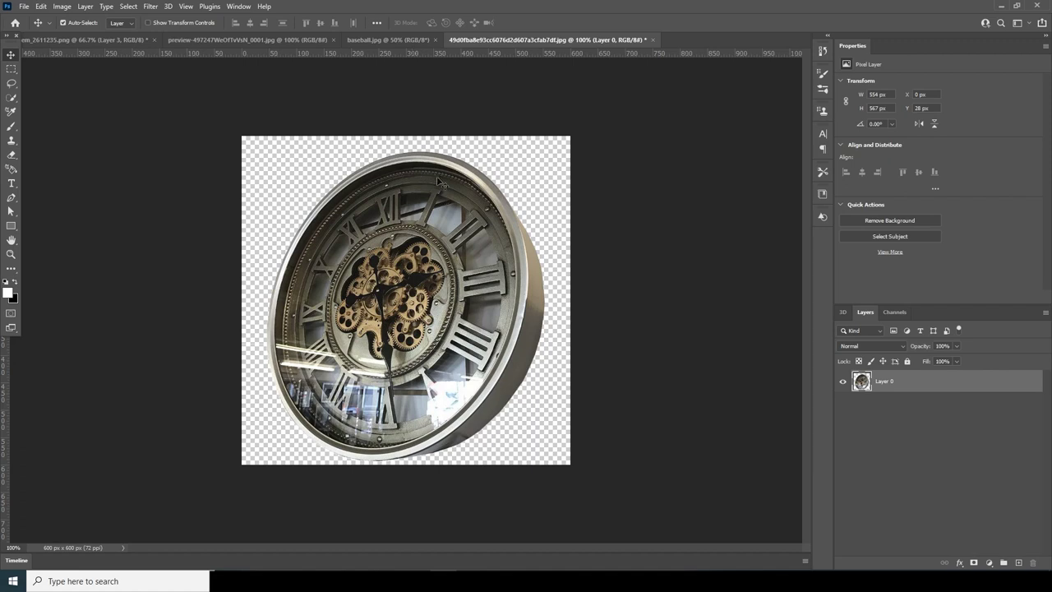
Step: Create a new 1350 x 1080 px document at 300 pixels/inch, RGB Color, 16 bit, with a white background
left_click(24, 6)
left_click(33, 23)
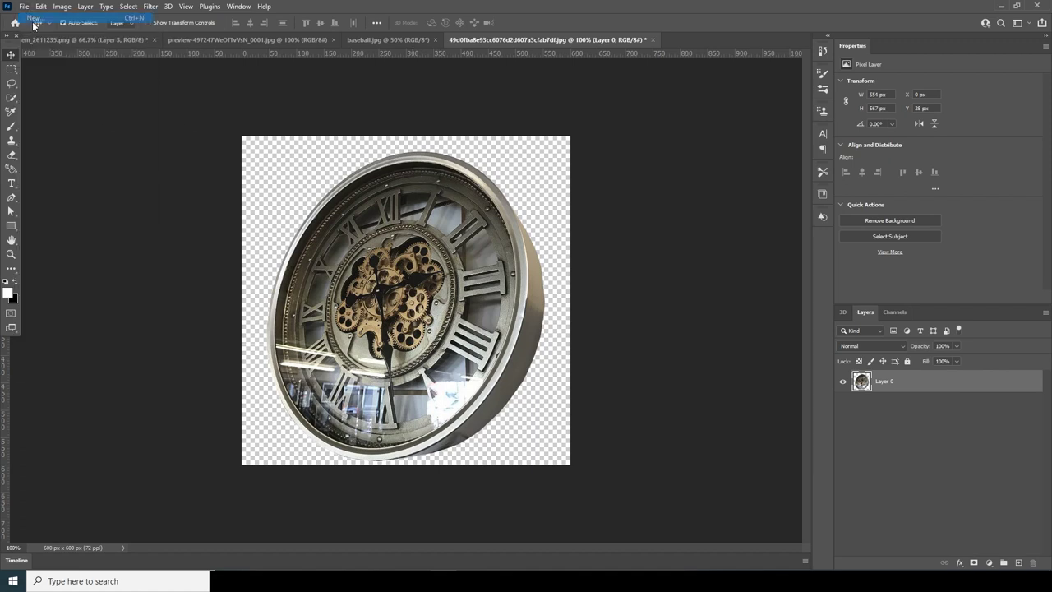
left_click_drag(318, 69, 277, 63)
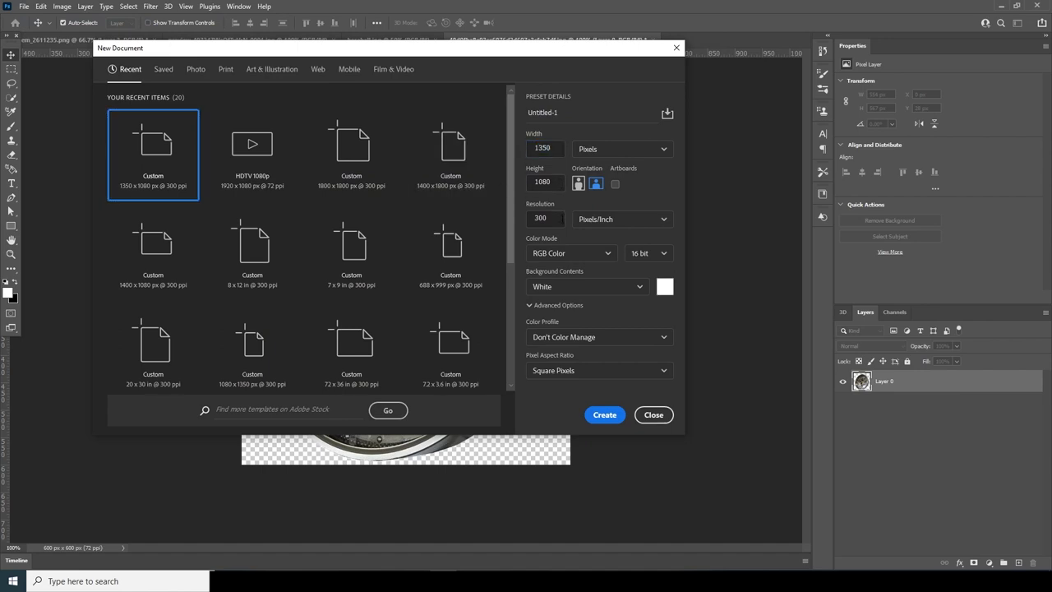
key("Tab")
left_click(604, 415)
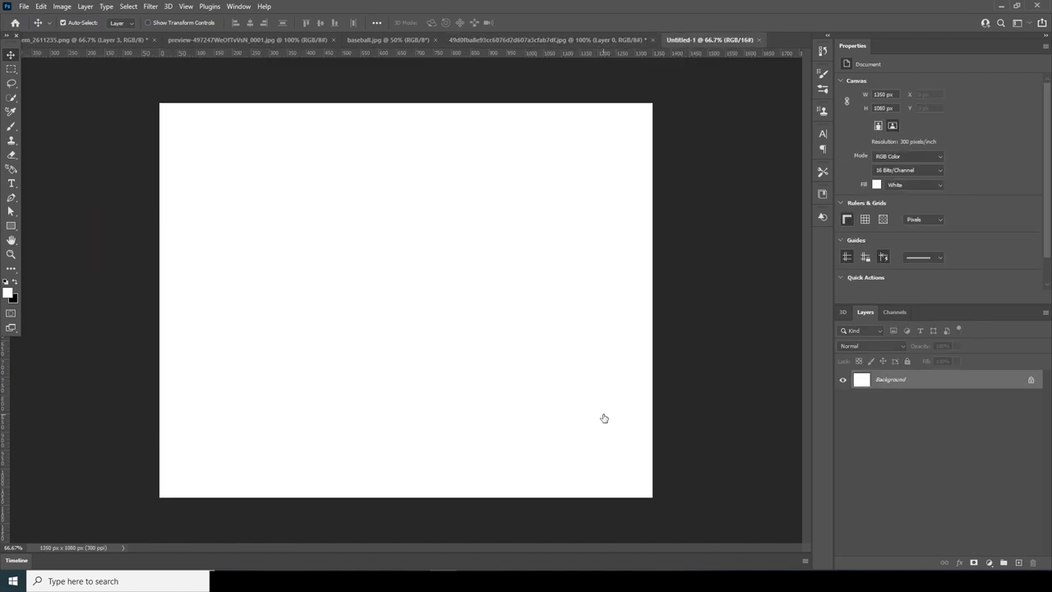
Step: Copy the cut-out clock from its image into the lower middle of the new document, accepting the bit depth difference
left_click(523, 40)
left_click_drag(427, 191, 437, 406)
left_click(513, 223)
Step: Copy the baseball player cutout into the new document, put its layer below the clock, and shift the player slightly lower
left_click(385, 39)
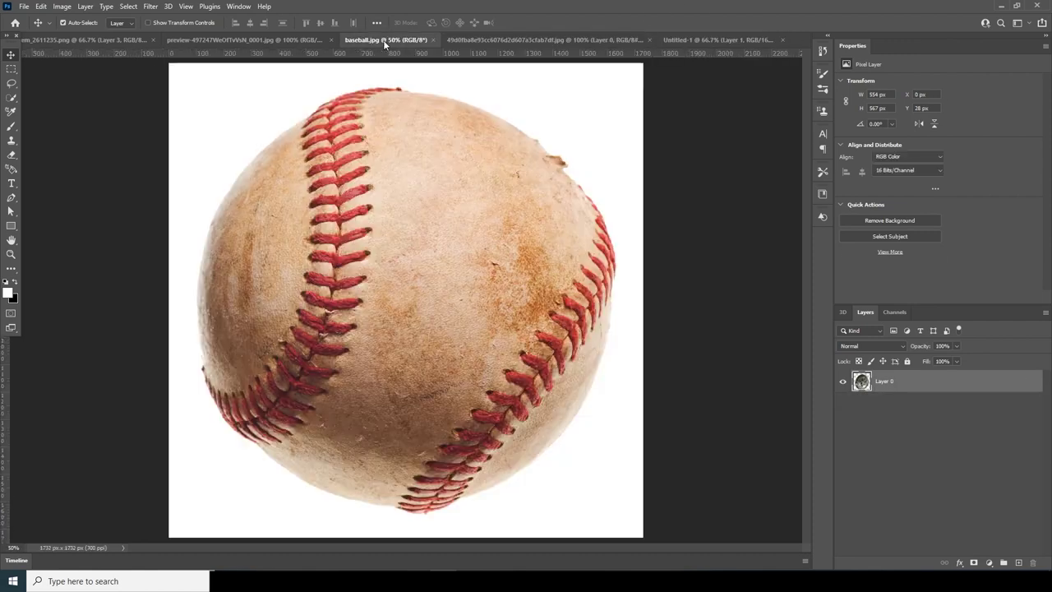
left_click(269, 39)
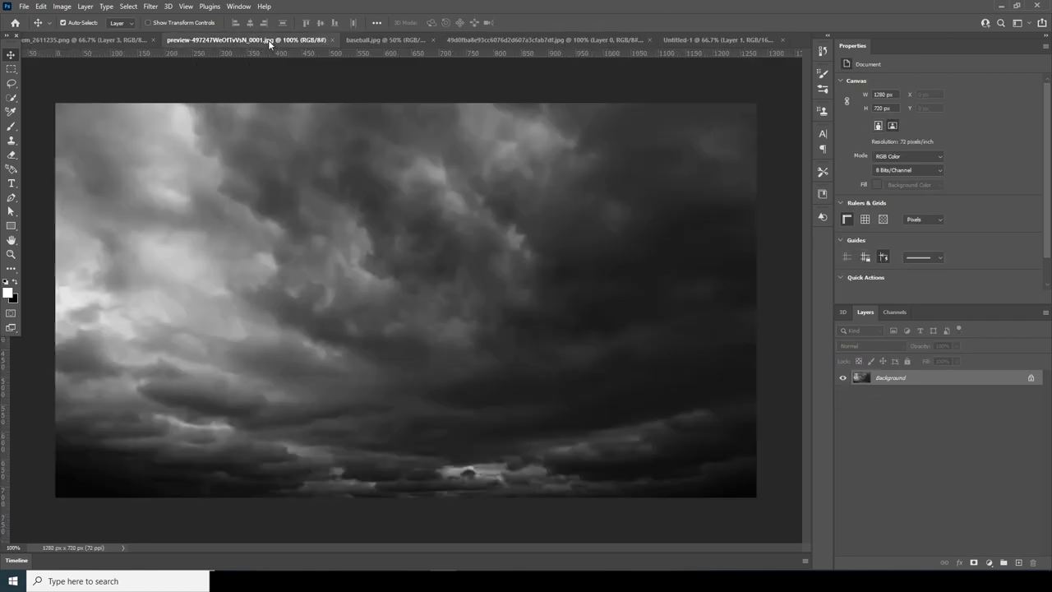
left_click(80, 40)
left_click_drag(429, 207, 408, 295)
left_click(515, 226)
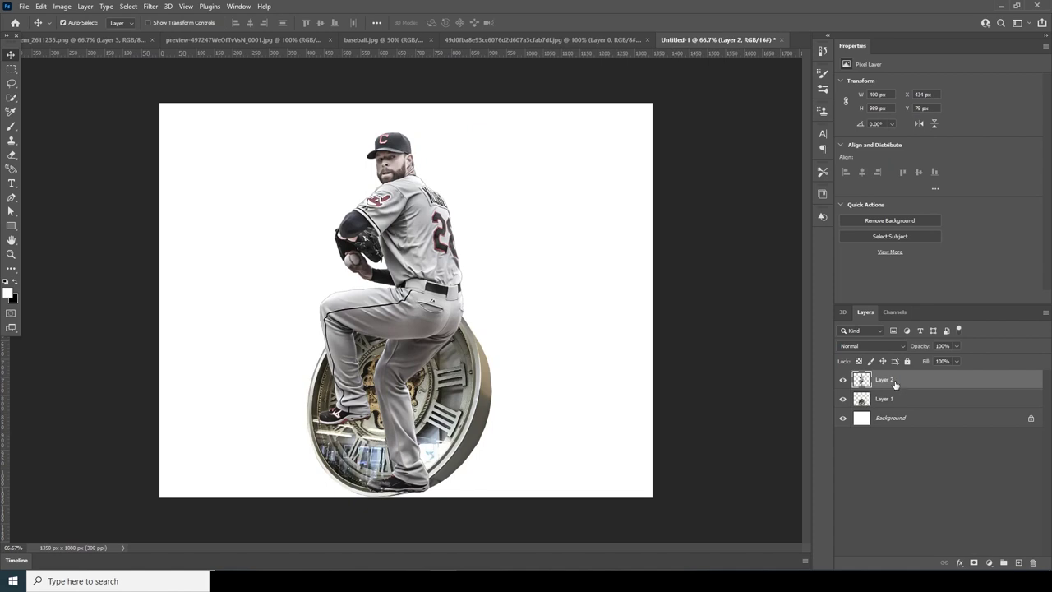
left_click_drag(895, 383, 894, 408)
left_click_drag(476, 261, 441, 271)
Step: Copy the dark cloudy sky image into the composite and place its layer beneath the player, just above the background
left_click(86, 41)
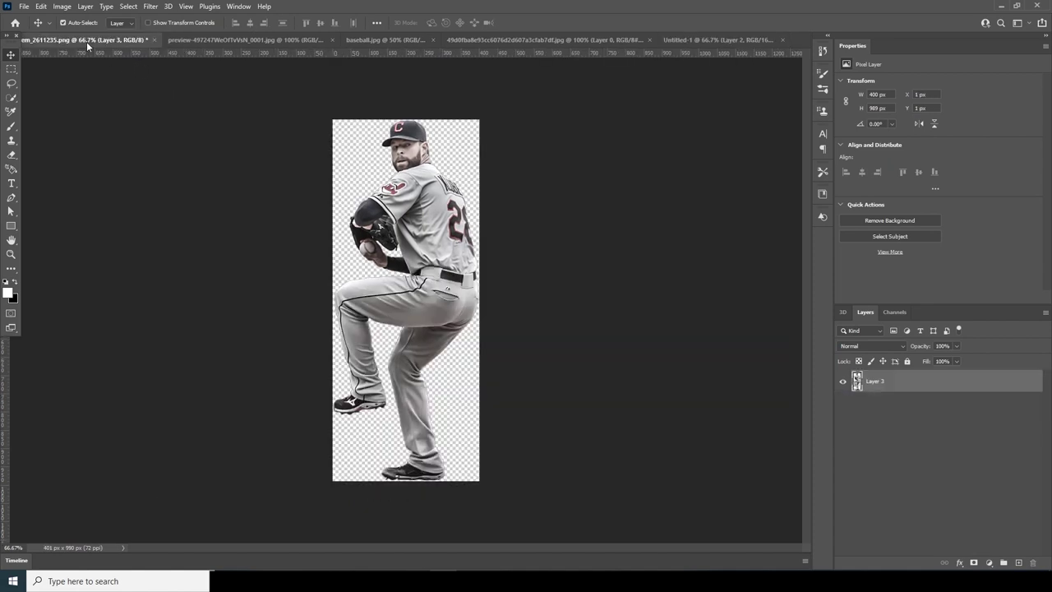
left_click(230, 41)
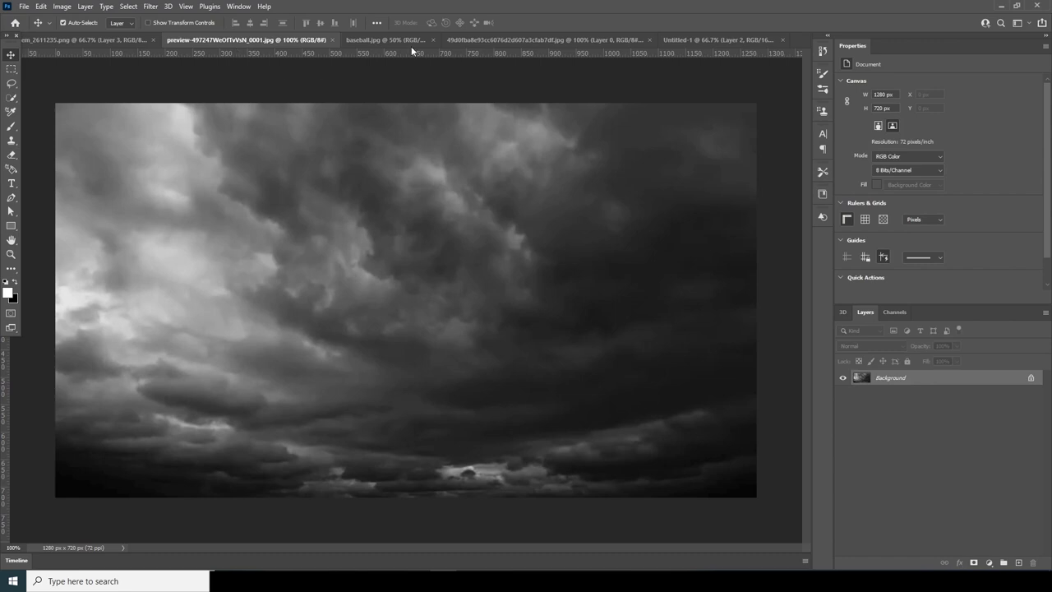
left_click(695, 41)
left_click_drag(516, 264, 507, 268)
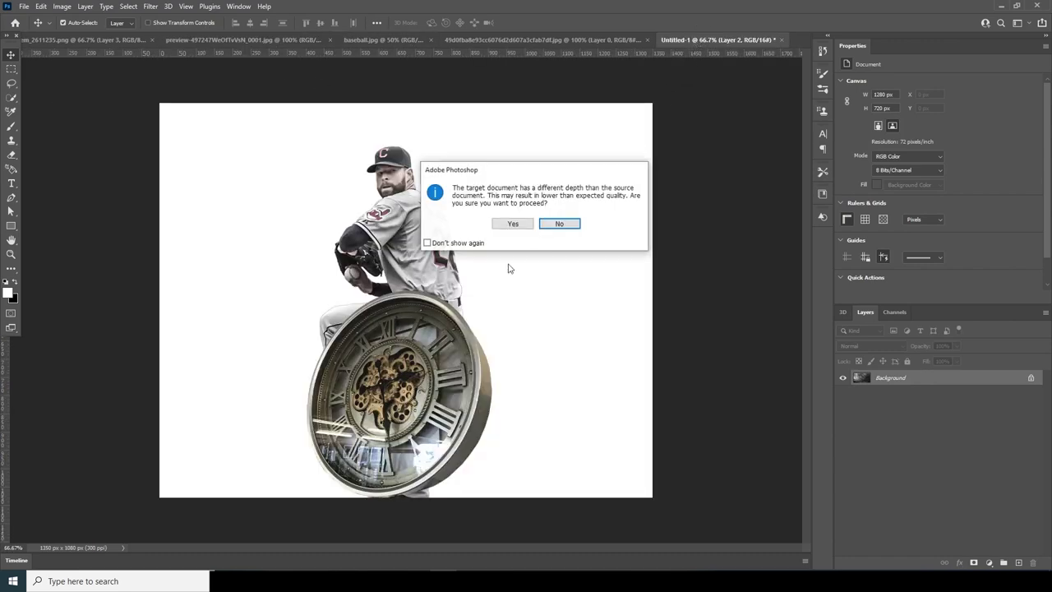
left_click(514, 223)
left_click_drag(911, 419, 923, 428)
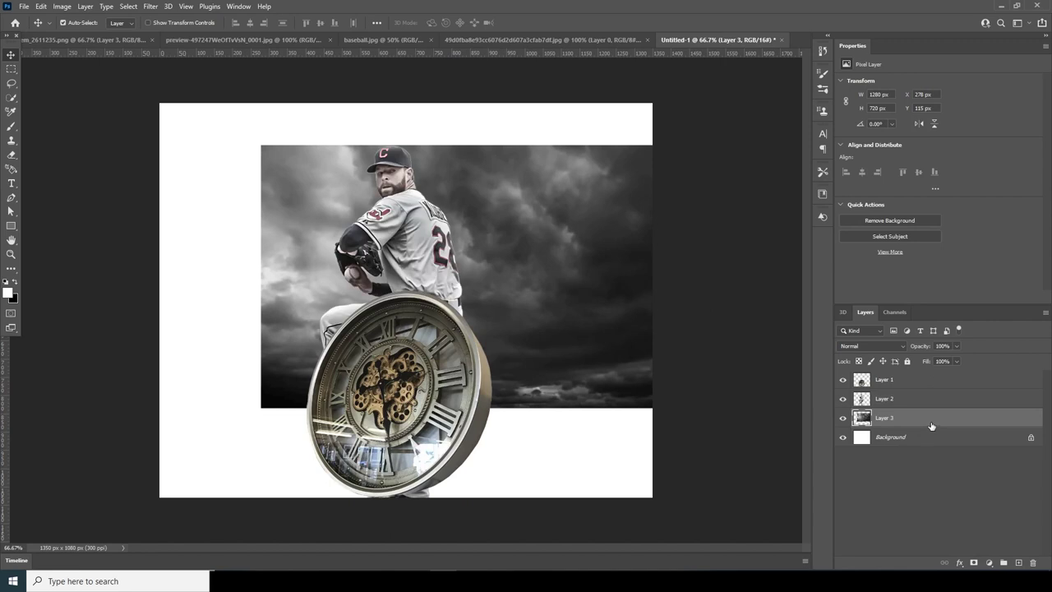
Step: Convert the sky layer to a smart object and enlarge it to about 177% so it covers the whole canvas
right_click(931, 425)
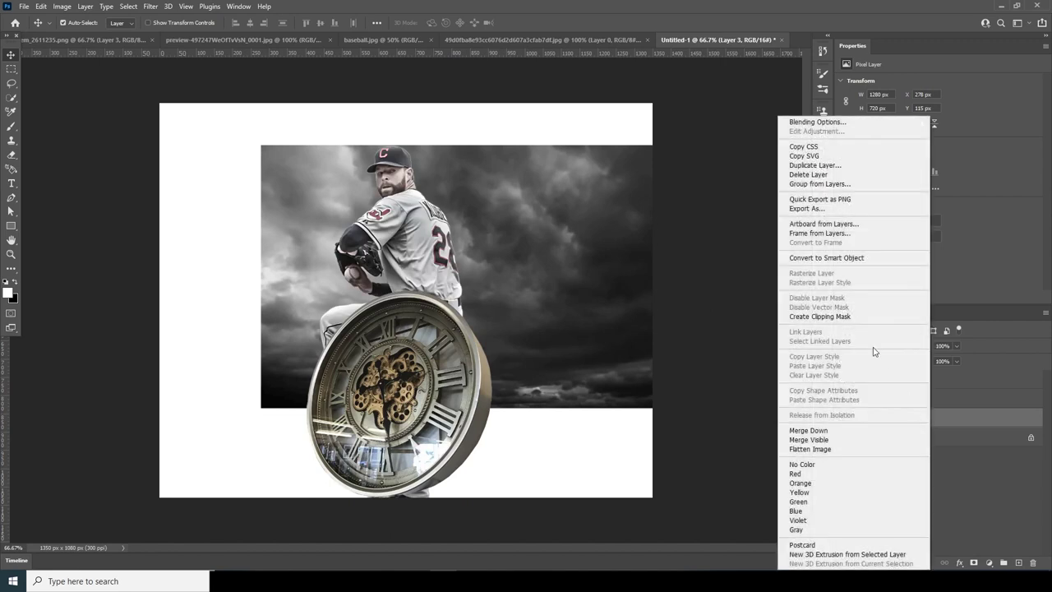
left_click(825, 257)
key("ctrl+t")
left_click_drag(604, 322, 512, 303)
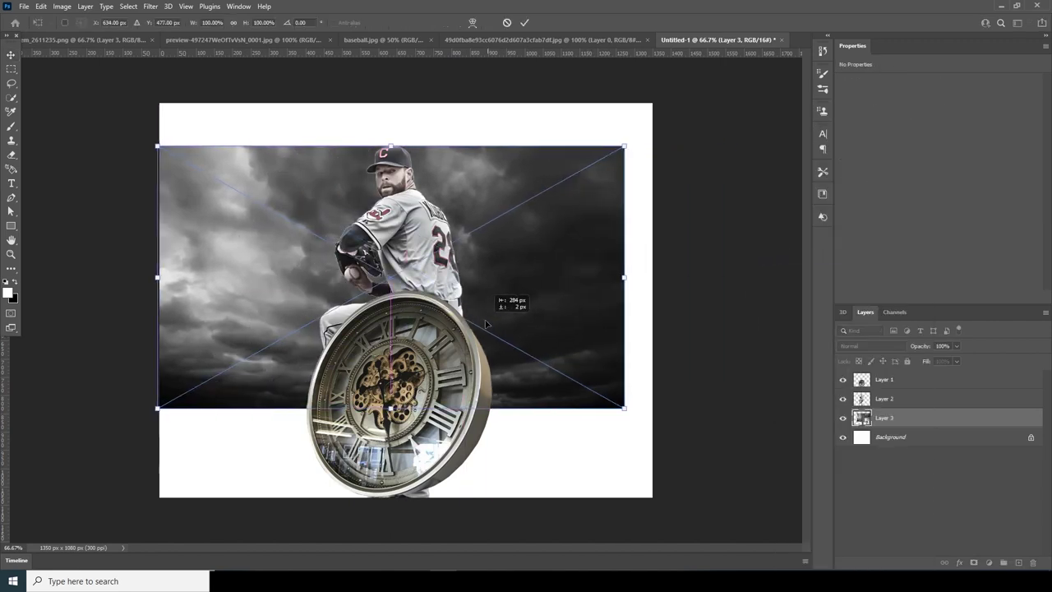
left_click_drag(622, 406, 819, 540)
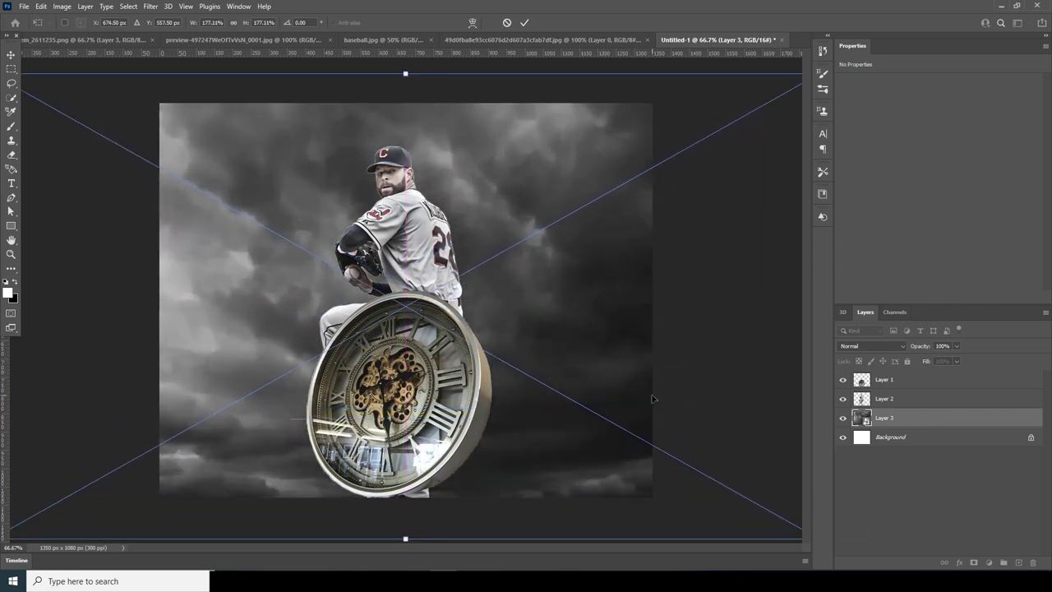
key("Return")
Step: Convert the player layer to a smart object, scale it to about 105%, and move it a little lower behind the clock
left_click(890, 405)
right_click(890, 405)
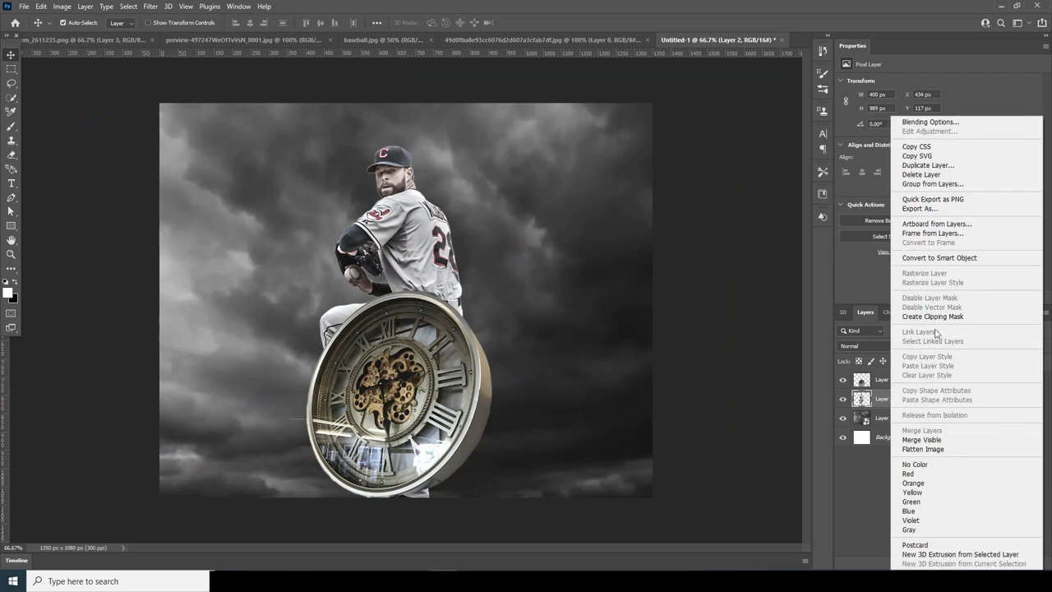
left_click(943, 262)
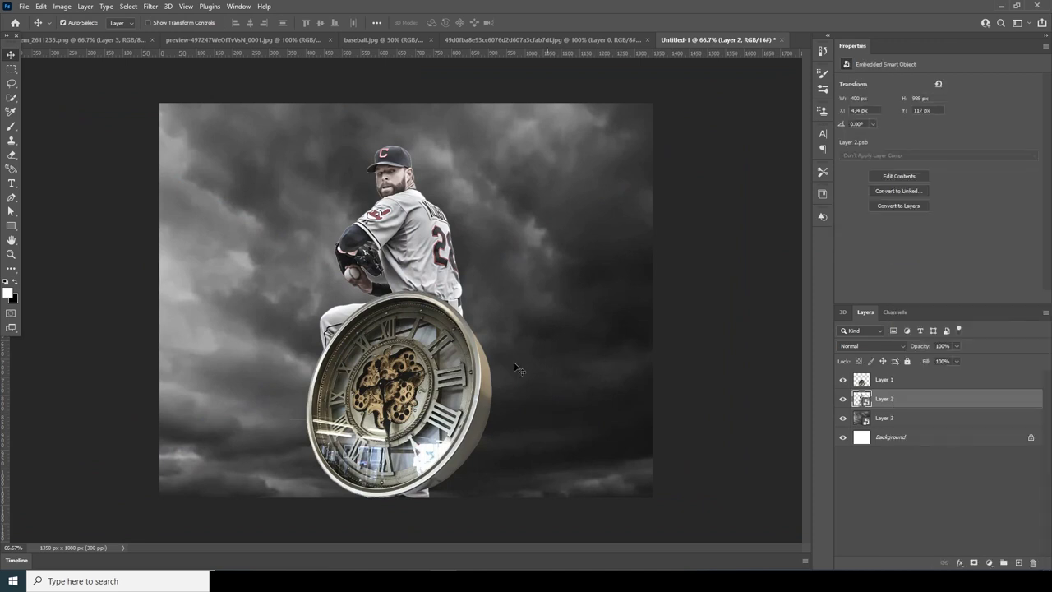
key("ctrl+t")
left_click_drag(465, 150, 469, 139)
left_click_drag(441, 239, 441, 257)
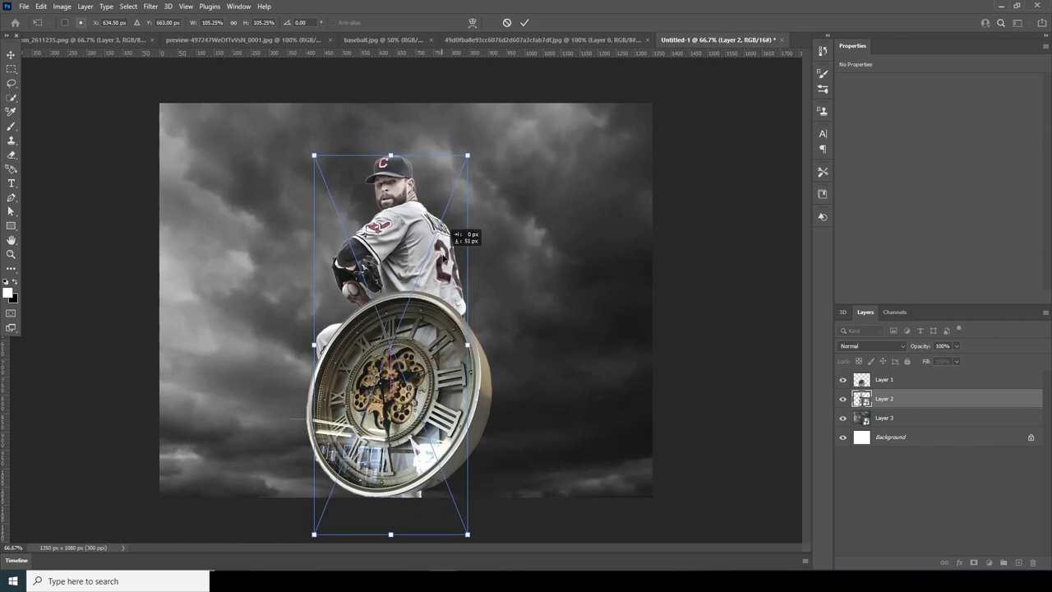
key("Return")
Step: Convert the clock layer to a smart object, scale it to about 121%, and lower it past the canvas's bottom edge
left_click(889, 383)
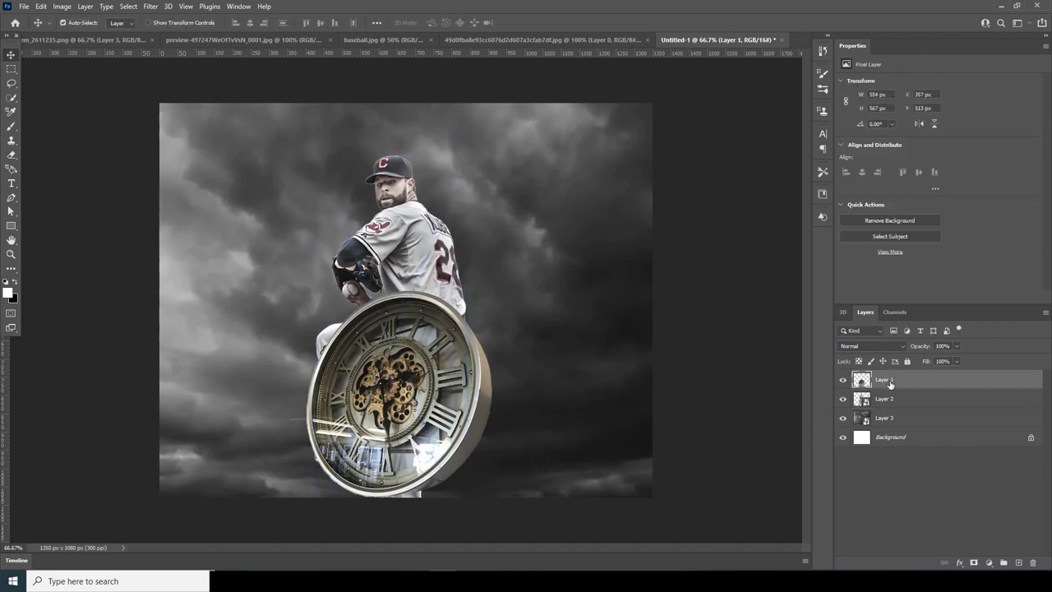
right_click(907, 383)
left_click(802, 257)
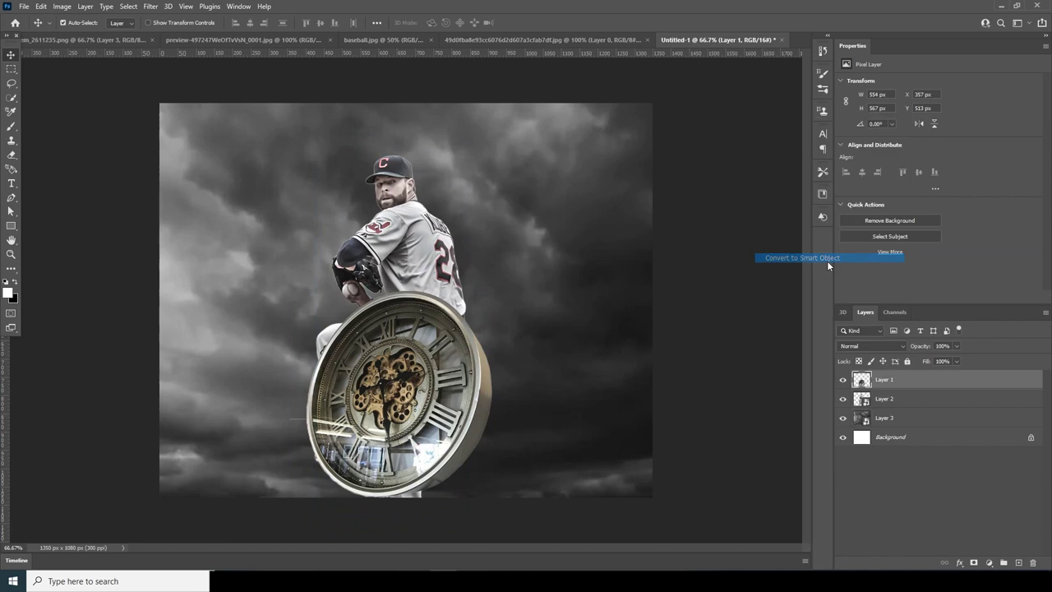
key("ctrl+t")
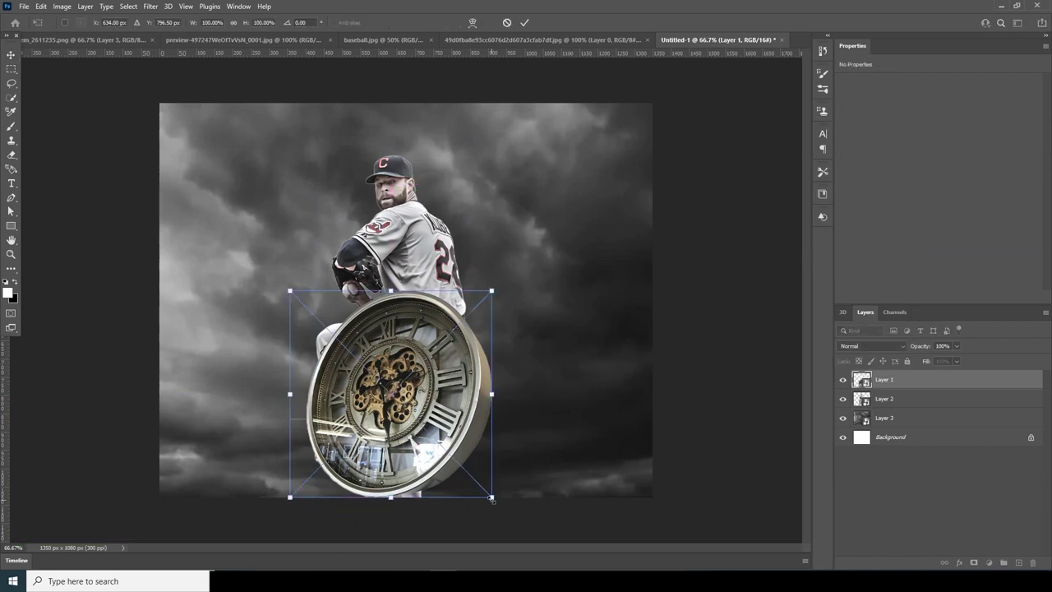
left_click_drag(491, 498, 512, 517)
left_click_drag(470, 428, 472, 459)
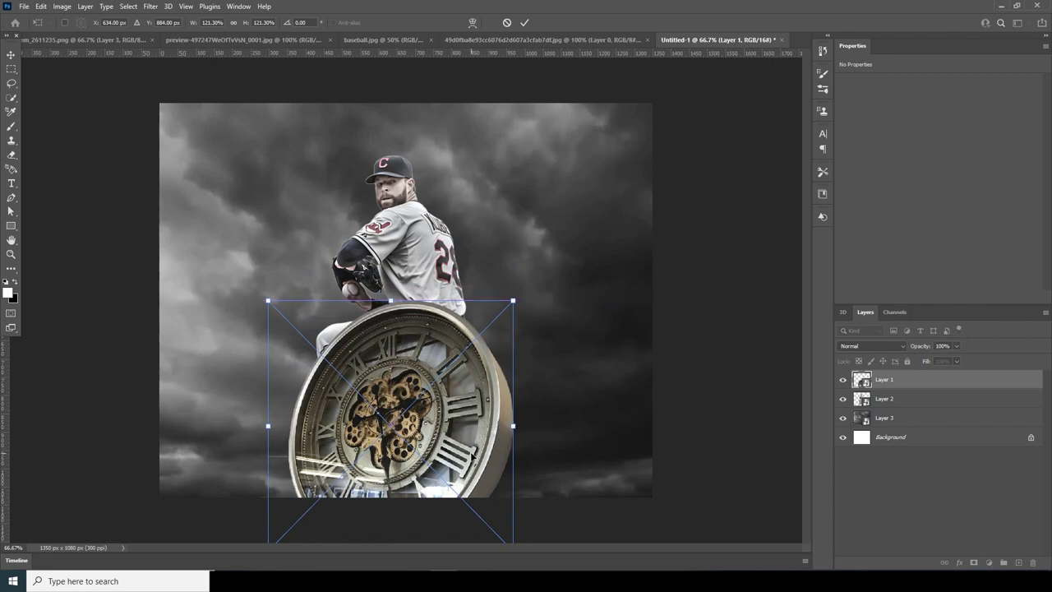
key("Return")
Step: Select the ball as the subject in baseball.jpg and hide its white background with a layer mask
left_click(374, 39)
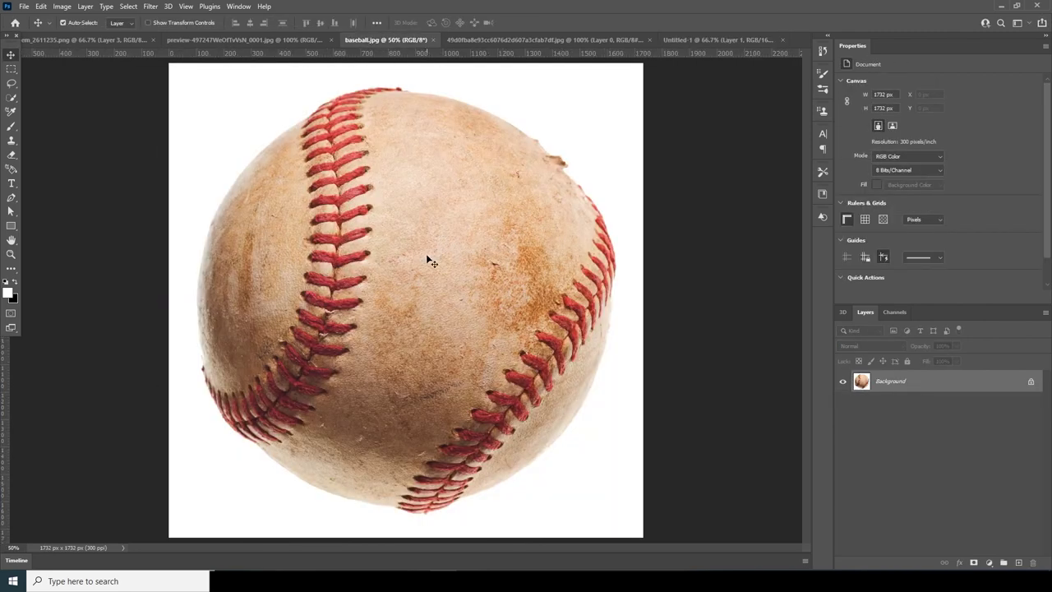
left_click(129, 7)
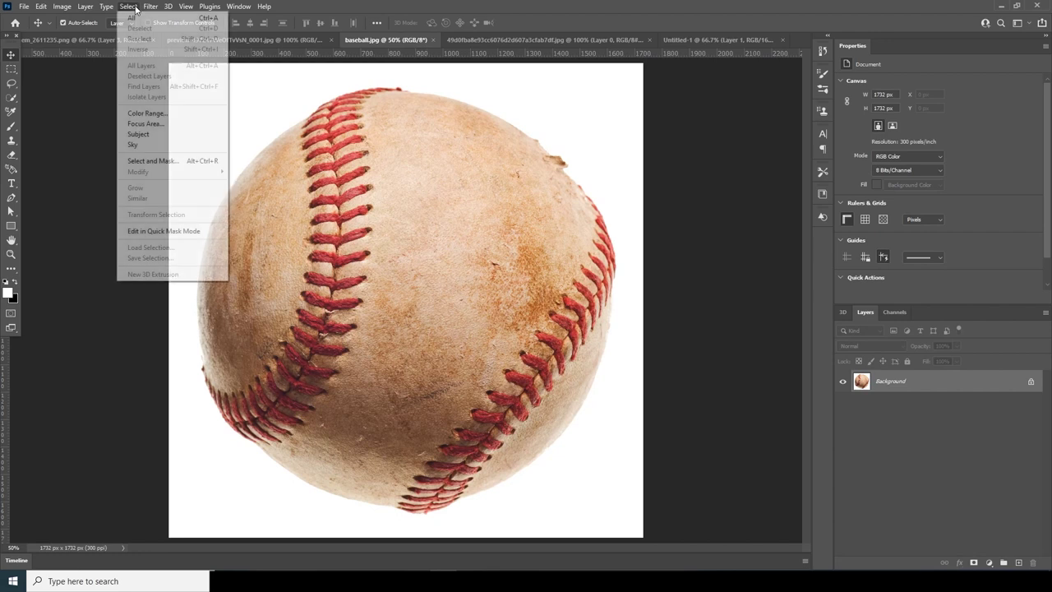
left_click(140, 134)
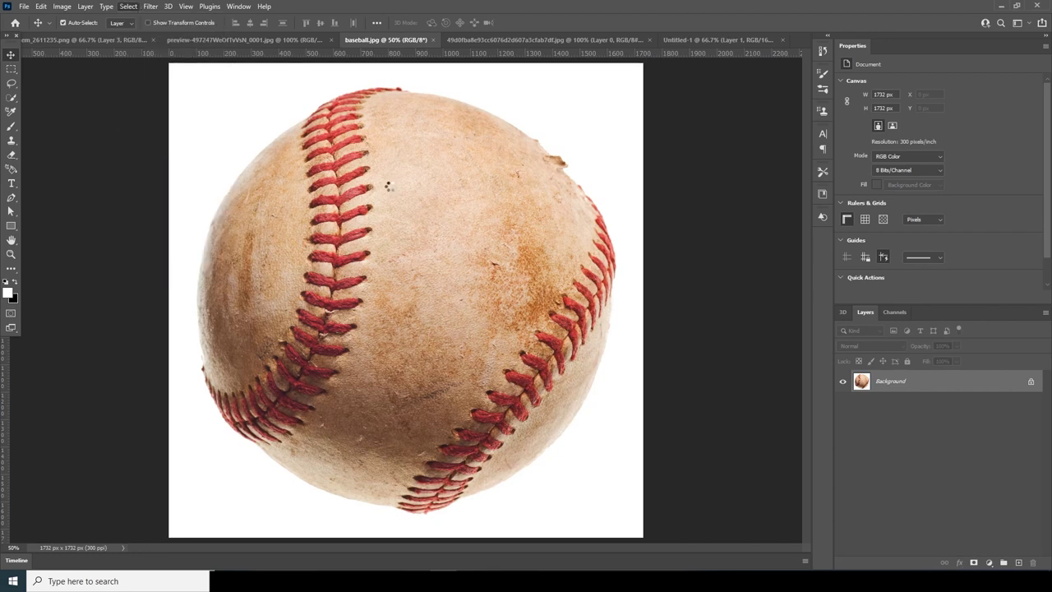
left_click(973, 562)
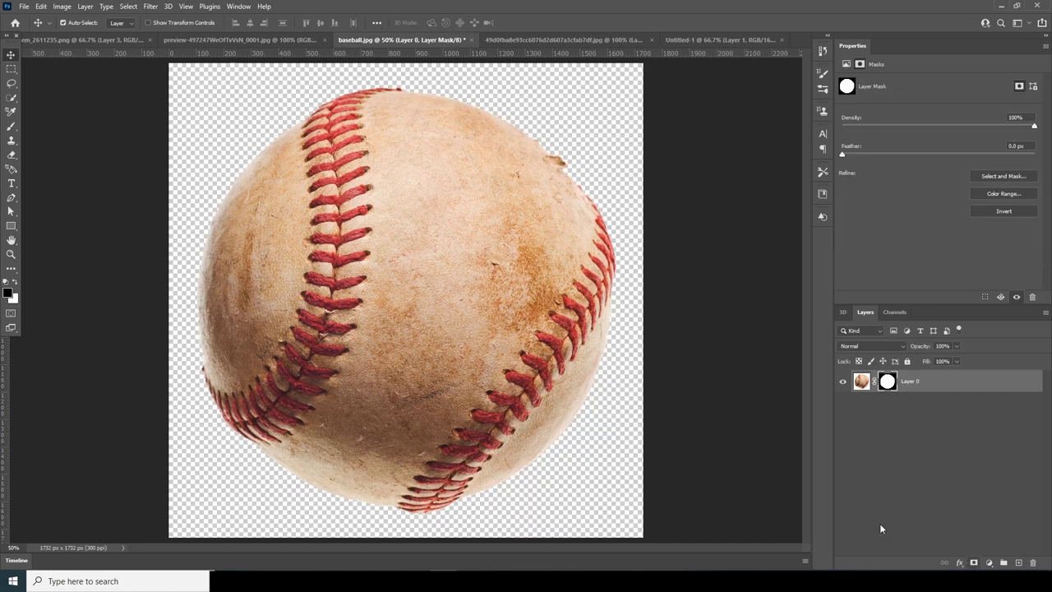
Step: Copy the masked baseball into the composite, apply its layer mask, and convert the layer to a smart object
left_click_drag(383, 240, 466, 321)
left_click(511, 223)
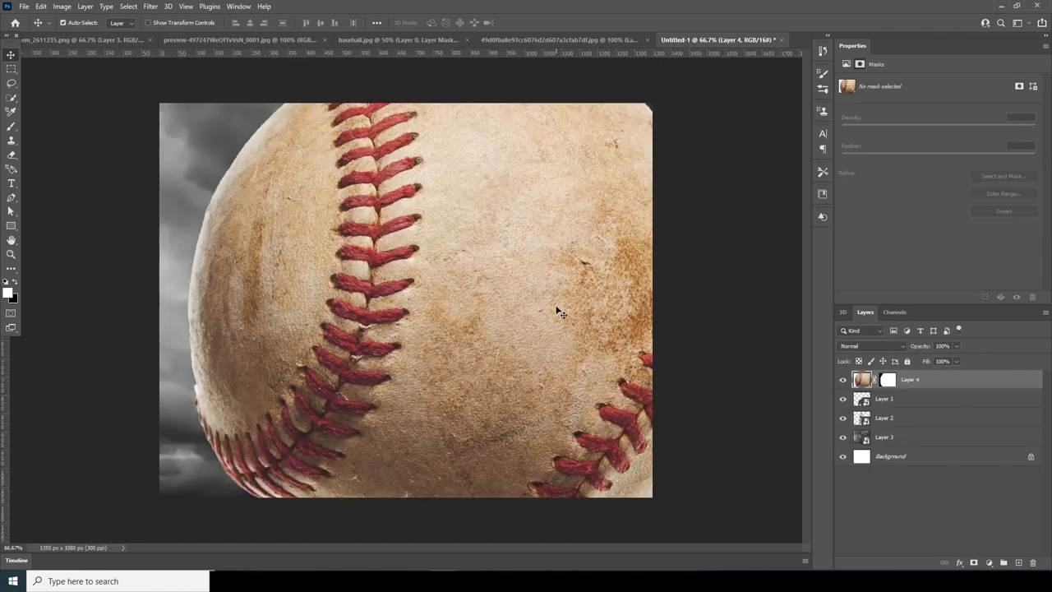
right_click(878, 378)
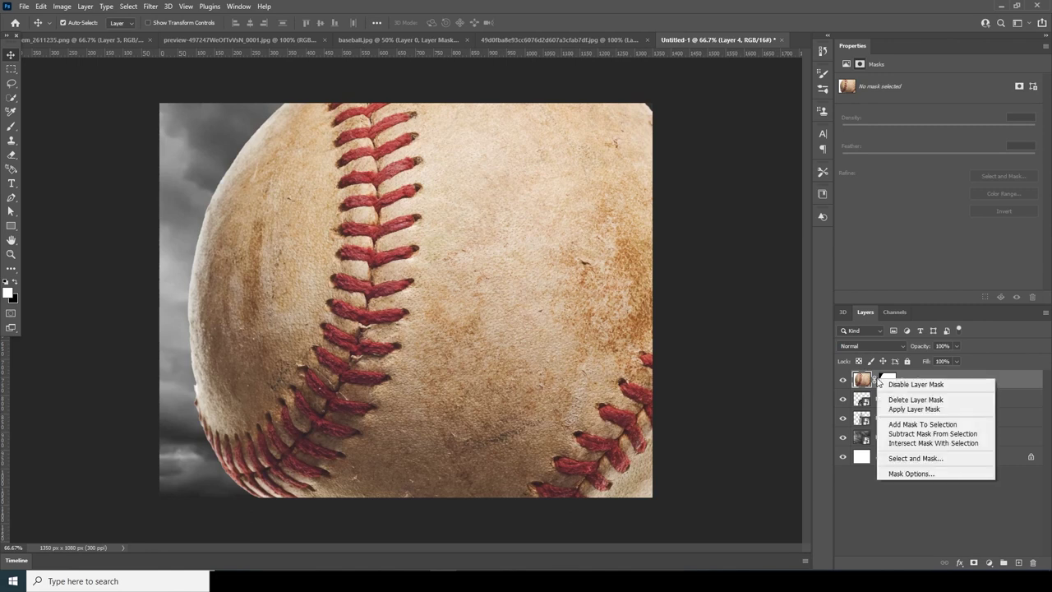
left_click(904, 411)
right_click(915, 381)
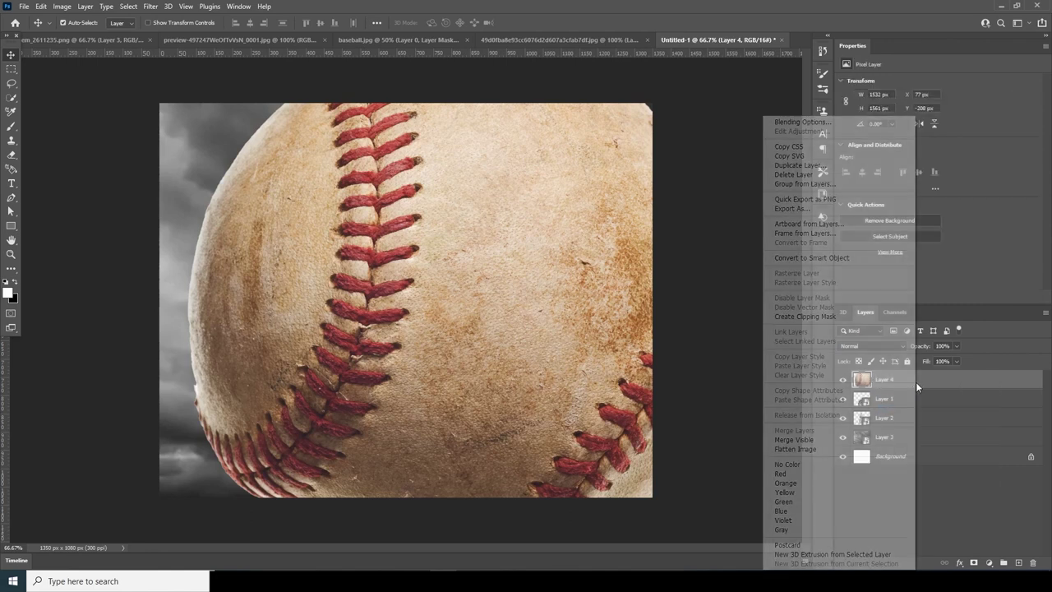
left_click(838, 260)
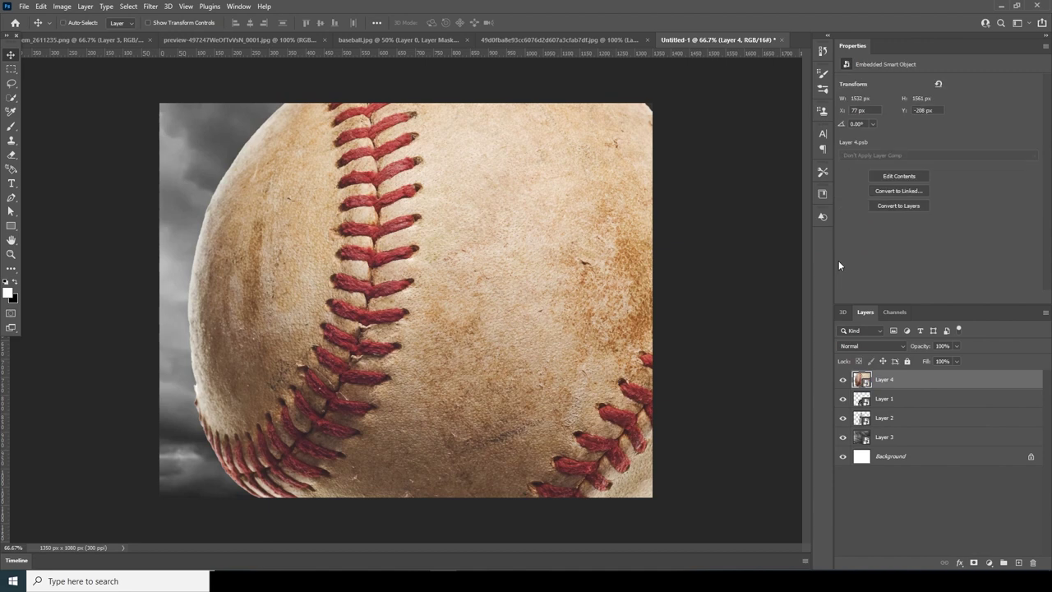
Step: Shrink the baseball to about 320 px wide, rotate it to about -127°, and place it to the right of the player
key("ctrl+t")
key("ctrl+minus")
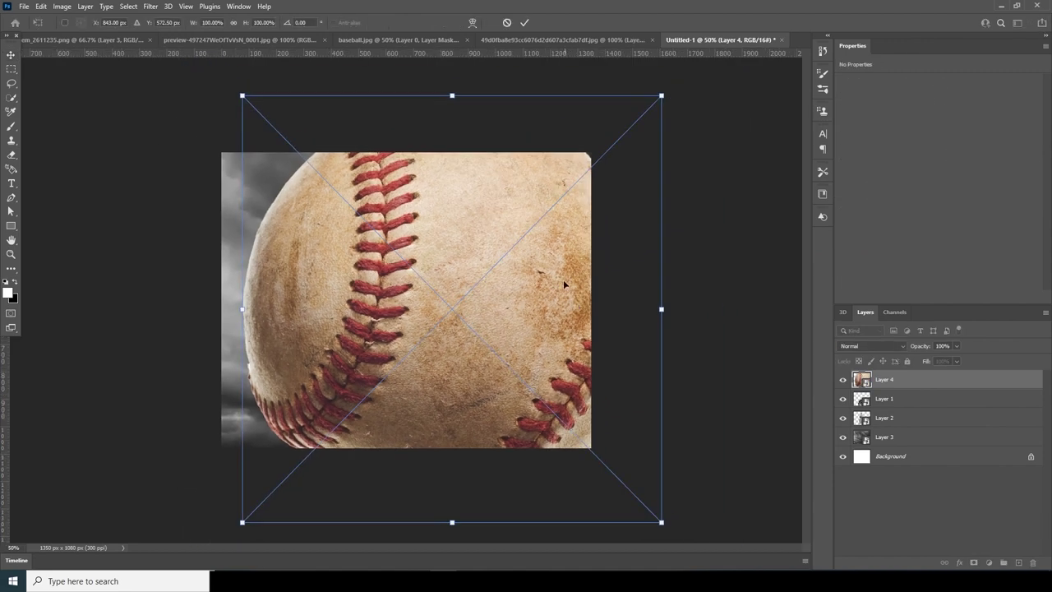
left_click_drag(662, 97, 507, 245)
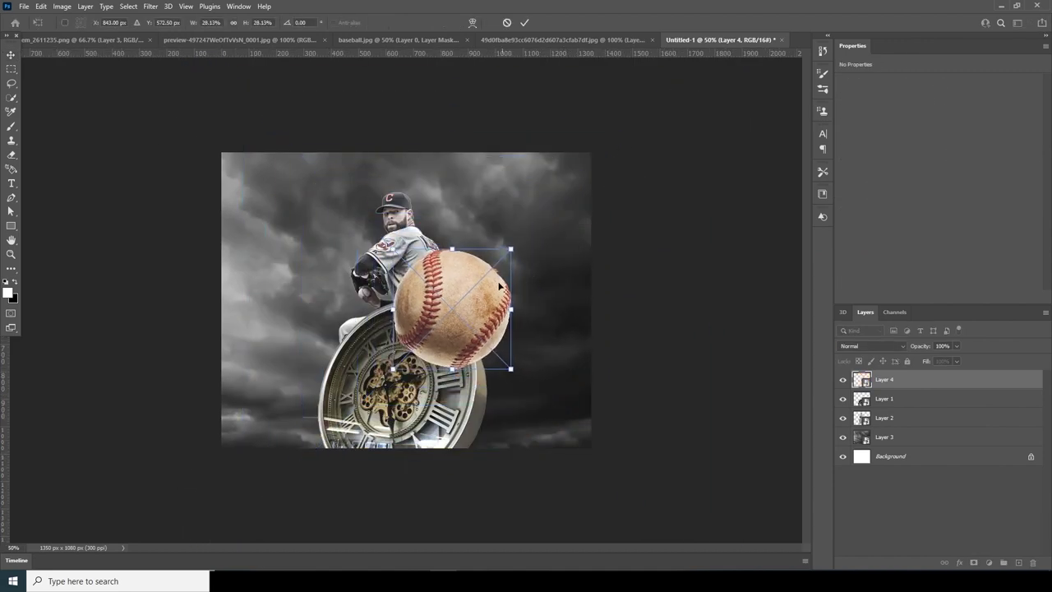
left_click_drag(459, 319, 533, 244)
left_click_drag(572, 203, 433, 237)
mouse_move(527, 283)
left_mouse_down()
mouse_move(535, 268)
mouse_move(623, 268)
mouse_move(561, 245)
mouse_move(572, 251)
mouse_move(513, 272)
left_mouse_up()
key("Return")
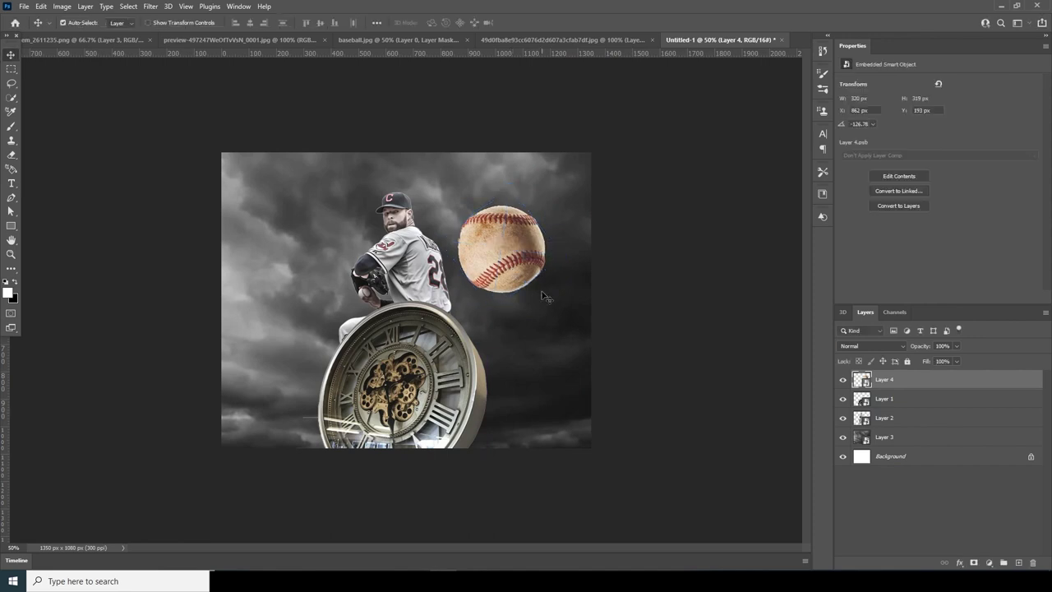
Step: Select the glove as the subject in the baseball glove image and mask out its white background
left_click(527, 40)
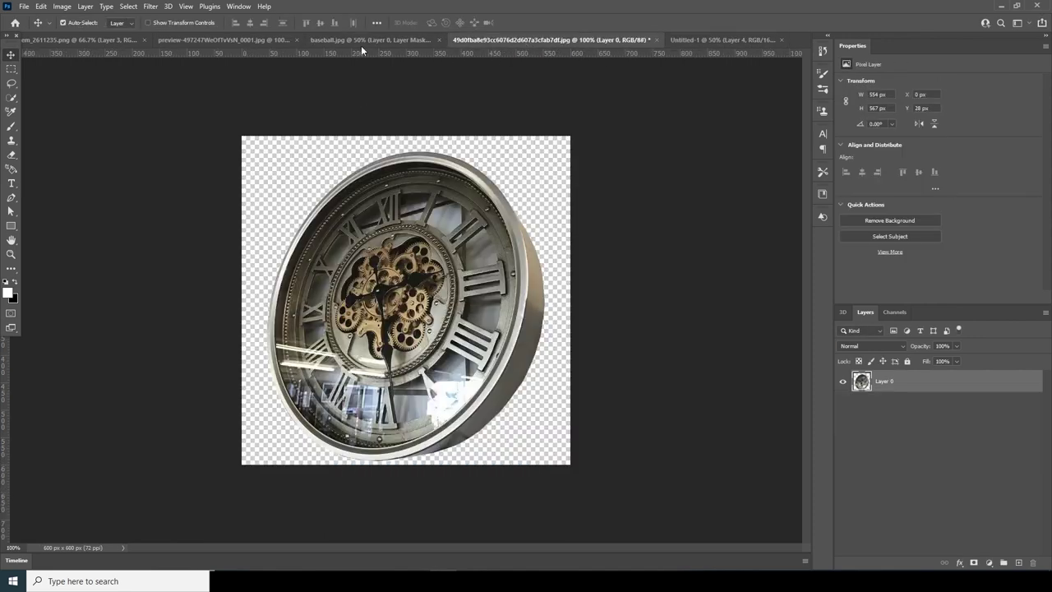
left_click(361, 40)
left_click(223, 40)
left_click(105, 40)
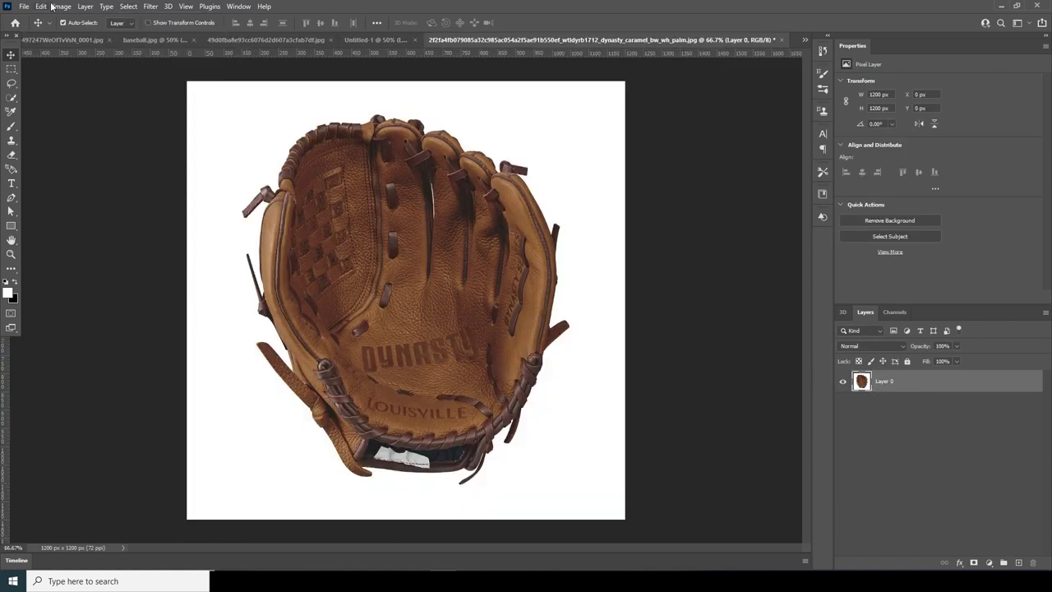
left_click(129, 7)
left_click(149, 137)
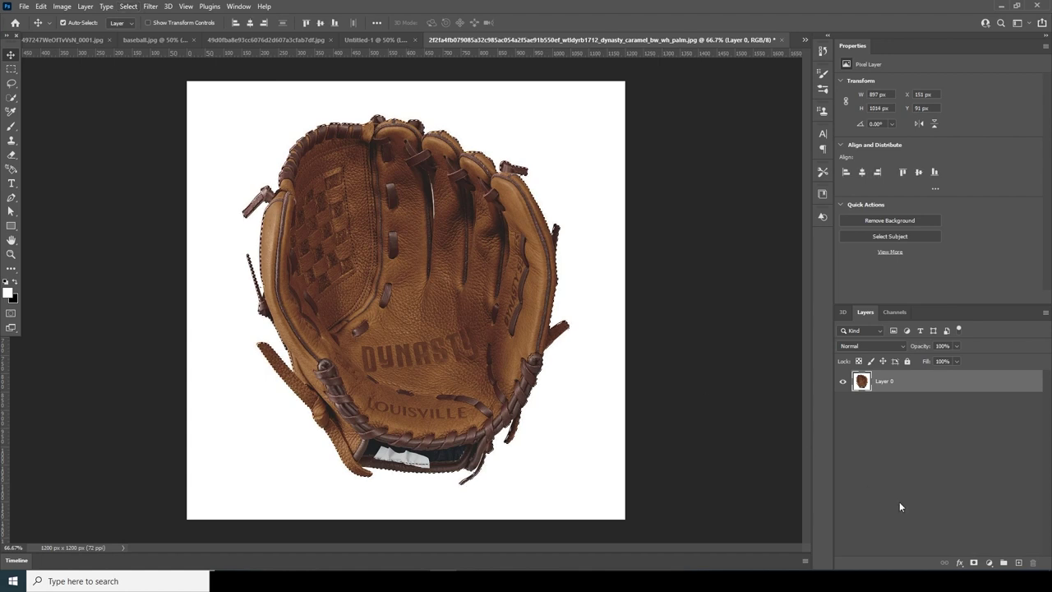
left_click(974, 562)
Step: Copy the masked glove into the composite, place its layer beneath the player layer, and convert it to a smart object
left_click_drag(444, 257, 434, 317)
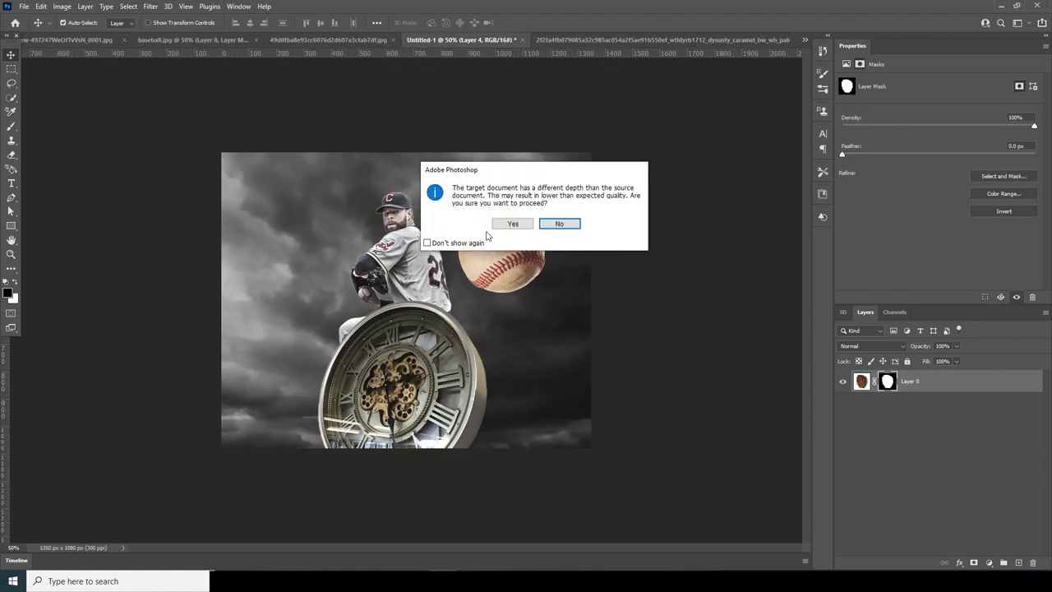
left_click(511, 224)
left_click_drag(860, 381, 899, 444)
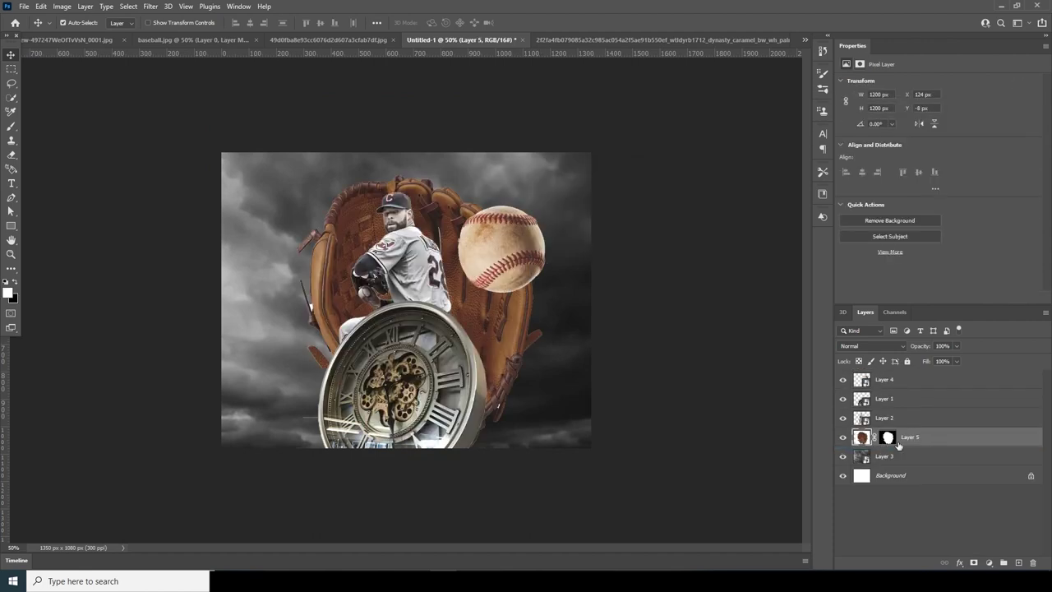
right_click(965, 442)
left_click(878, 257)
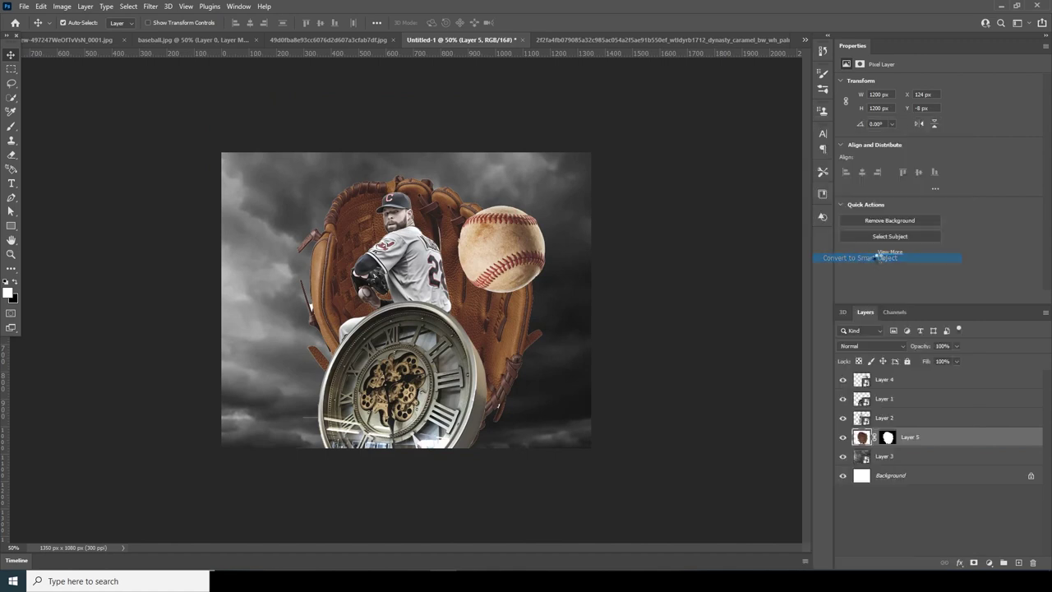
Step: Enlarge the glove to about 114%, rotate it to -1.20°, and position it behind the player and clock
key("ctrl+t")
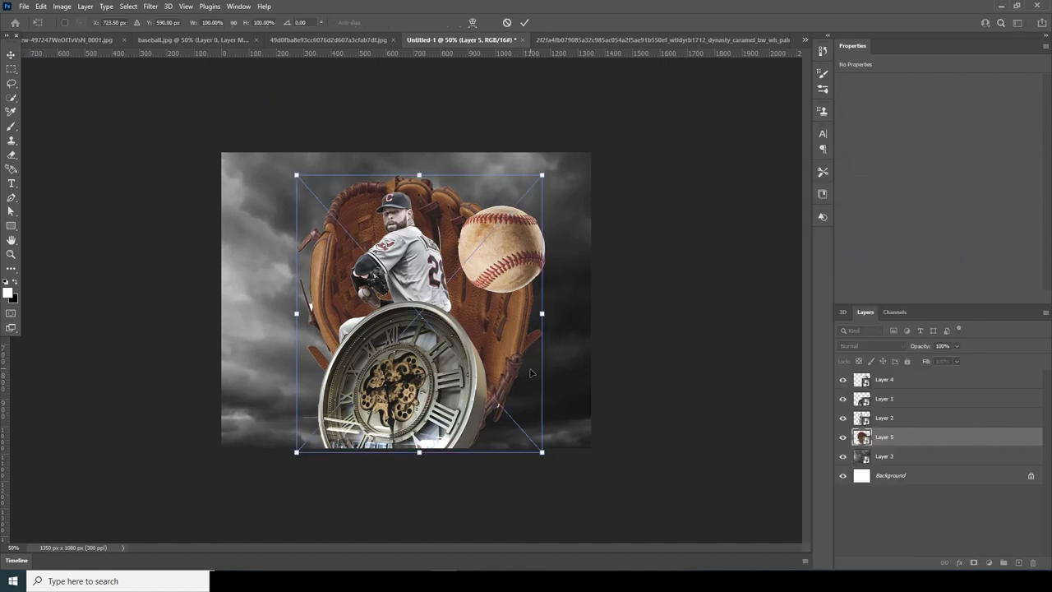
left_click_drag(530, 350, 485, 382)
left_click_drag(528, 457, 551, 475)
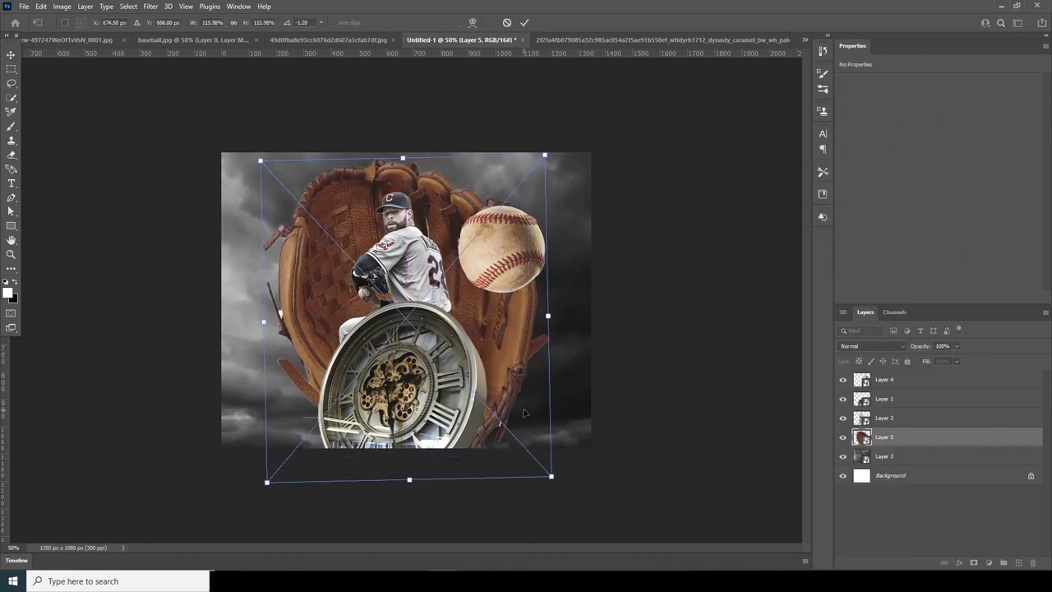
mouse_move(520, 402)
left_mouse_down()
mouse_move(508, 414)
mouse_move(520, 422)
left_mouse_up()
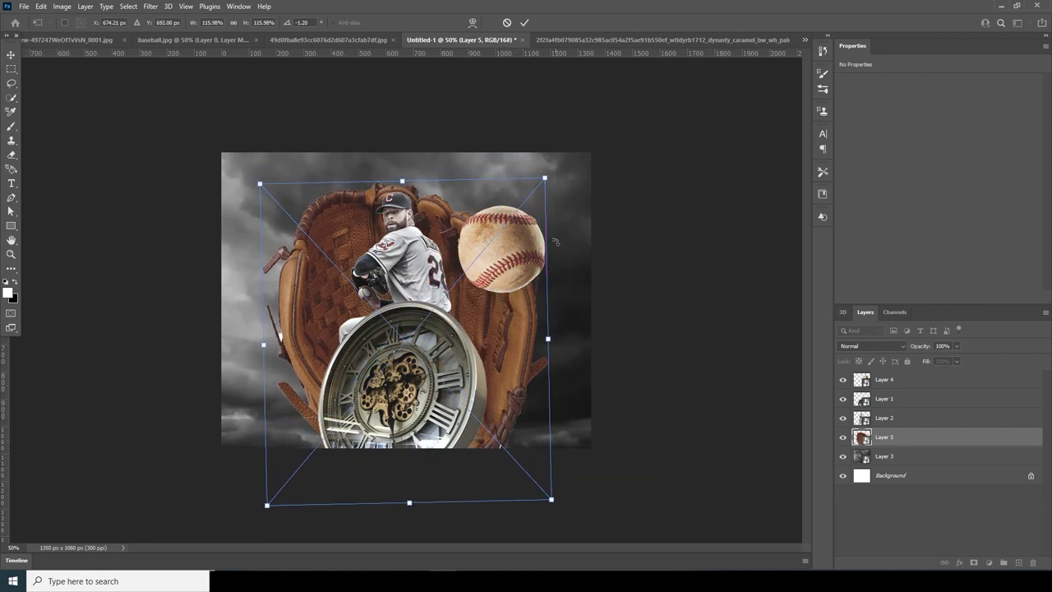
left_click_drag(546, 177, 541, 181)
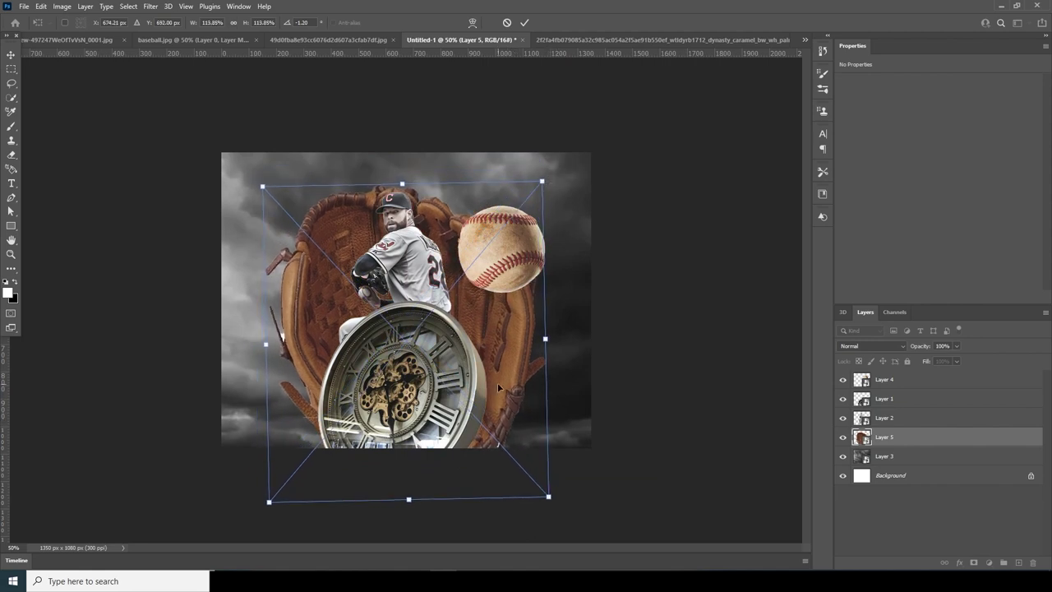
left_click_drag(495, 387, 493, 380)
key("Return")
Step: Shrink the player layer to about 372 px wide and position the player inside the glove, behind the clock
left_click(887, 420)
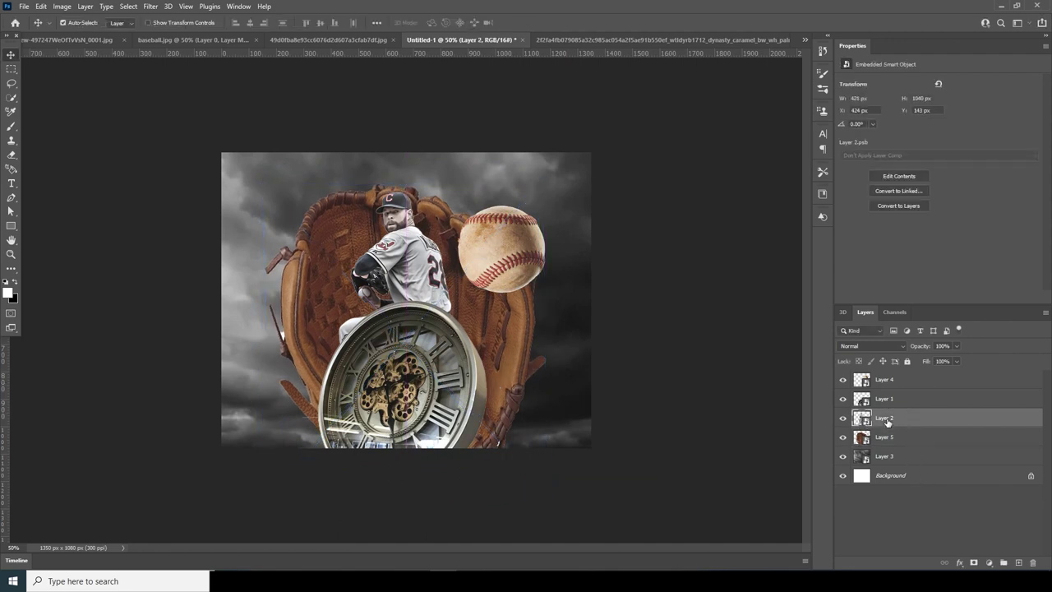
key("ctrl+t")
left_click_drag(453, 190, 461, 214)
left_click_drag(426, 281, 441, 257)
left_click_drag(444, 213, 446, 208)
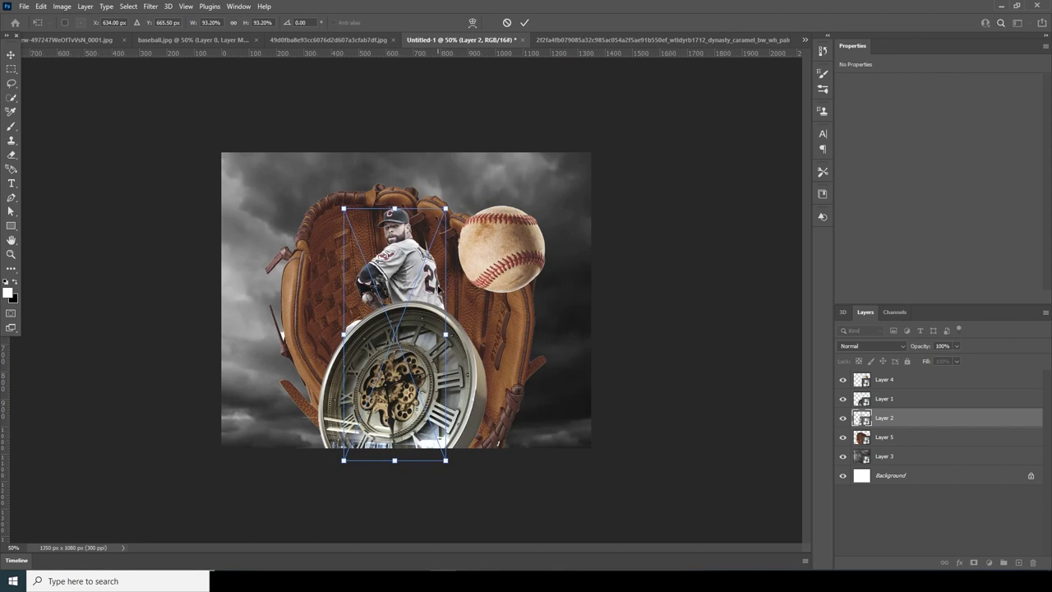
key("Return")
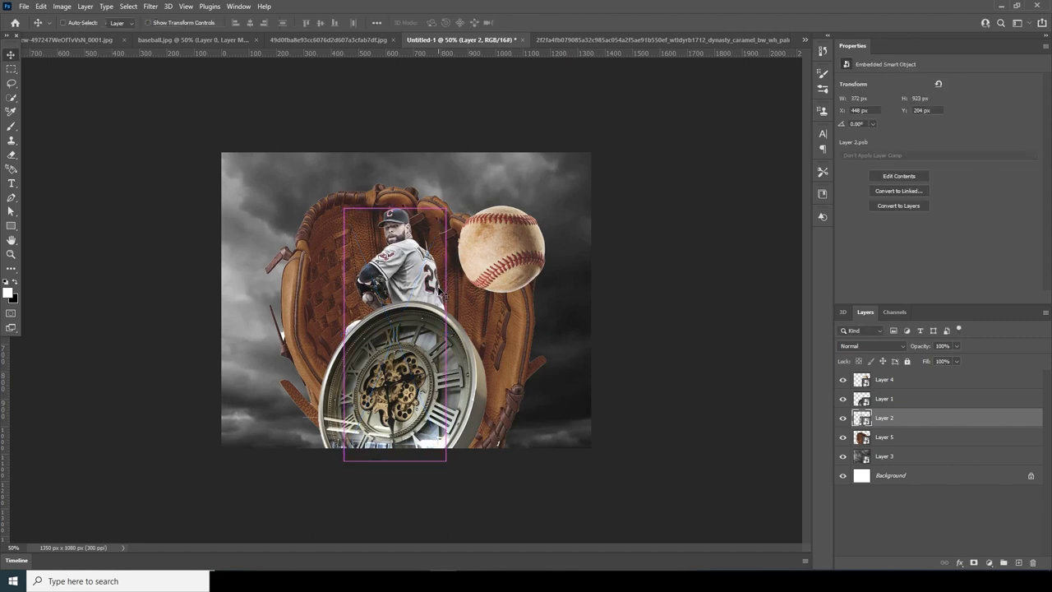
Step: Adjust the glove layer in the Camera Raw Filter with Clarity +78, Texture +34, Highlights -84 and Vibrance -81
key("ctrl+minus")
key("ctrl+minus")
key("ctrl+plus")
key("ctrl+plus")
key("ctrl+plus")
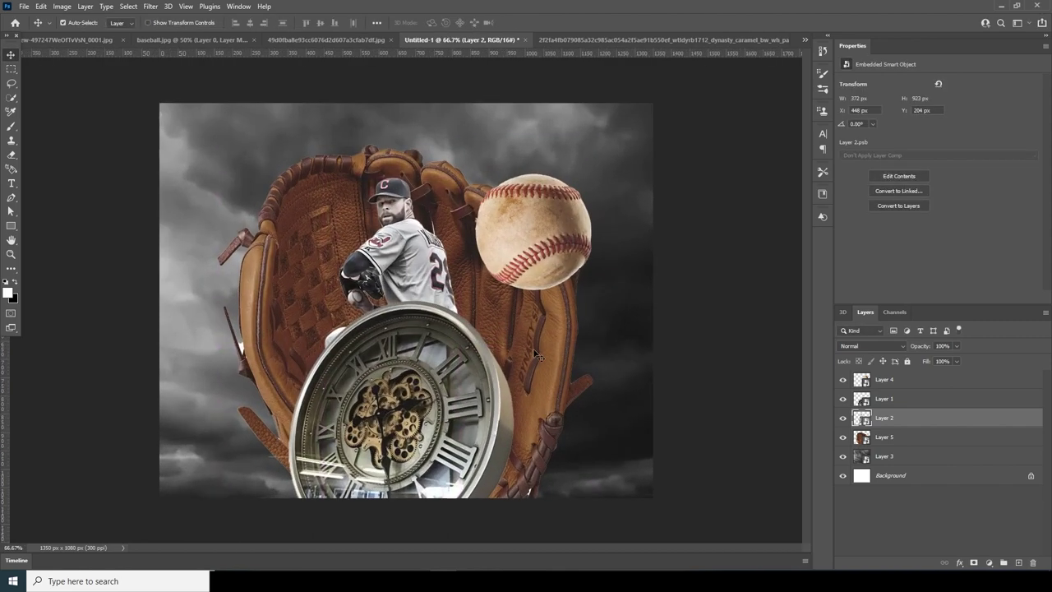
left_click(863, 442)
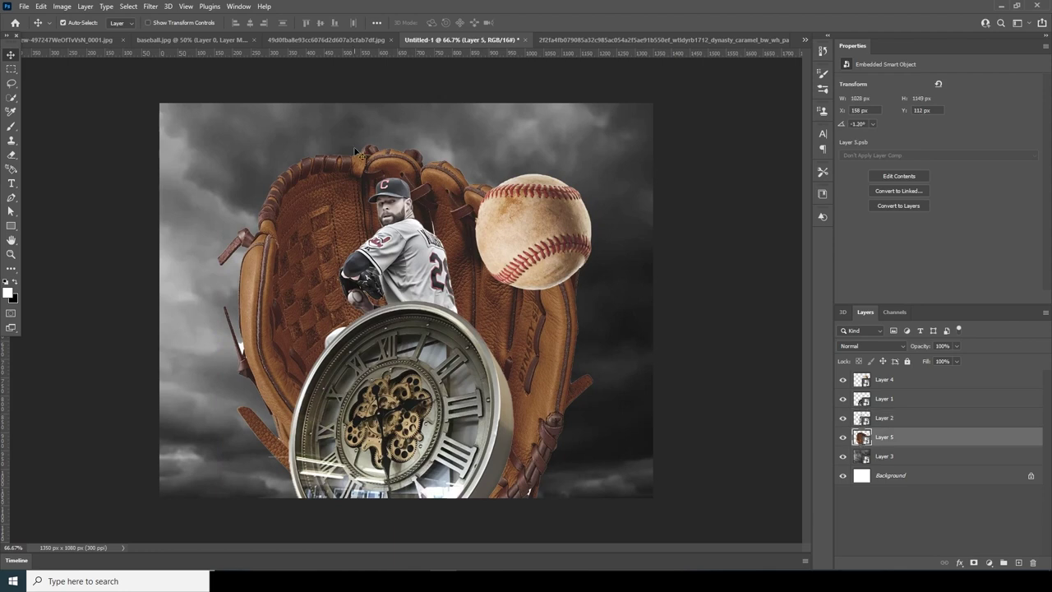
left_click(149, 7)
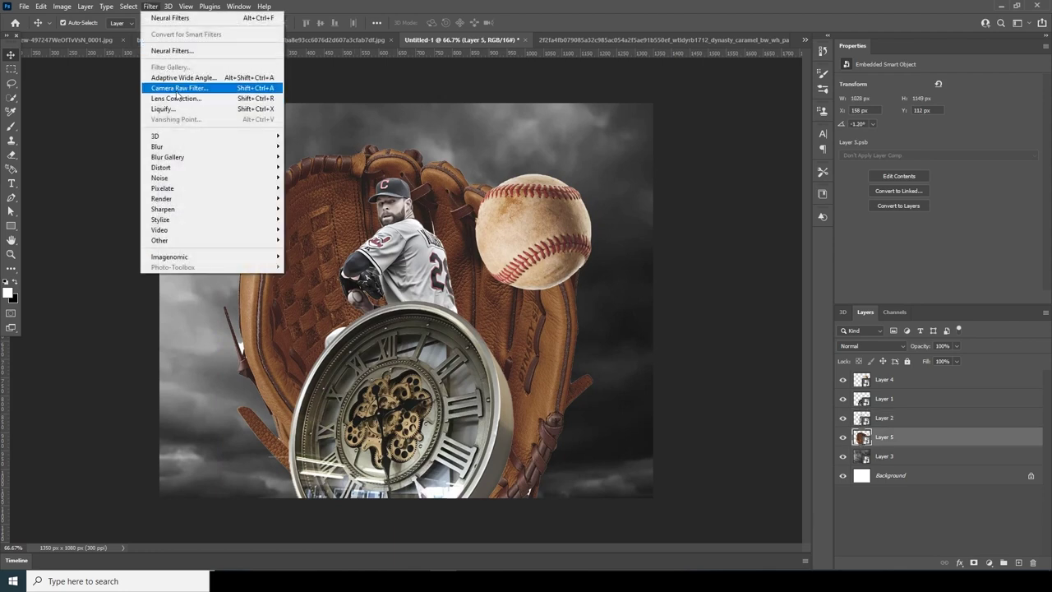
left_click(201, 89)
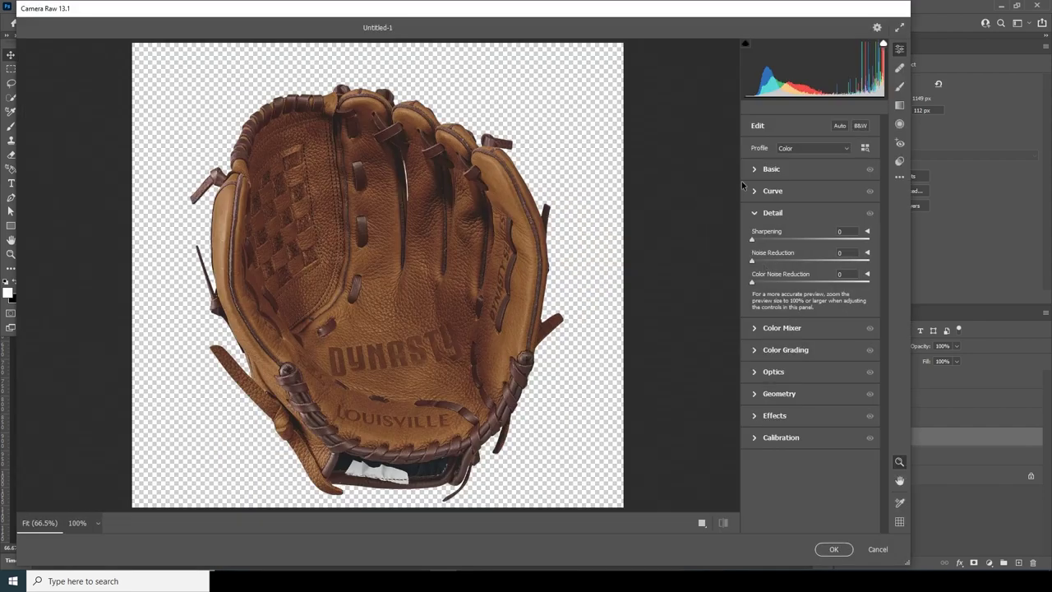
left_click(764, 174)
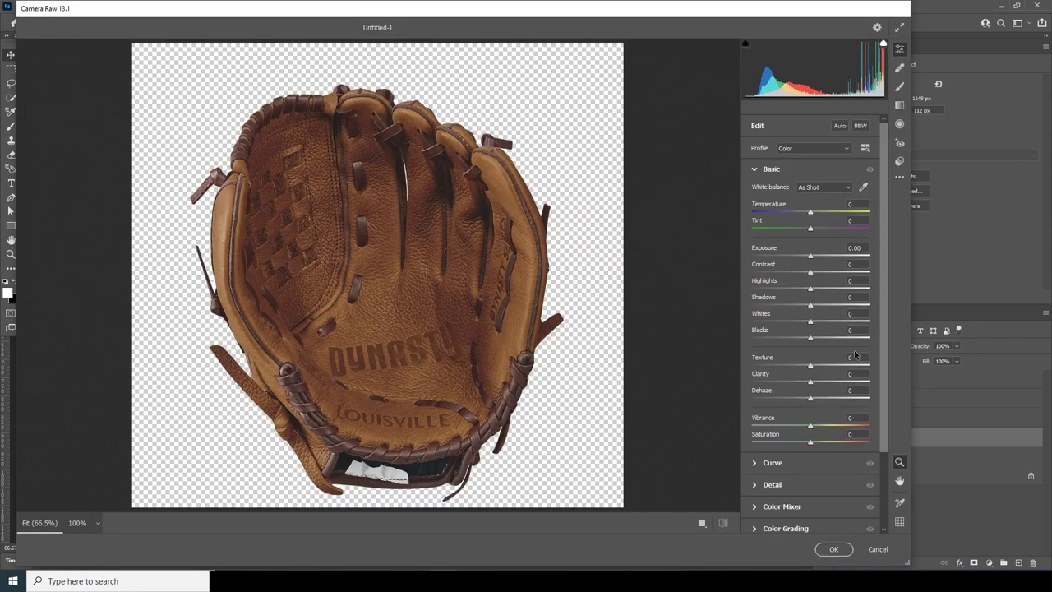
left_click(856, 381)
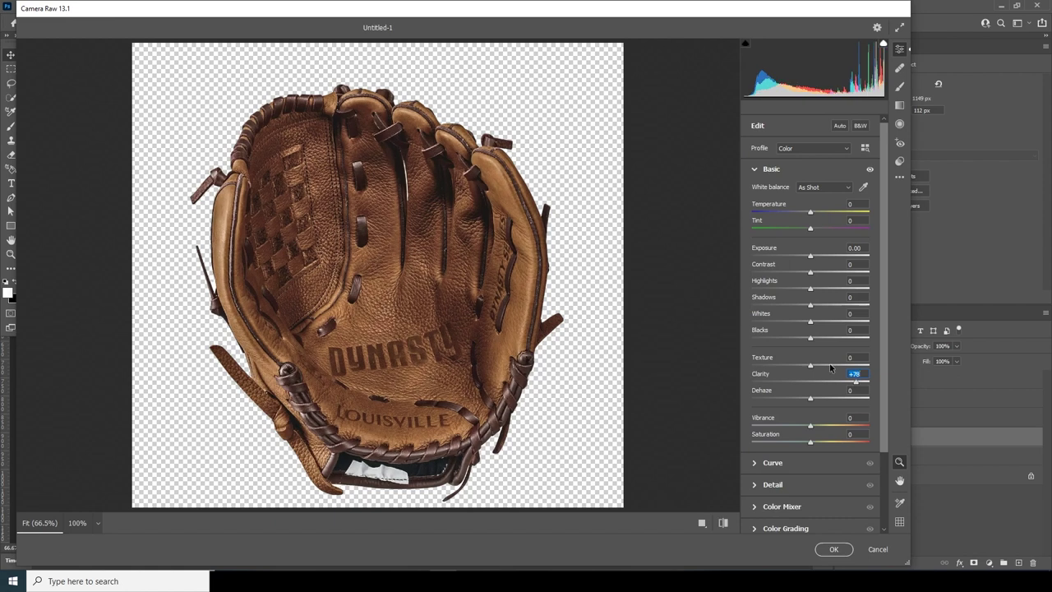
left_click(830, 365)
left_click(761, 289)
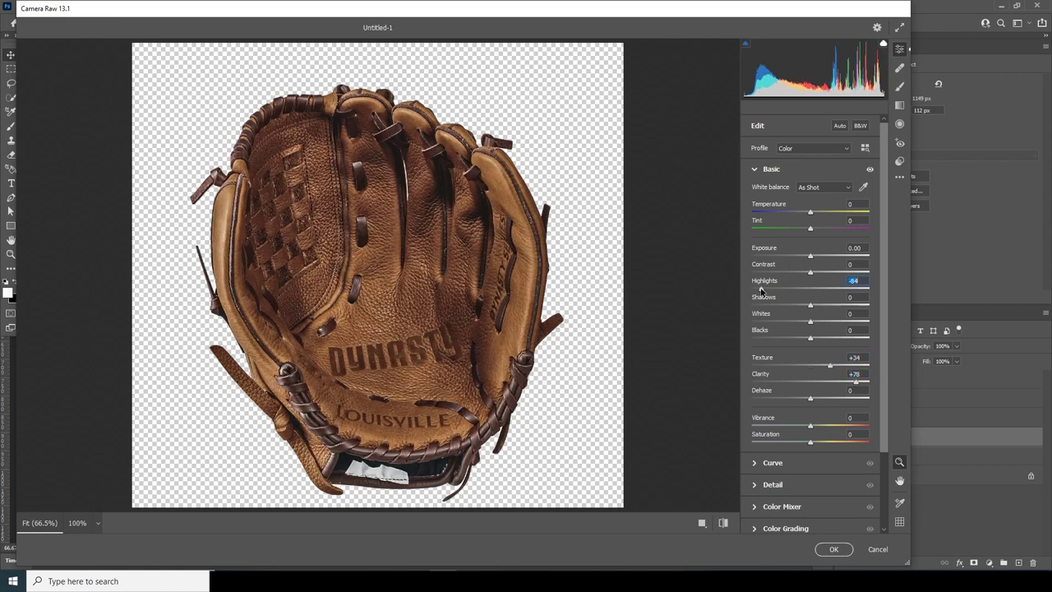
left_click(761, 425)
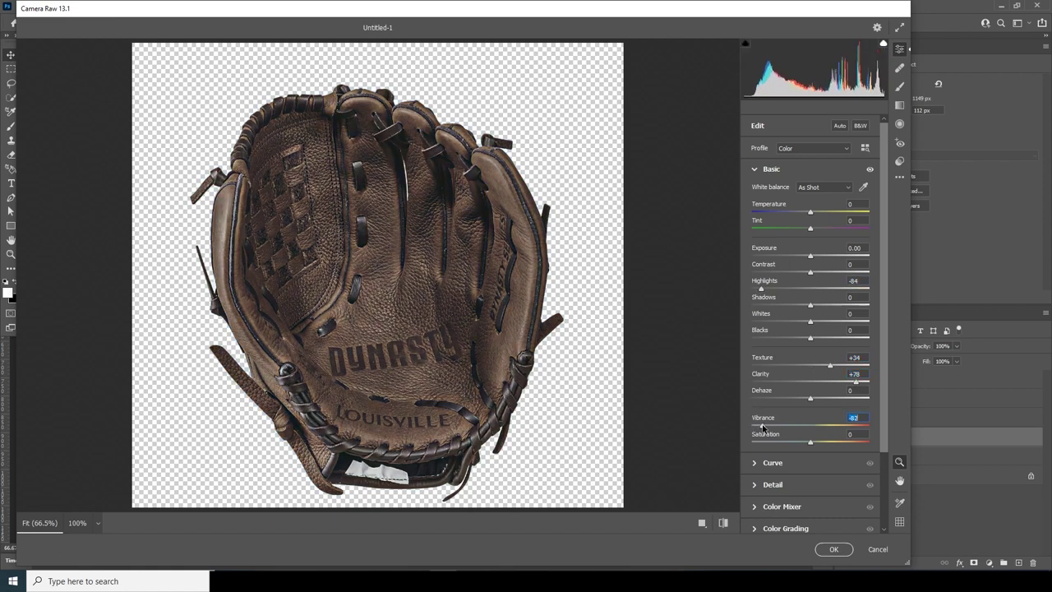
left_click_drag(761, 426, 762, 426)
Step: Set the glove's Color Noise Reduction to 82, Noise Reduction to 63 and Sharpening to 30, and apply the Camera Raw Filter
scroll(885, 420, "down", 3)
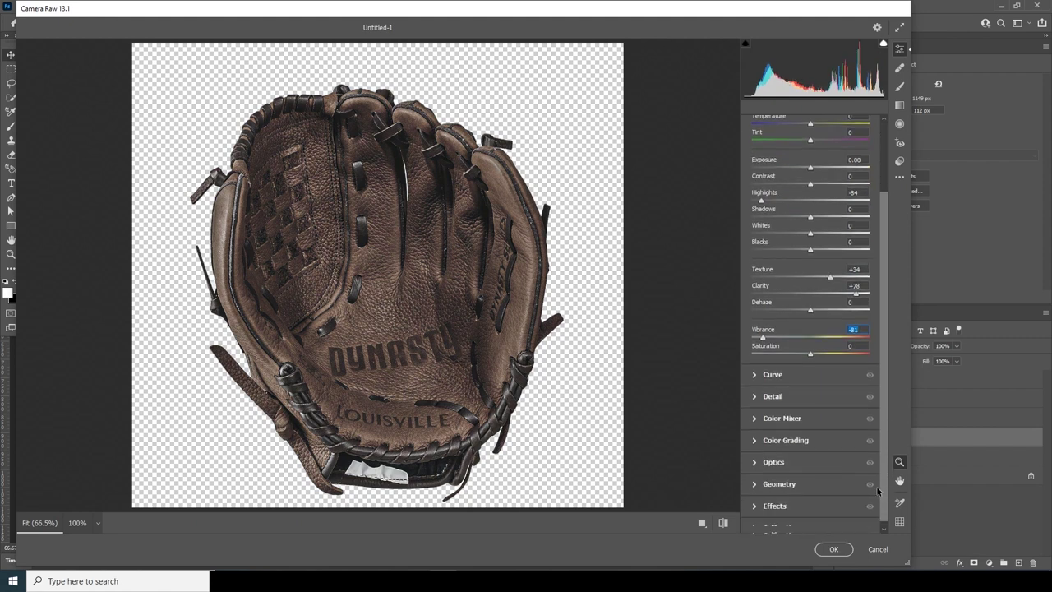
left_click(764, 402)
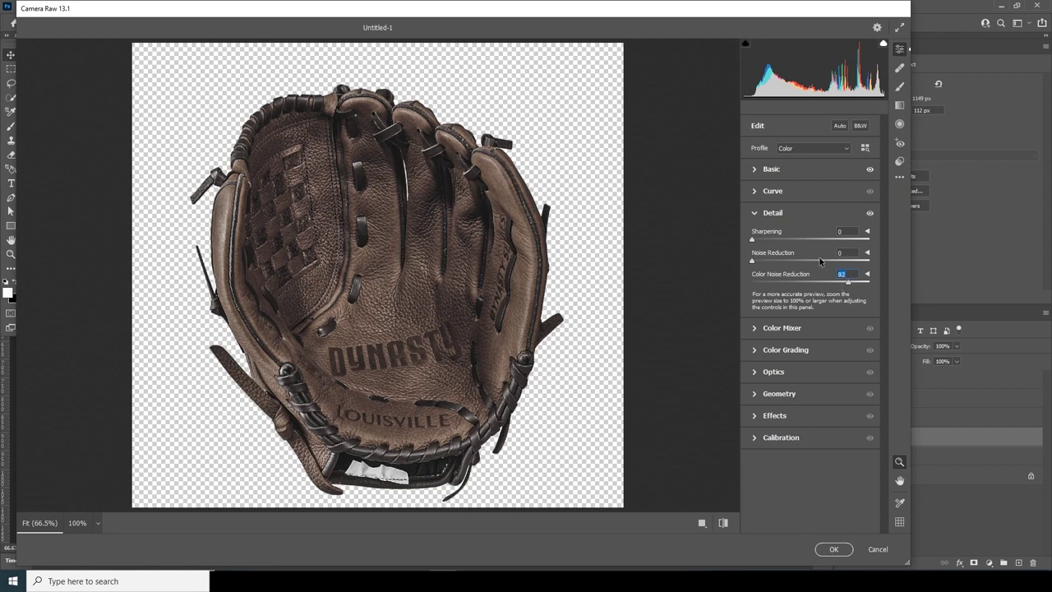
left_click_drag(819, 260, 824, 262)
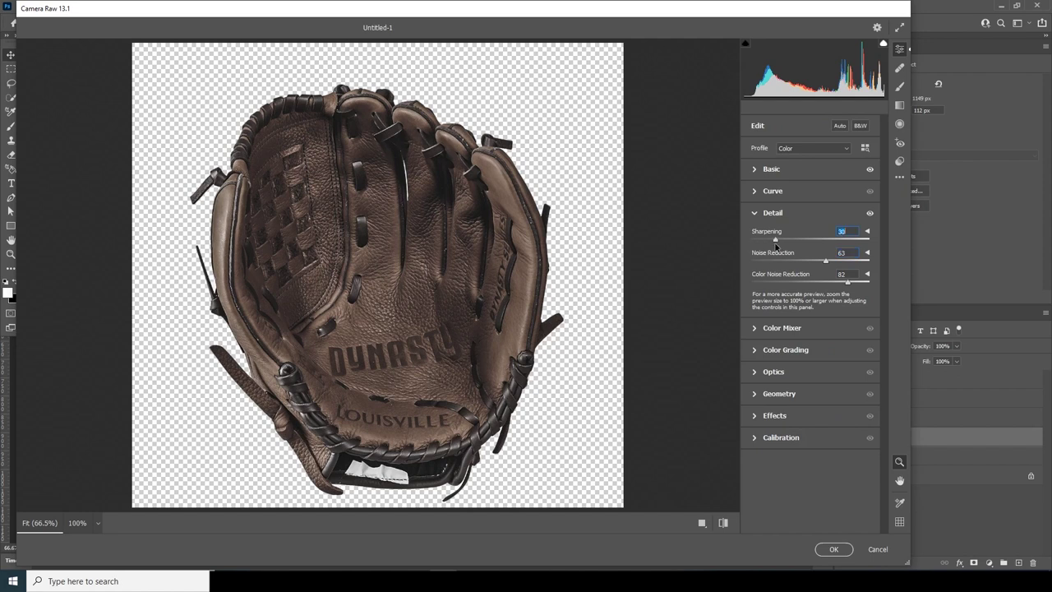
left_click(833, 548)
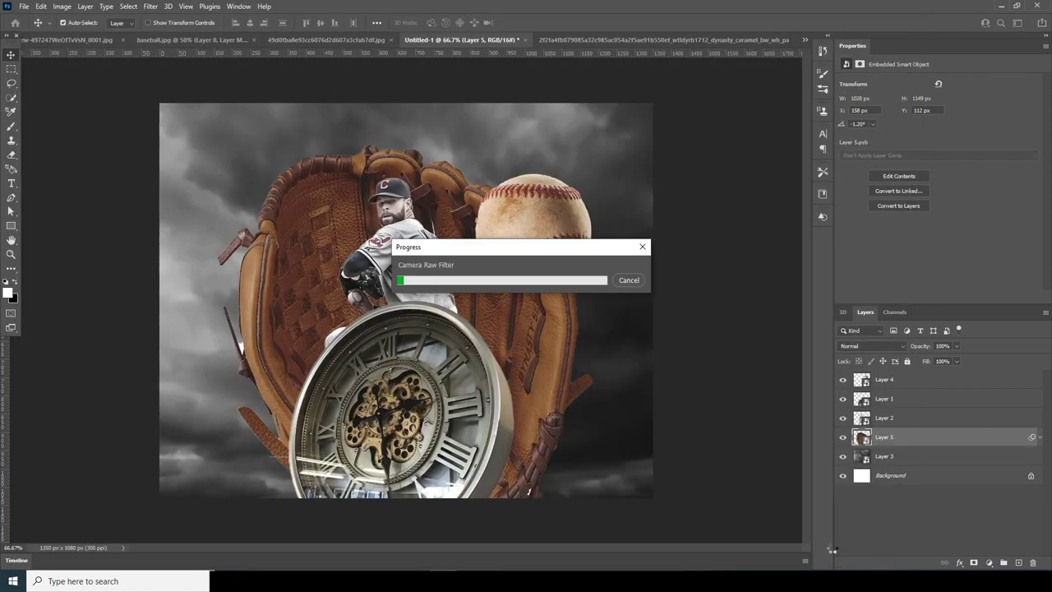
Step: Adjust the baseball layer in the Camera Raw Filter with Clarity +88, Texture +63, Highlights -87 and Vibrance -72
left_click(553, 238)
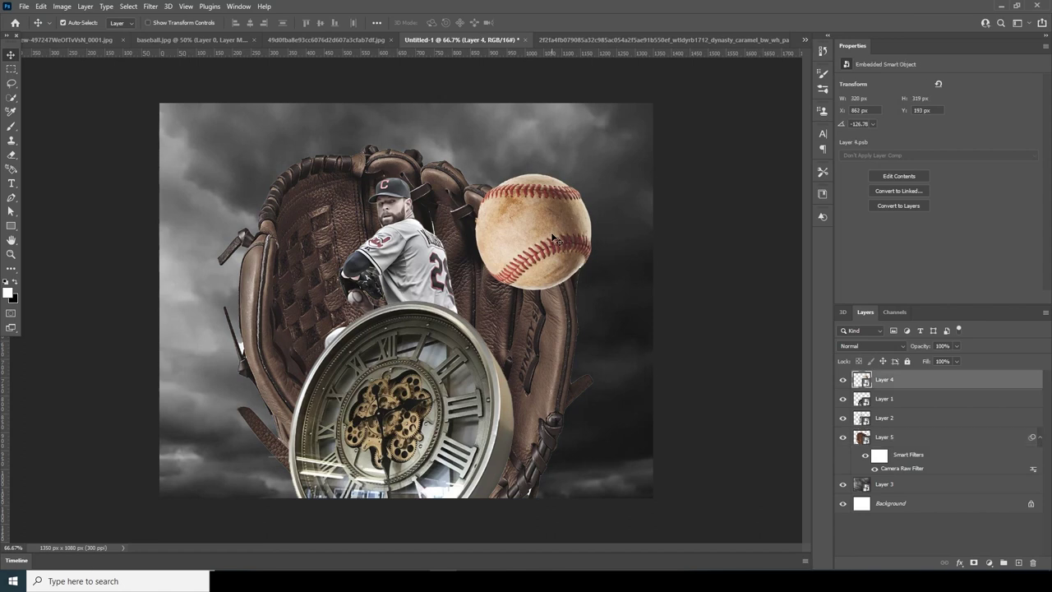
left_click(151, 6)
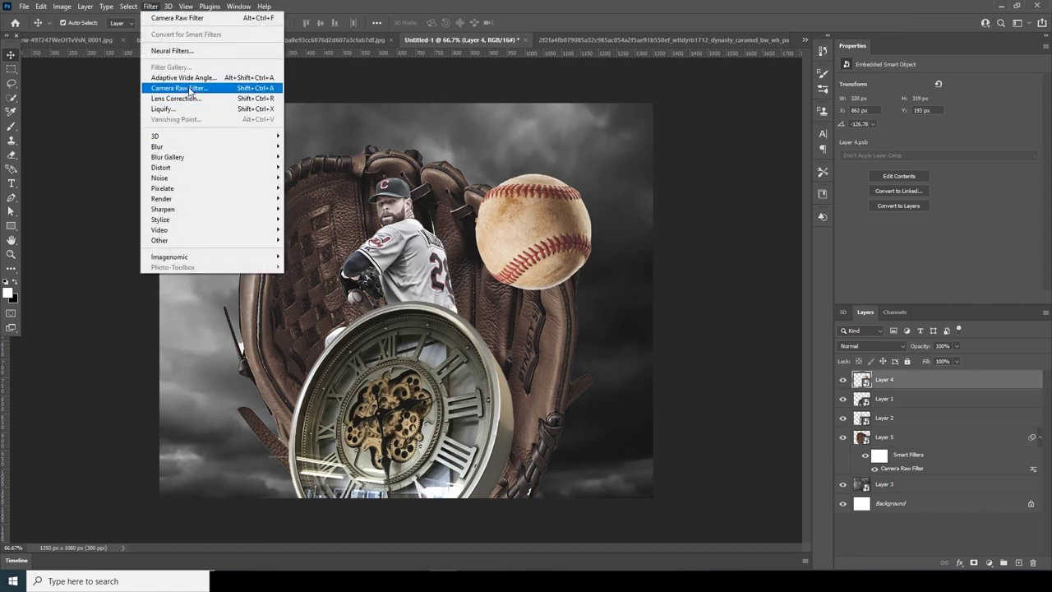
left_click(179, 88)
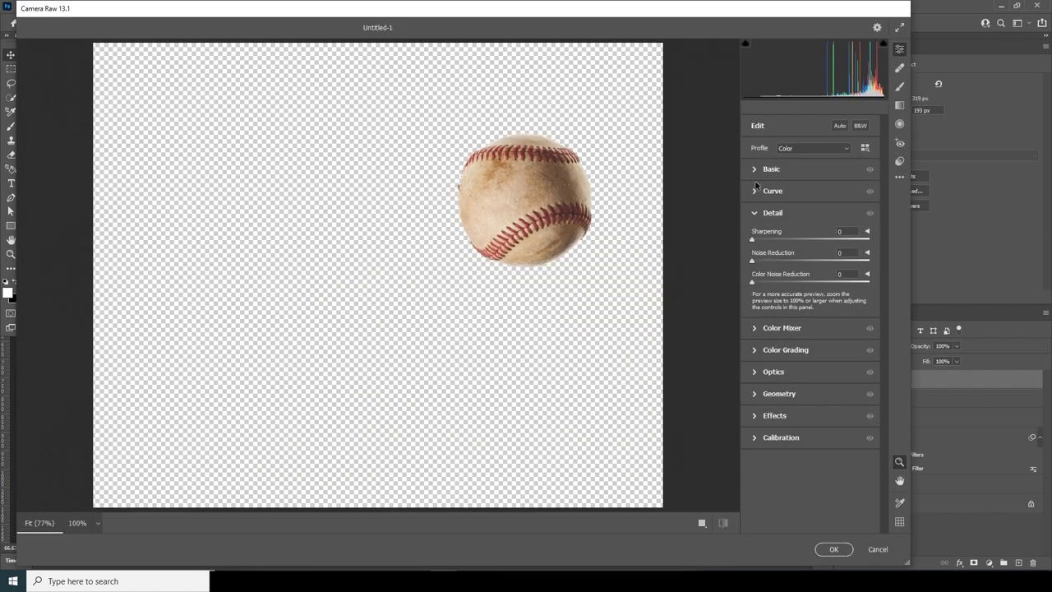
left_click(755, 170)
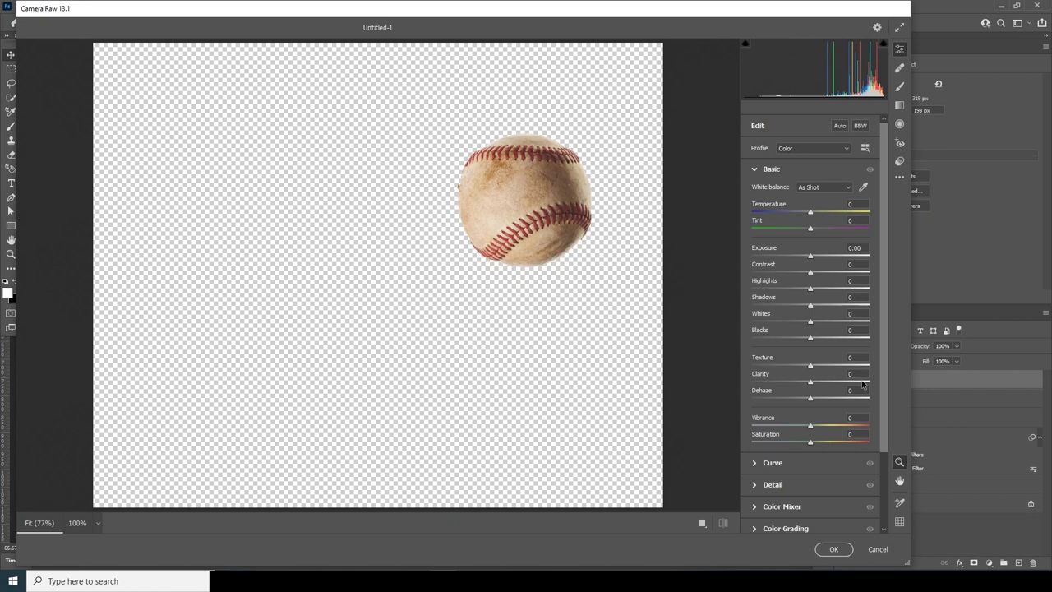
left_click(861, 382)
left_click(850, 365)
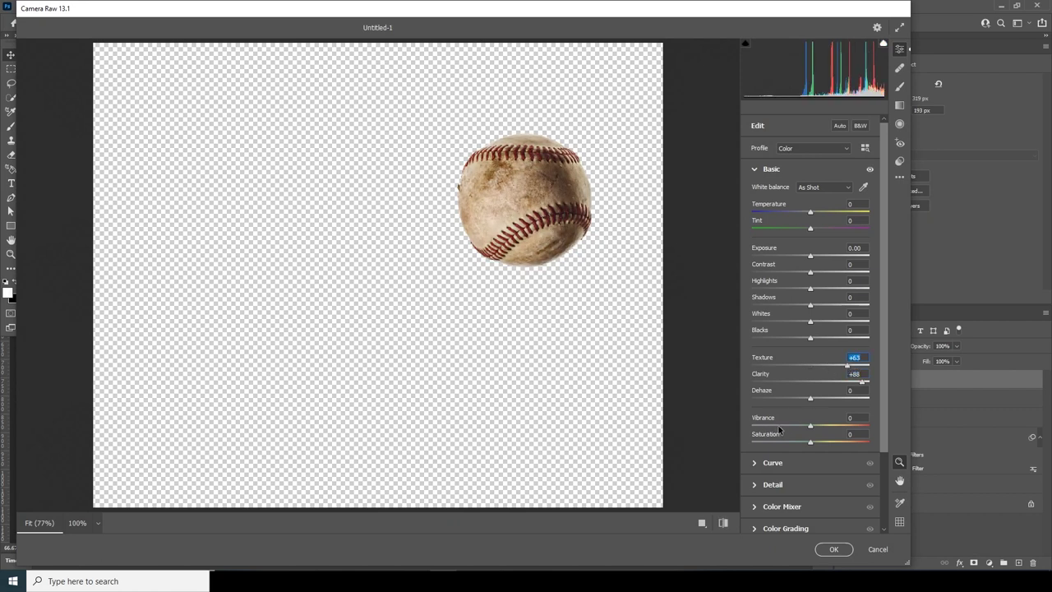
left_click_drag(780, 426, 777, 426)
left_click_drag(766, 291, 761, 290)
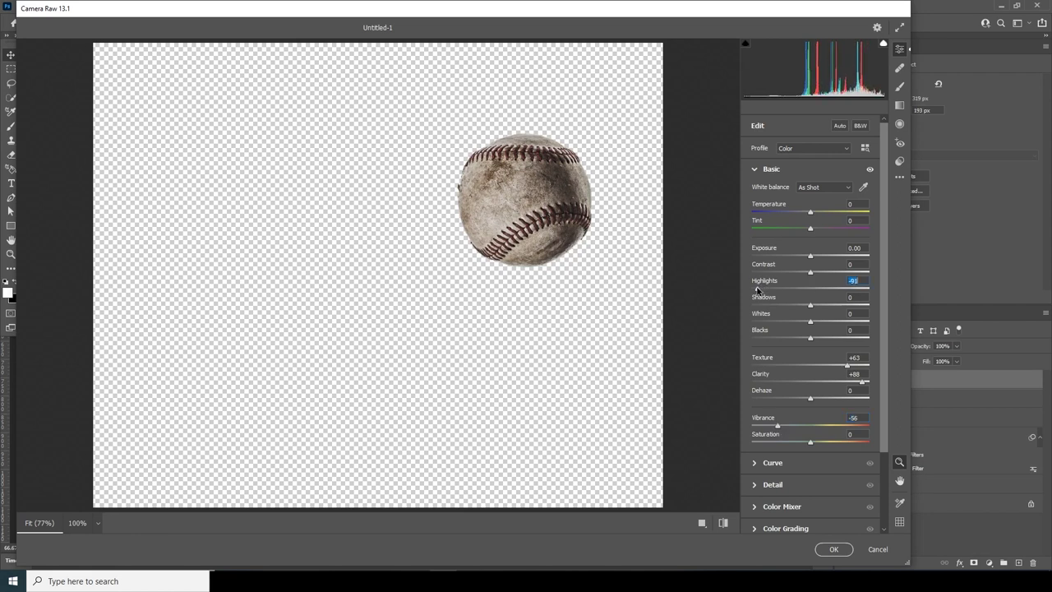
left_click_drag(757, 290, 759, 290)
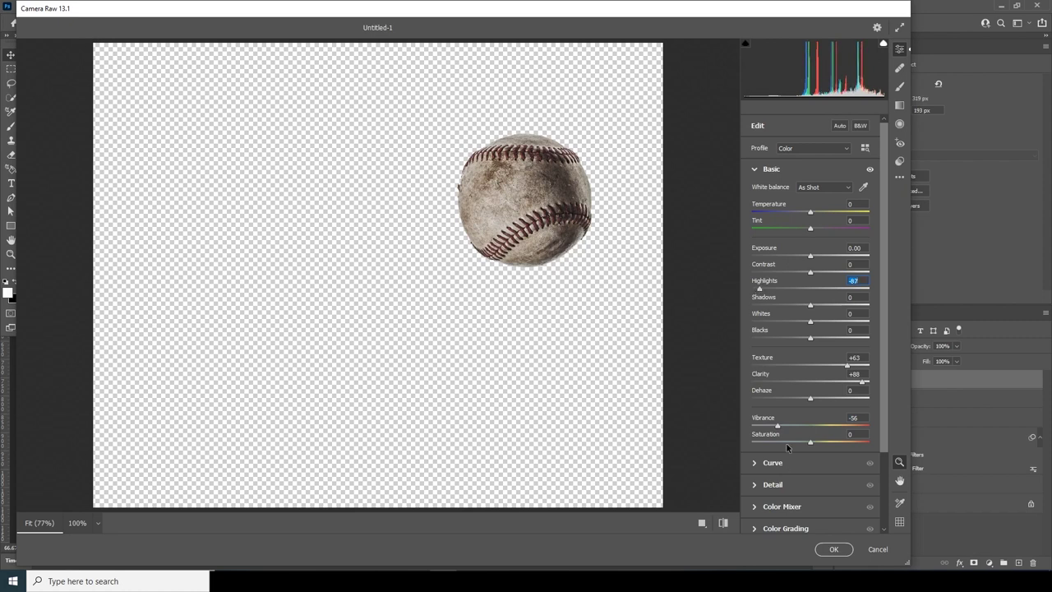
left_click_drag(776, 429, 767, 430)
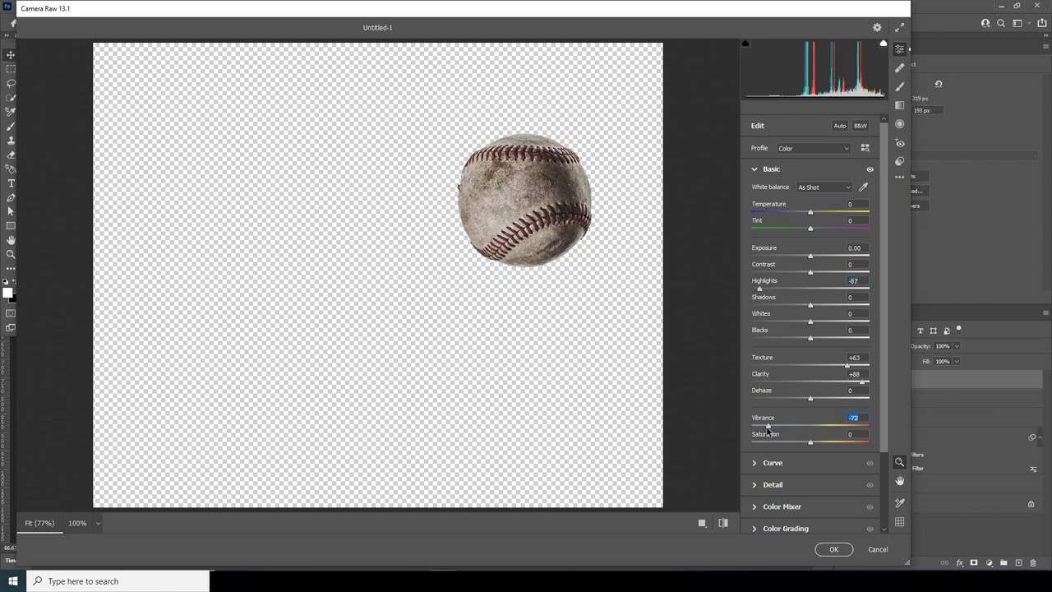
Step: Set the baseball's Noise Reduction to 17 and apply the Camera Raw Filter
left_click(757, 486)
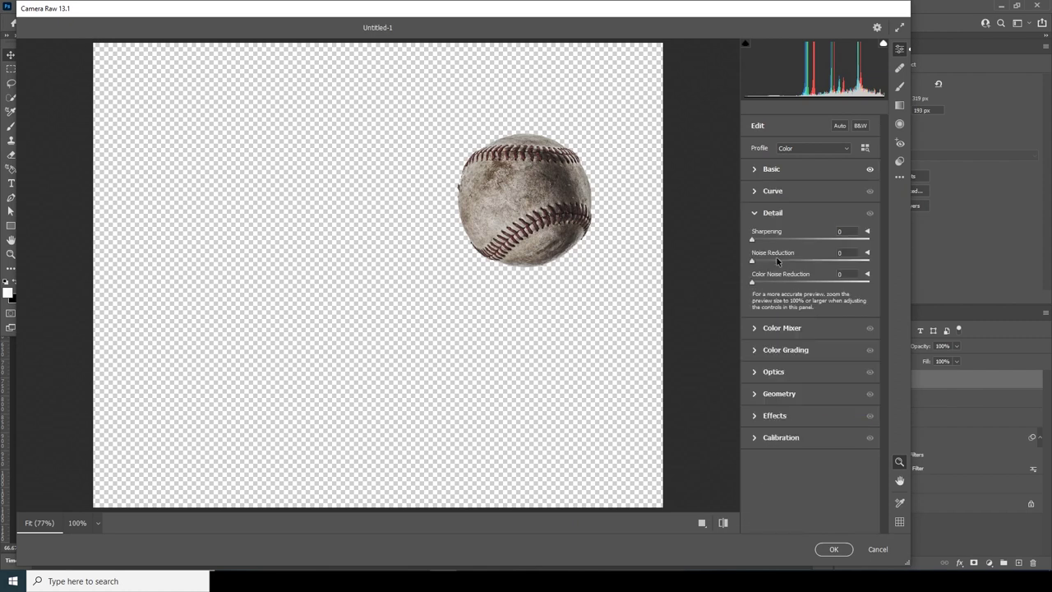
left_click_drag(776, 261, 772, 262)
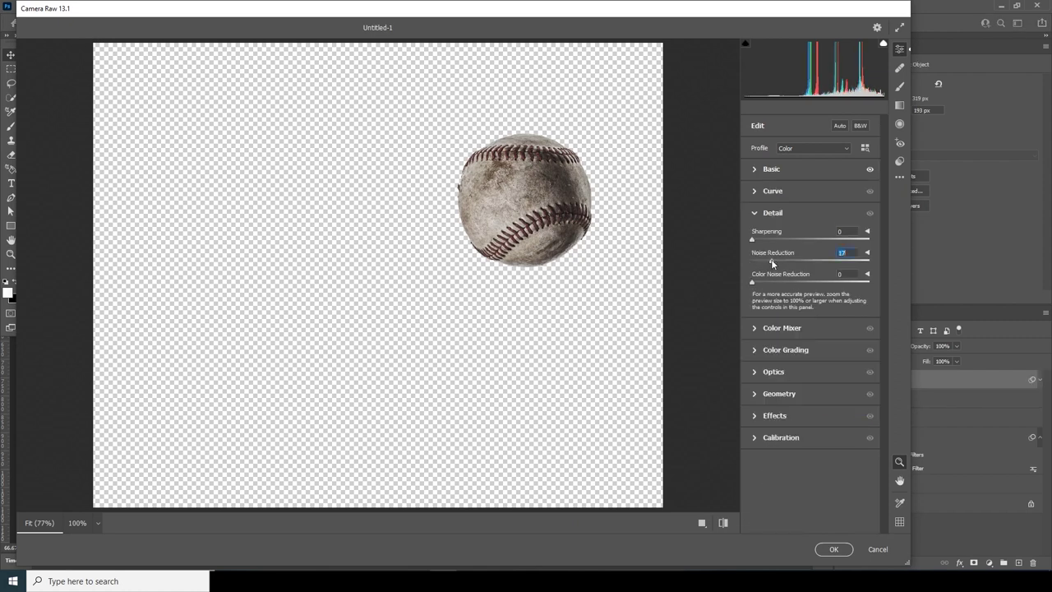
left_click(831, 549)
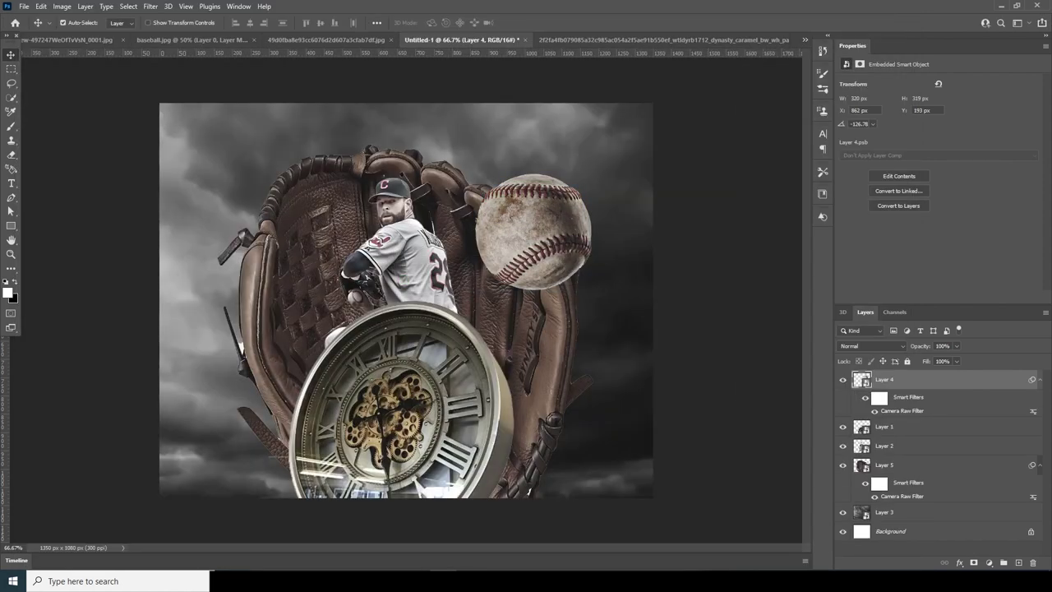
Step: Nudge the baseball slightly down, duplicate its layer, and apply a Motion Blur with angle 0° and distance 222 pixels to the copy
left_click_drag(555, 256, 558, 262)
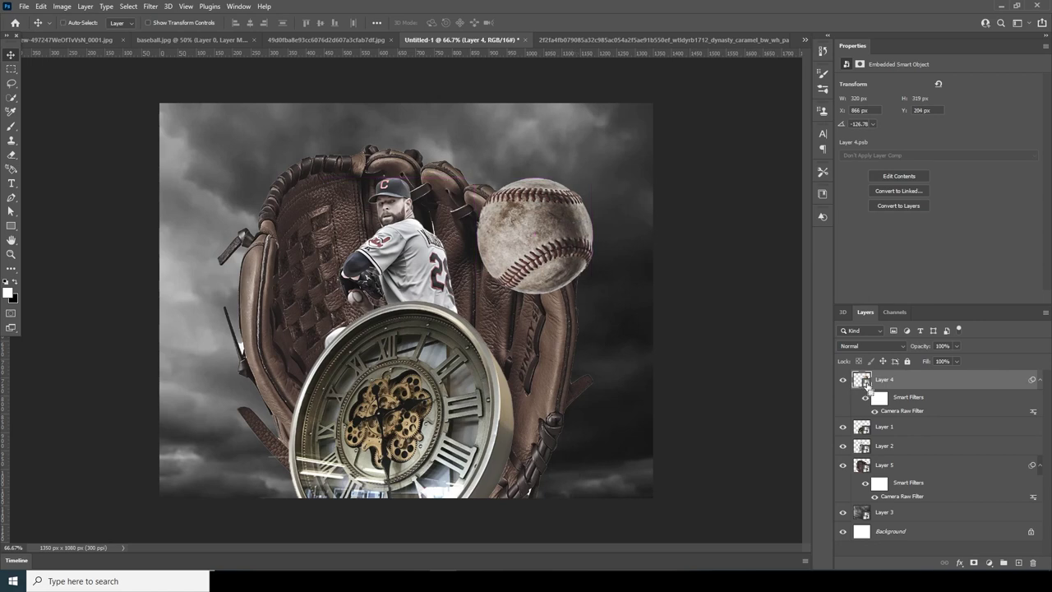
key("ctrl+j")
left_click(150, 5)
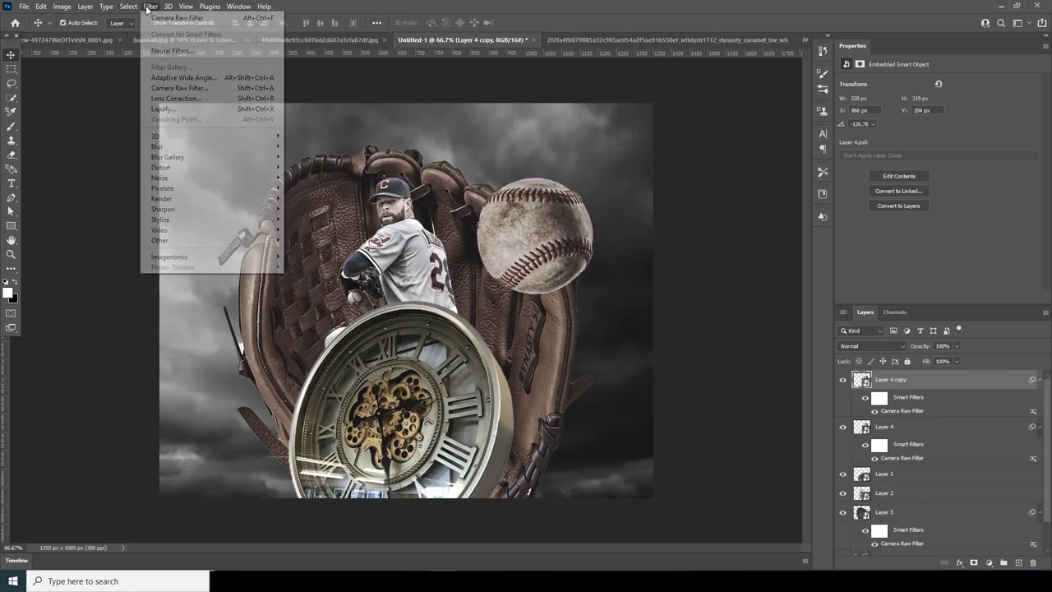
mouse_move(172, 149)
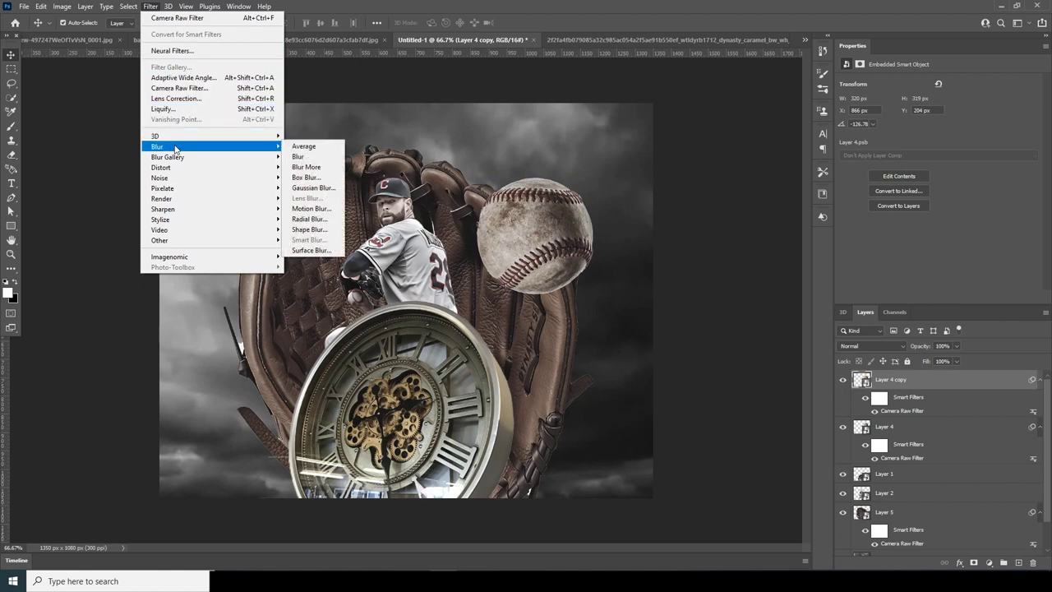
left_click(317, 212)
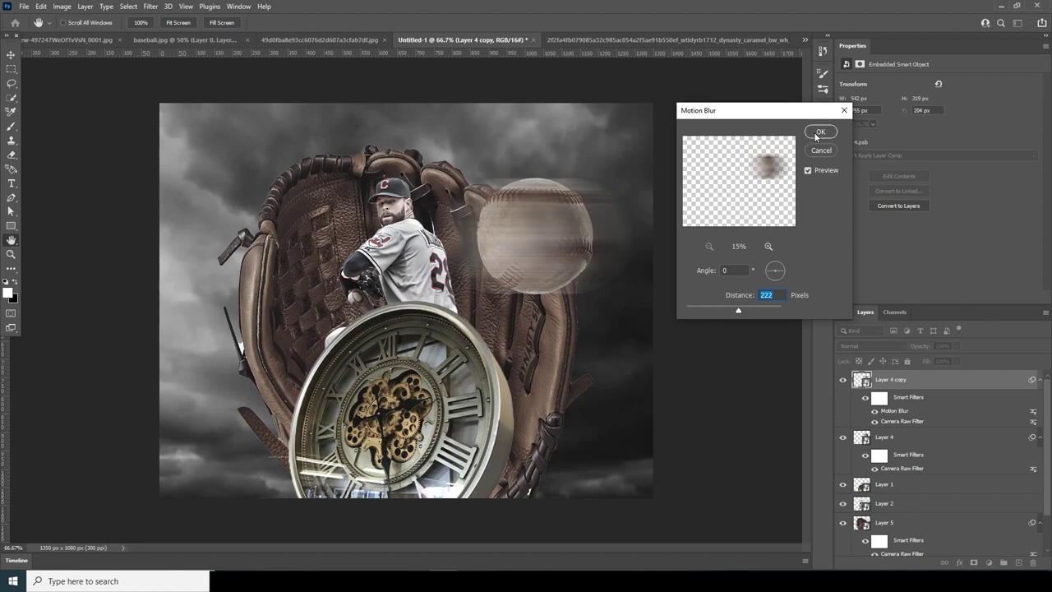
left_click(819, 132)
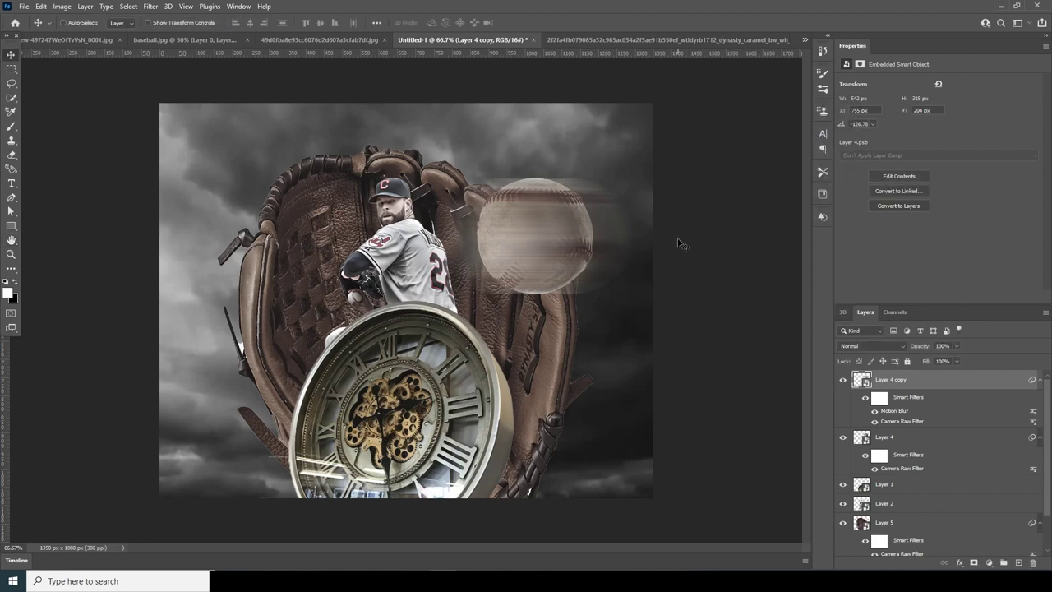
Step: Rasterize the motion-blurred baseball copy into a pixel layer
key("ctrl+t")
left_click(535, 223)
right_click(926, 380)
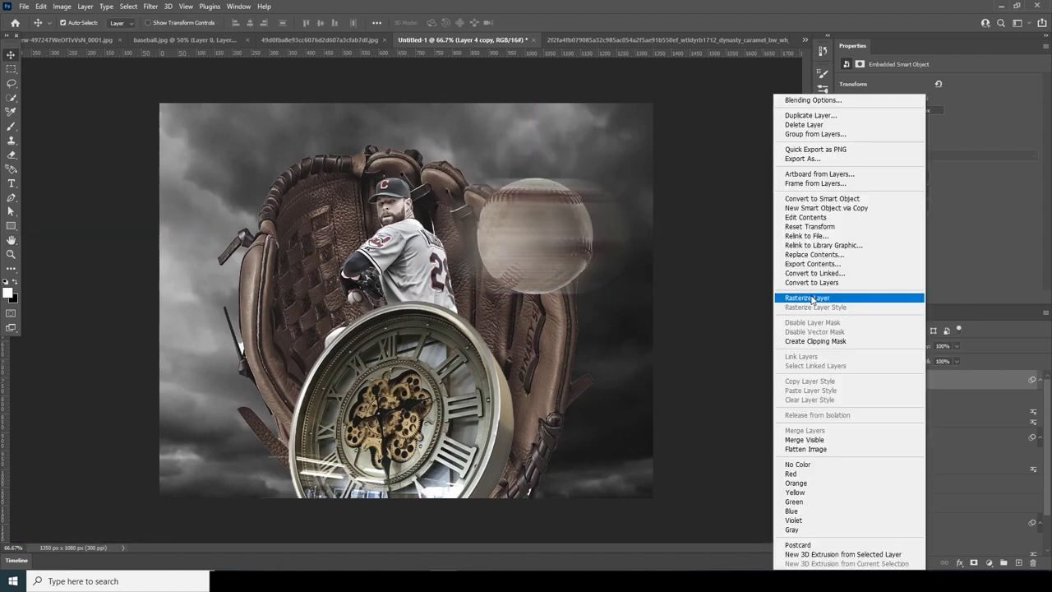
left_click(812, 299)
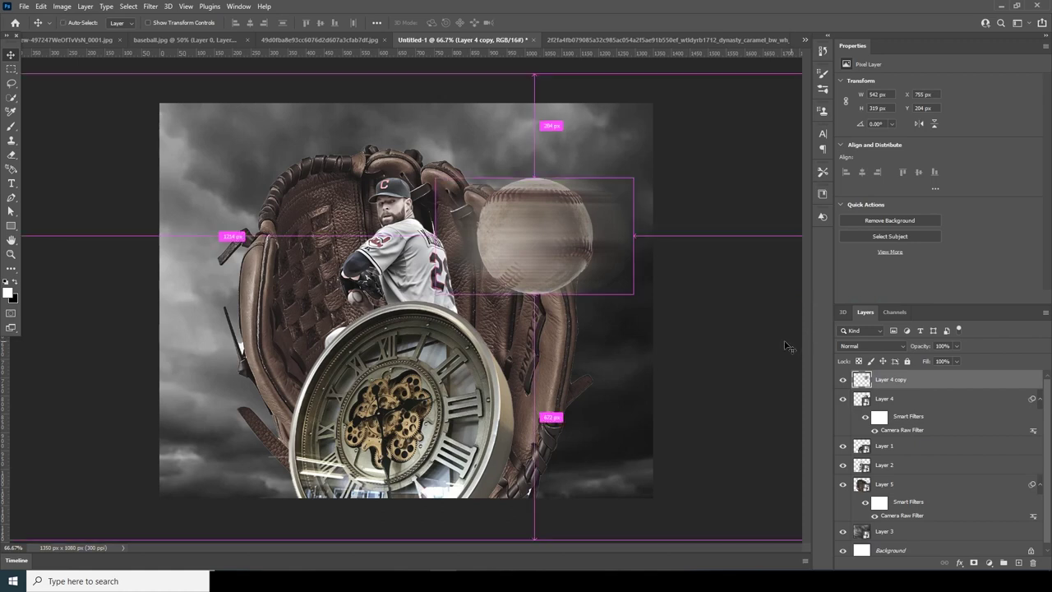
Step: Warp the blurred baseball copy, stretching its left side down toward the player and clock to form a motion trail
key("ctrl+t")
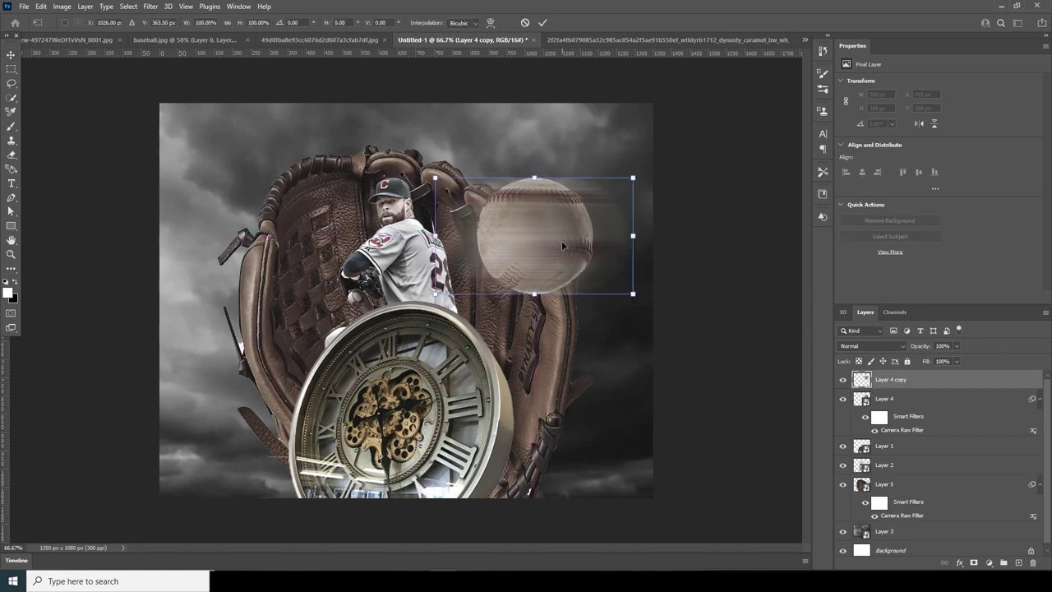
right_click(561, 241)
left_click(573, 303)
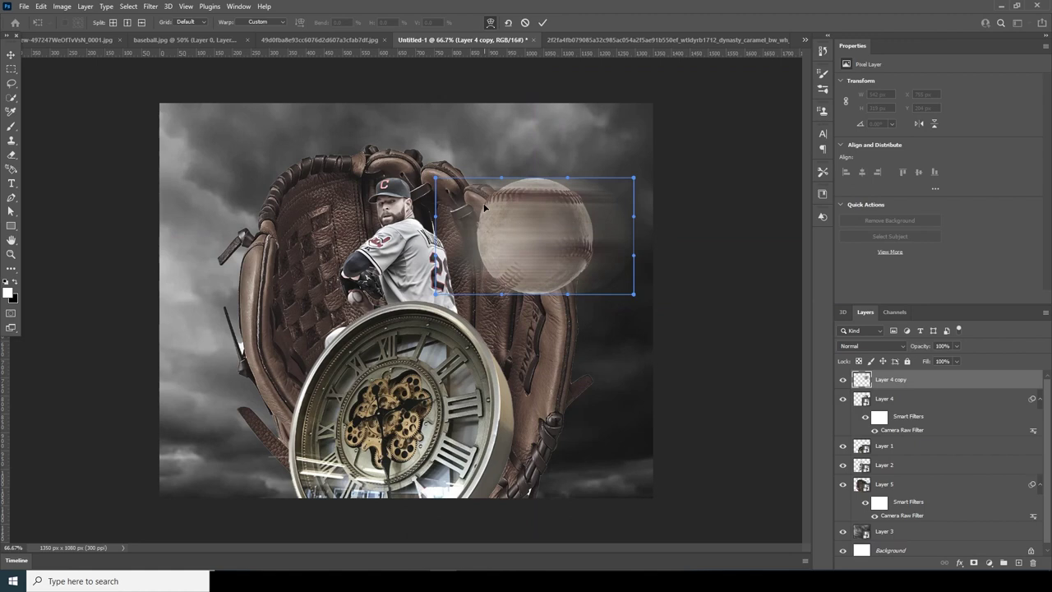
left_click_drag(437, 295, 322, 349)
mouse_move(435, 177)
left_mouse_down()
mouse_move(355, 250)
mouse_move(300, 271)
left_mouse_up()
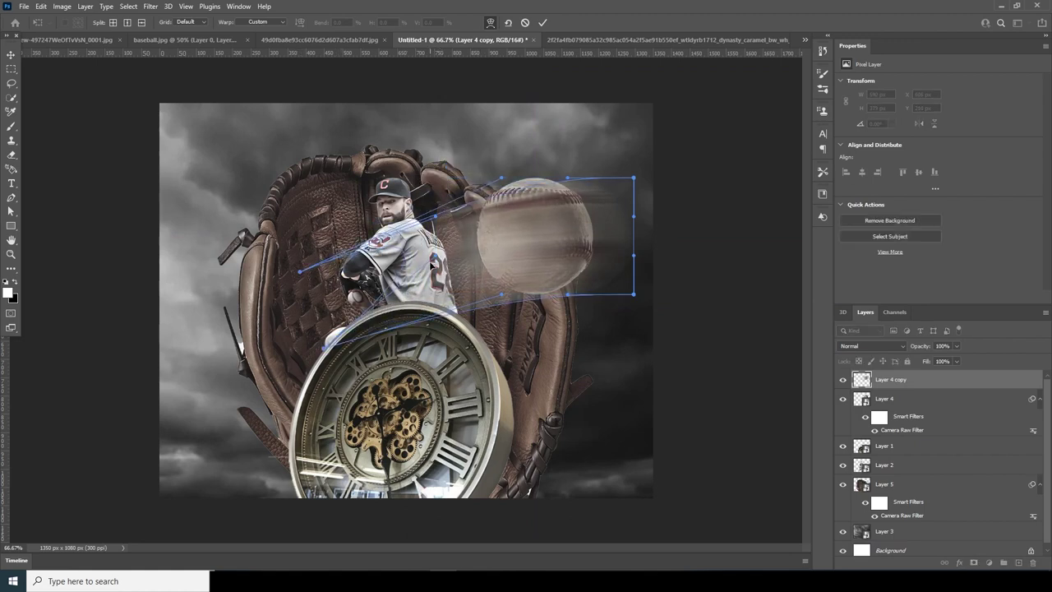
left_click_drag(429, 261, 319, 313)
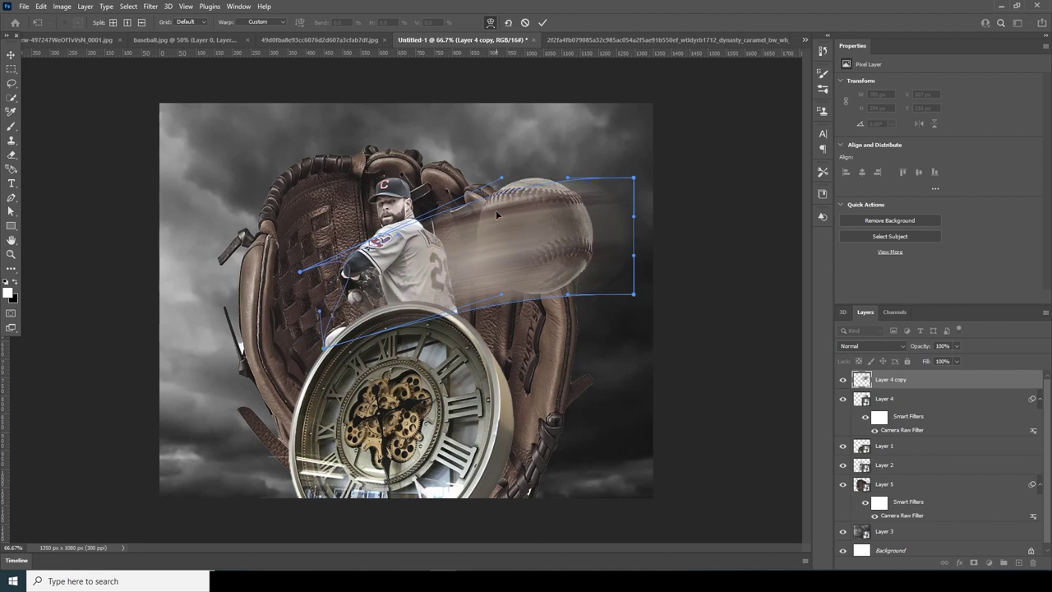
Step: Refine the warp by bending the trail's edges and pulling its right corners inward around the baseball, and apply the transformation
left_click_drag(504, 296, 504, 337)
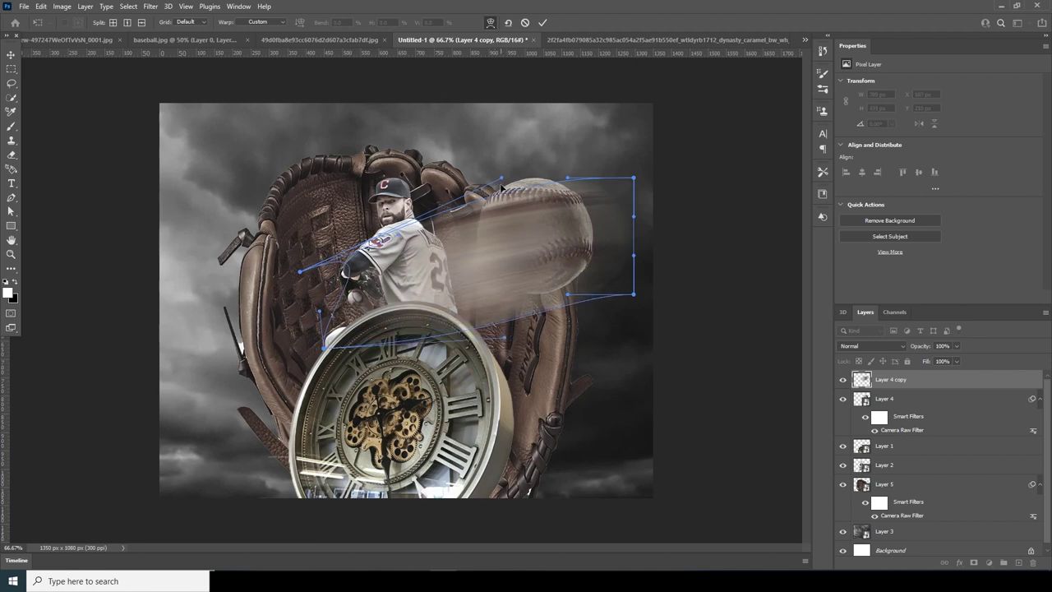
left_click_drag(501, 188, 478, 224)
left_click_drag(634, 177, 518, 162)
left_click_drag(633, 294, 584, 268)
left_click_drag(505, 337, 506, 348)
left_click_drag(478, 223, 480, 240)
left_click_drag(519, 163, 515, 156)
left_click_drag(634, 216, 607, 210)
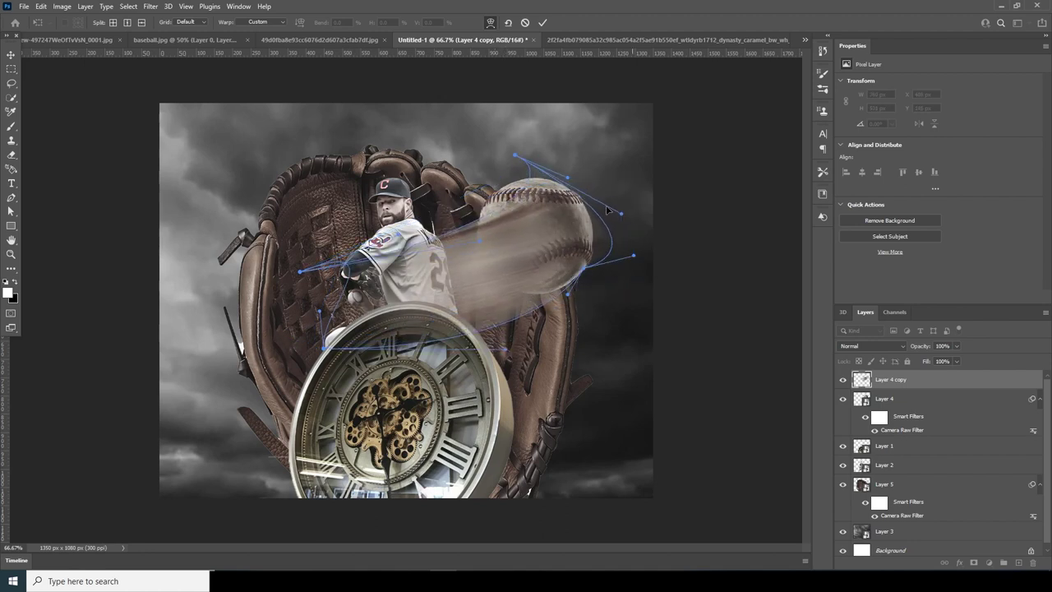
key("Return")
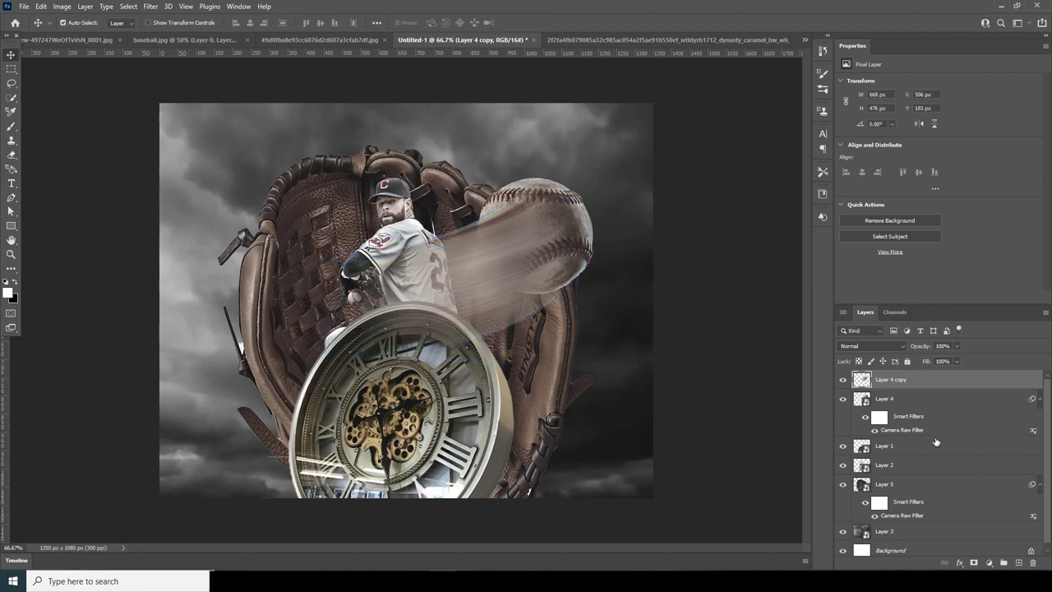
Step: Move both baseball layers beneath the clock layer and set the blurred copy's blend mode to Color Dodge
left_click(865, 403, "shift")
left_click_drag(865, 403, 885, 457)
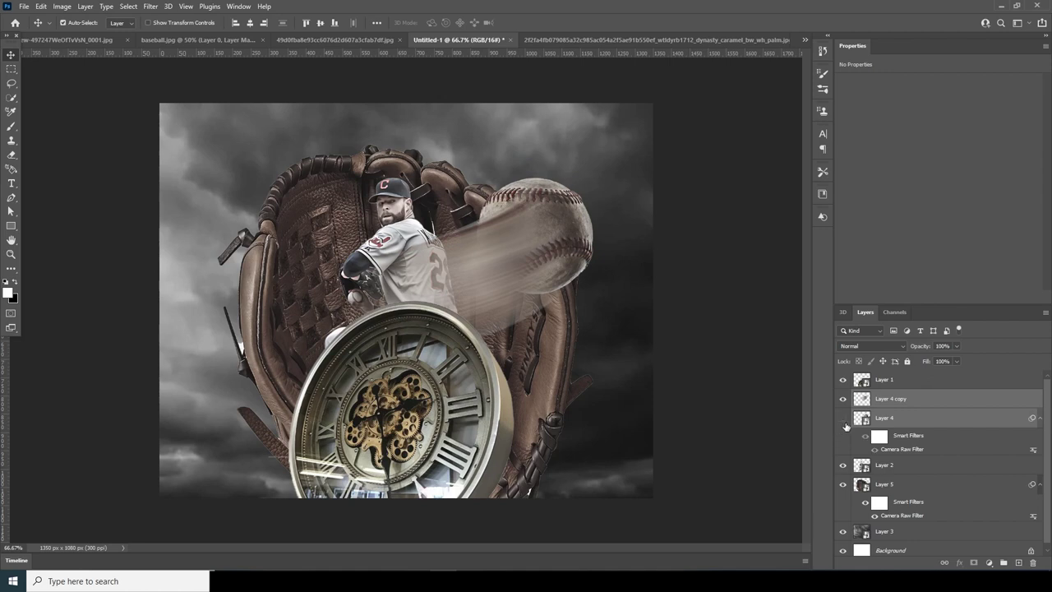
left_click(871, 398)
left_click(873, 346)
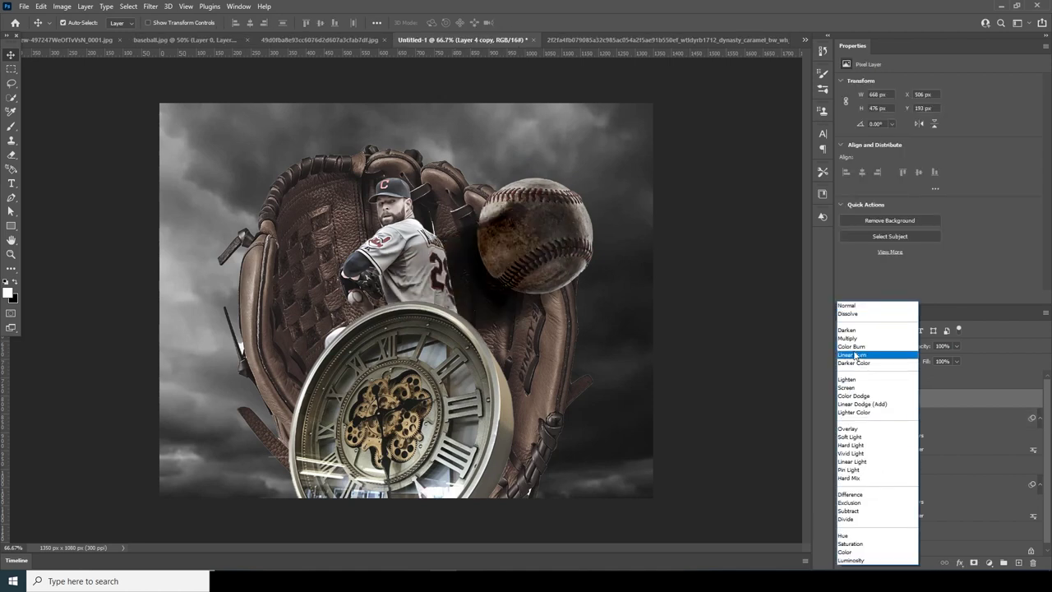
left_click(855, 396)
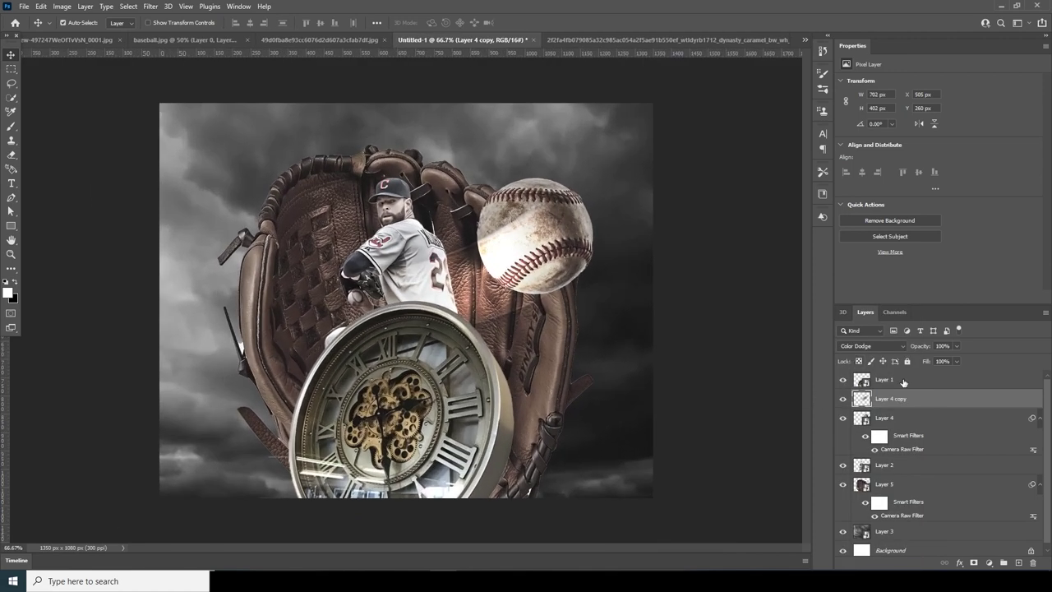
Step: Create a new layer directly above the glove and fill it with 50% Gray in Normal mode at 100% opacity
left_click(884, 485)
left_click(1004, 564)
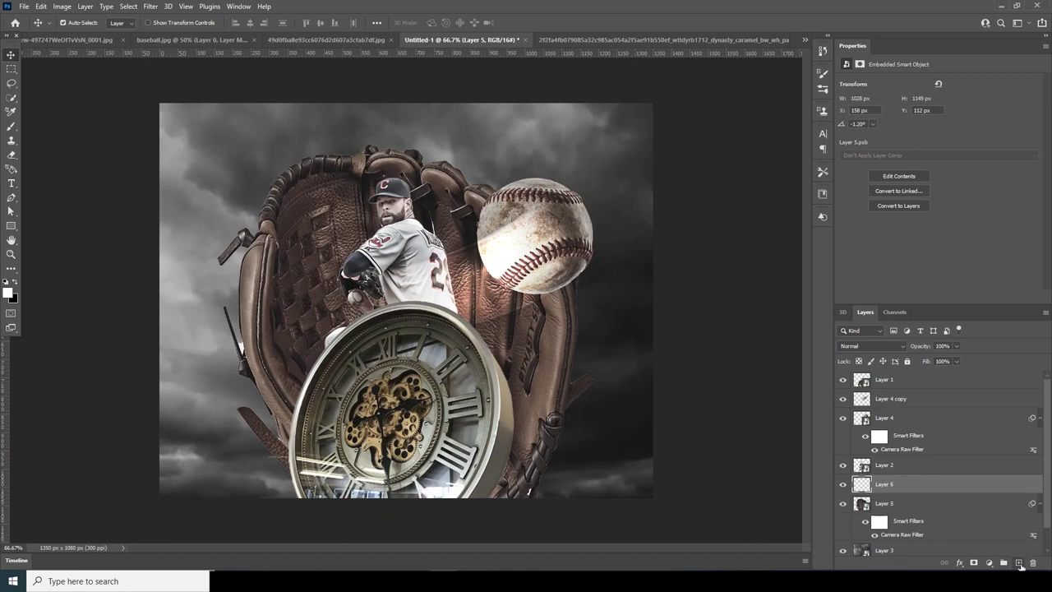
left_click(43, 7)
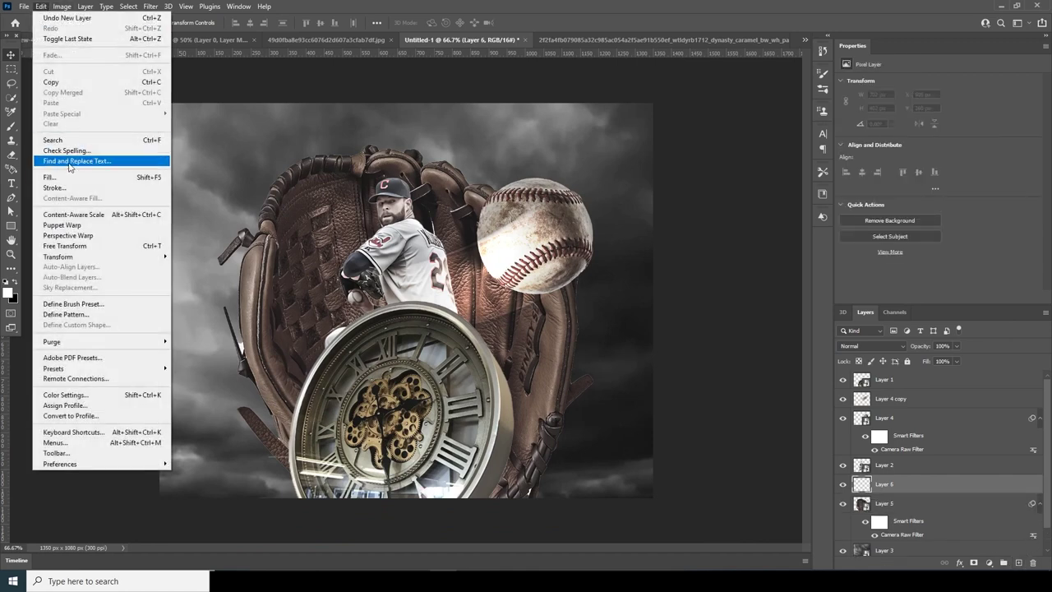
left_click(69, 178)
left_click_drag(391, 101, 398, 85)
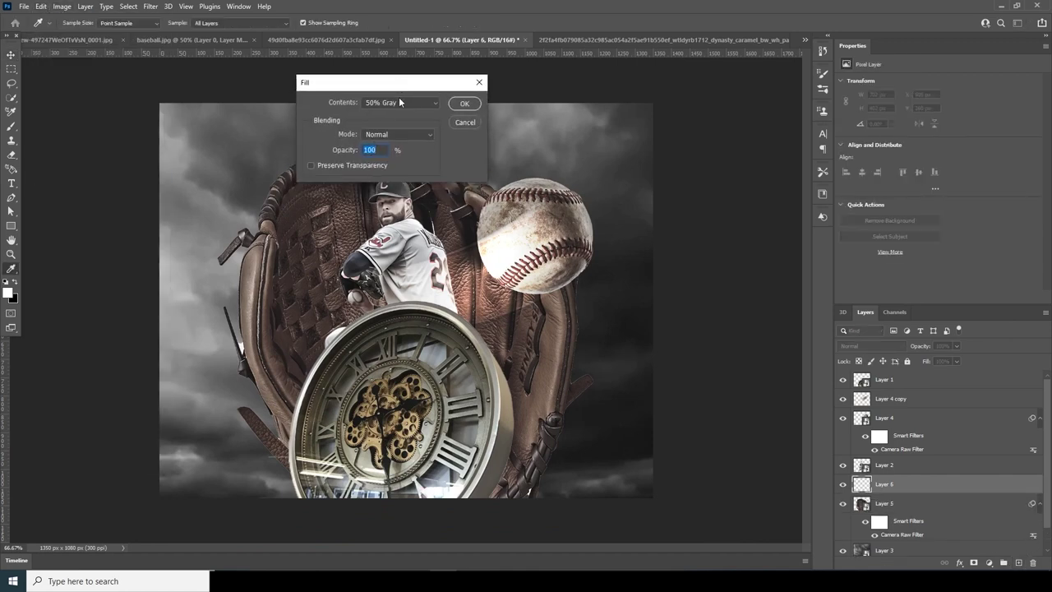
left_click(465, 104)
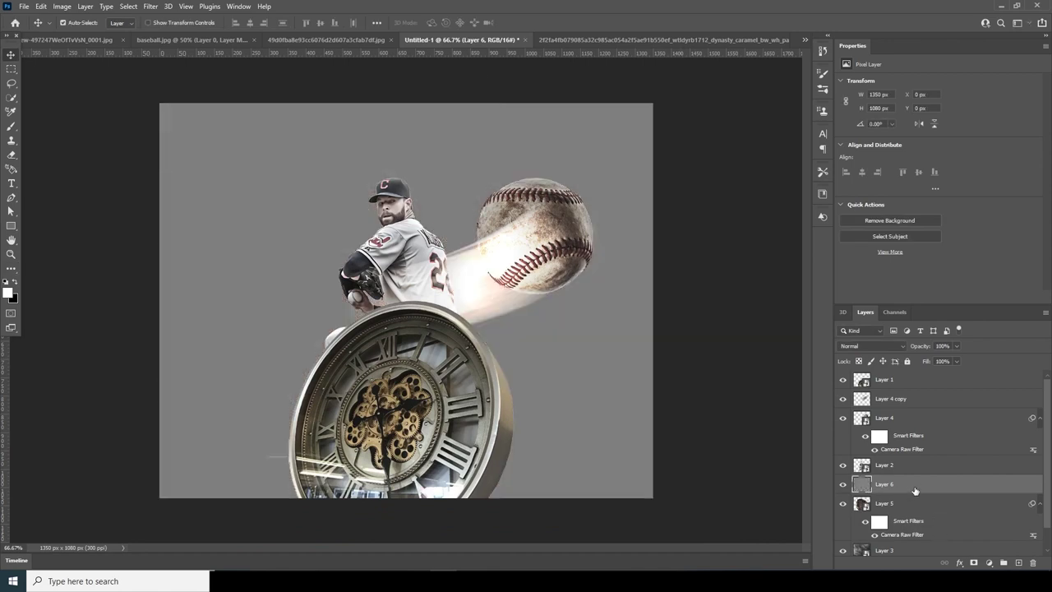
Step: Clip the gray layer to the glove and set its blend mode to Soft Light
right_click(914, 491)
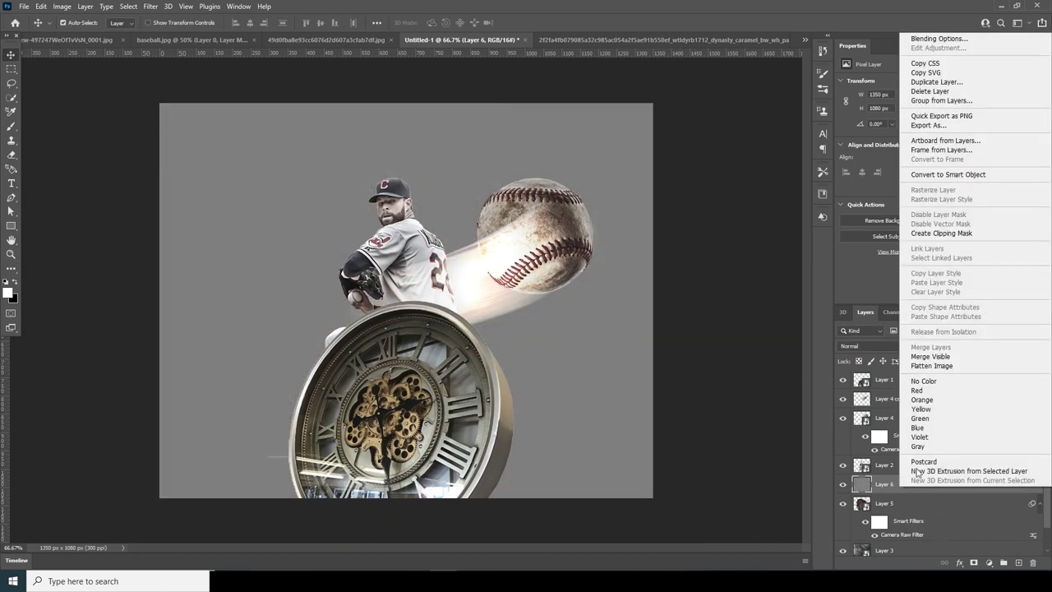
left_click(945, 234)
left_click(864, 346)
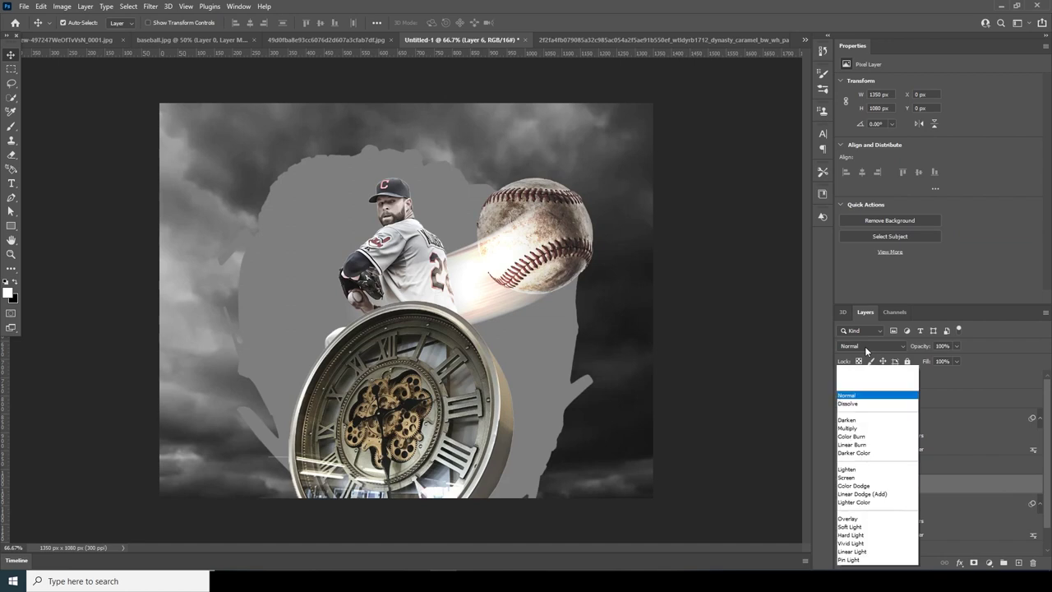
left_click(856, 434)
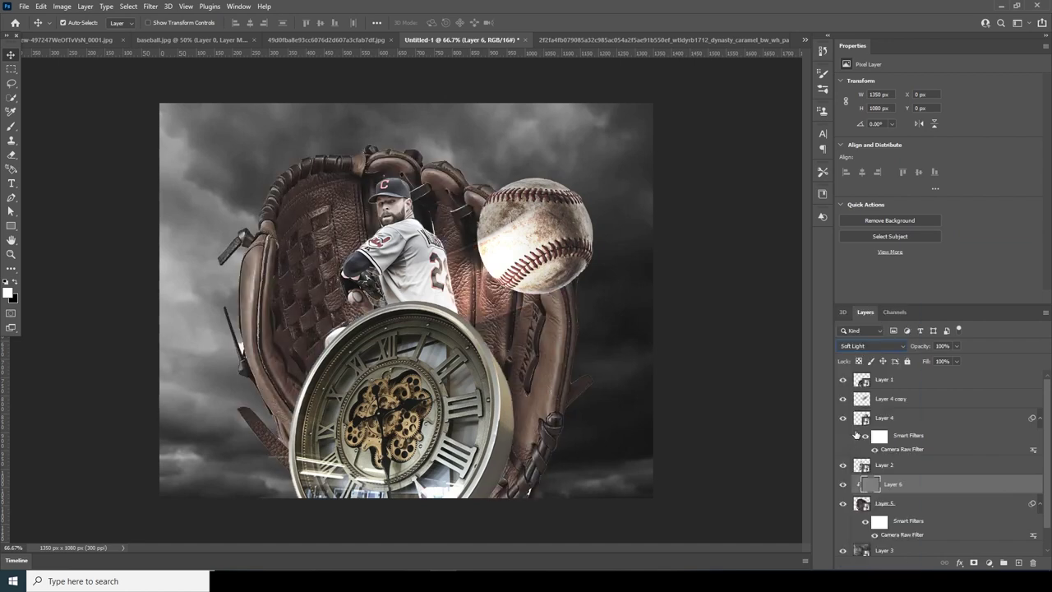
Step: Darken the glove around the player and along its outer lower edges with the Burn tool, Midtones at 41% exposure
left_click(13, 269)
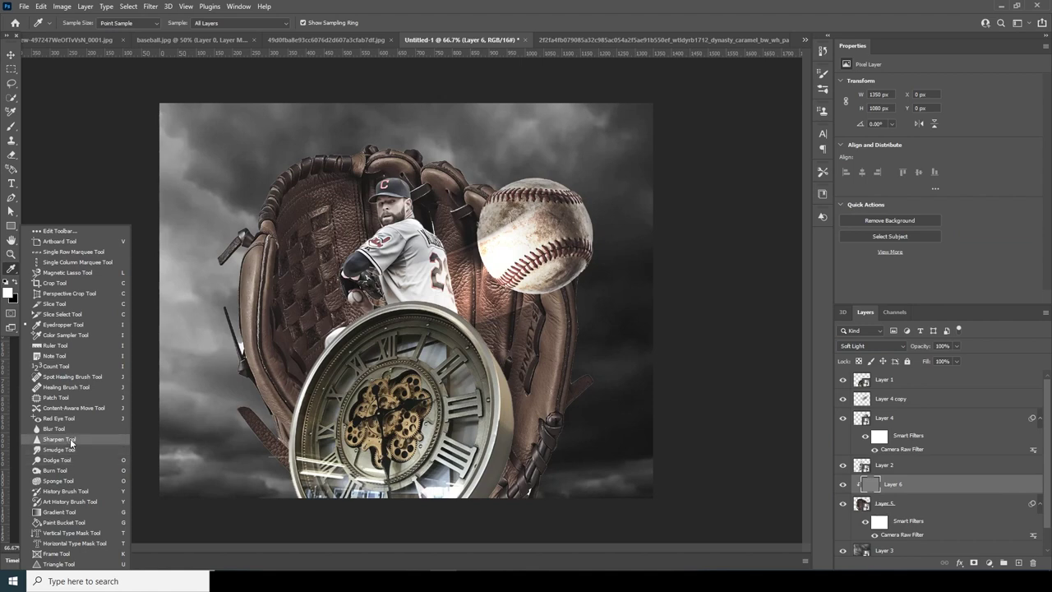
left_click(73, 470)
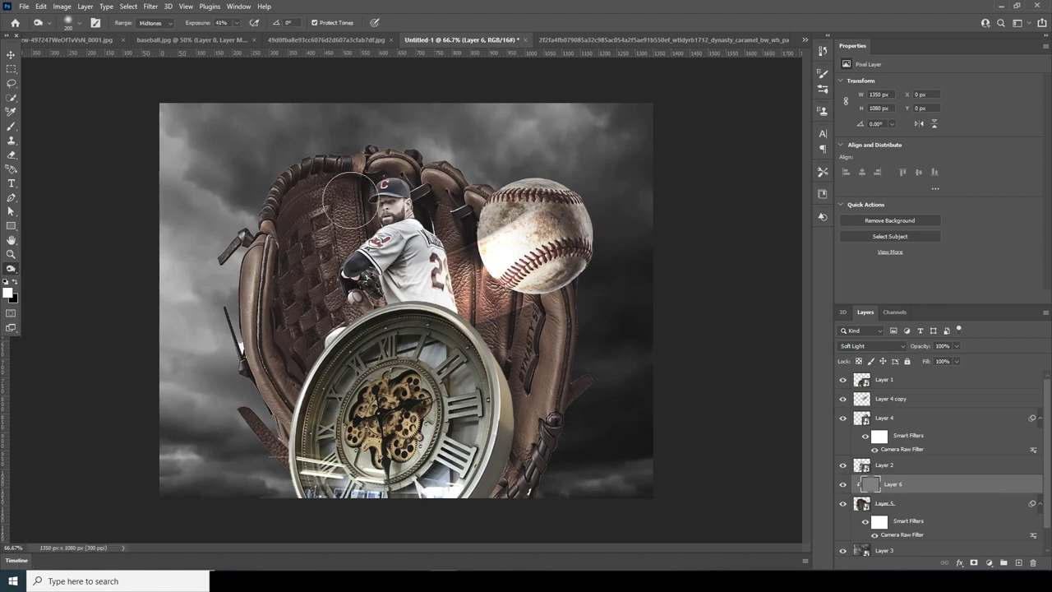
left_click_drag(337, 268, 348, 287)
left_click_drag(435, 231, 442, 226)
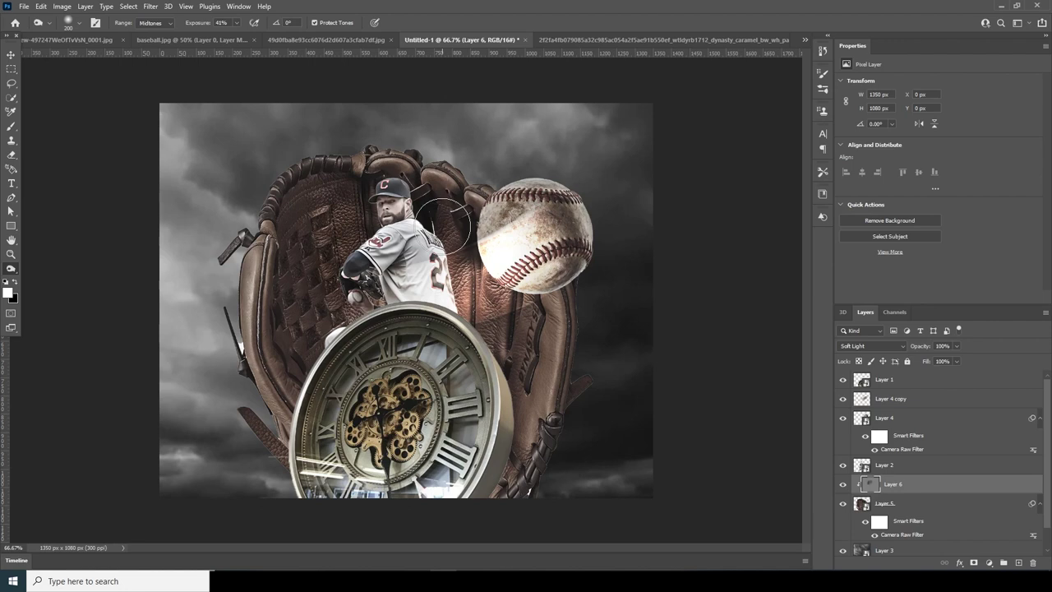
left_click_drag(309, 285, 309, 320)
left_click_drag(556, 329, 519, 493)
left_click_drag(269, 391, 289, 450)
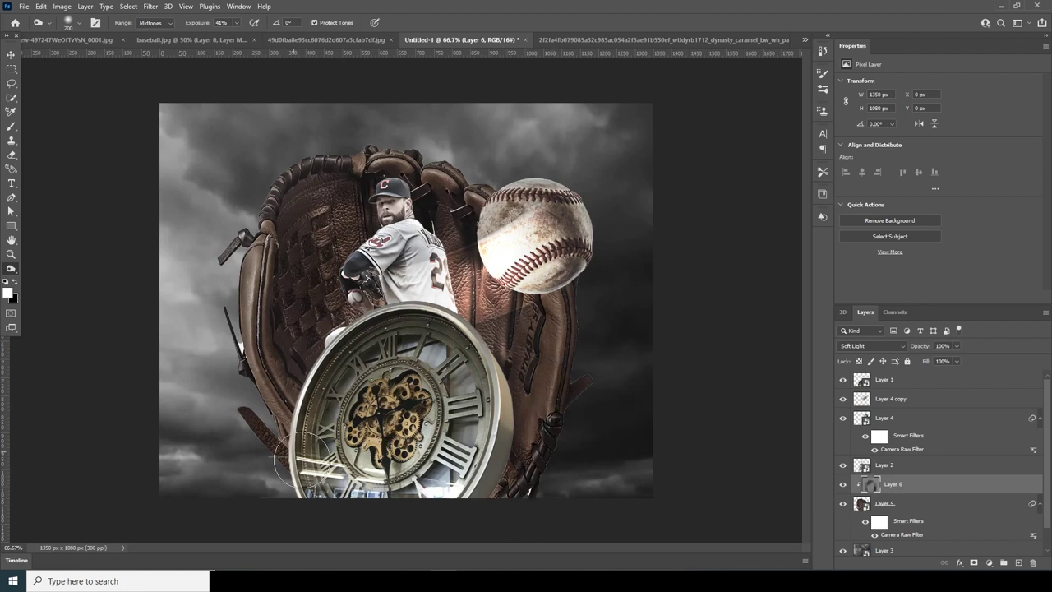
Step: Brighten the glove's left edge and the areas beside the baseball and clock with the Dodge tool, Midtones at 50% exposure, brush size 90
left_click(14, 278)
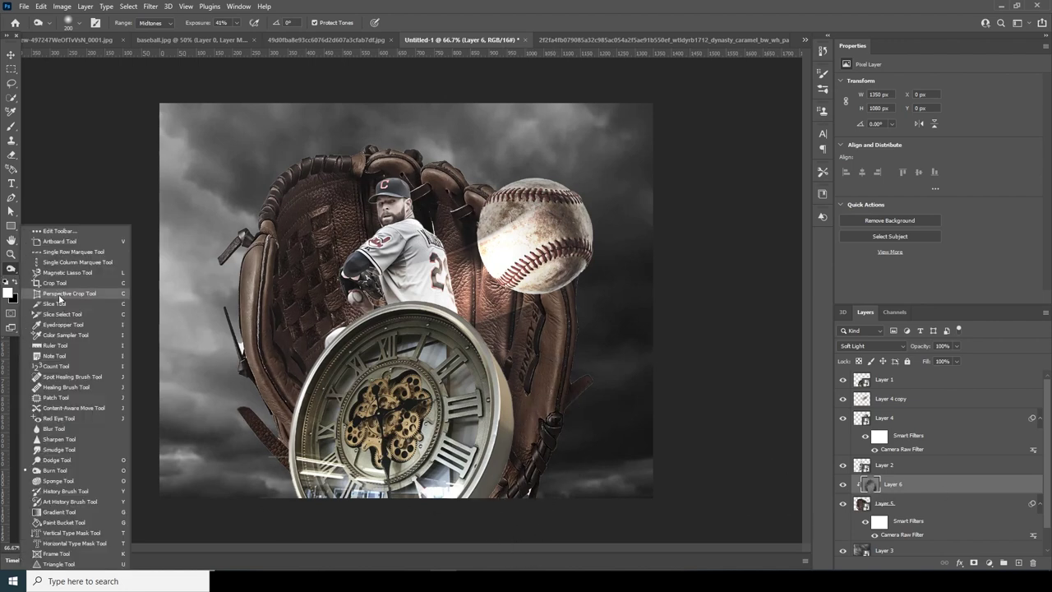
left_click(72, 459)
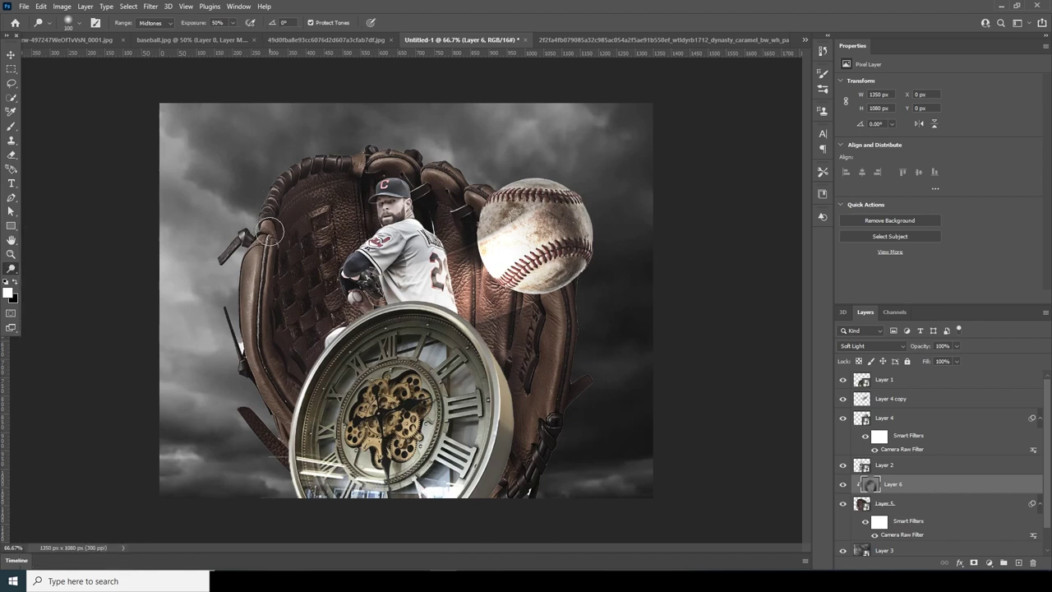
key("bracketleft")
key("bracketleft")
key("bracketleft")
key("bracketleft")
mouse_move(266, 255)
left_mouse_down()
mouse_move(258, 303)
mouse_move(272, 370)
left_mouse_up()
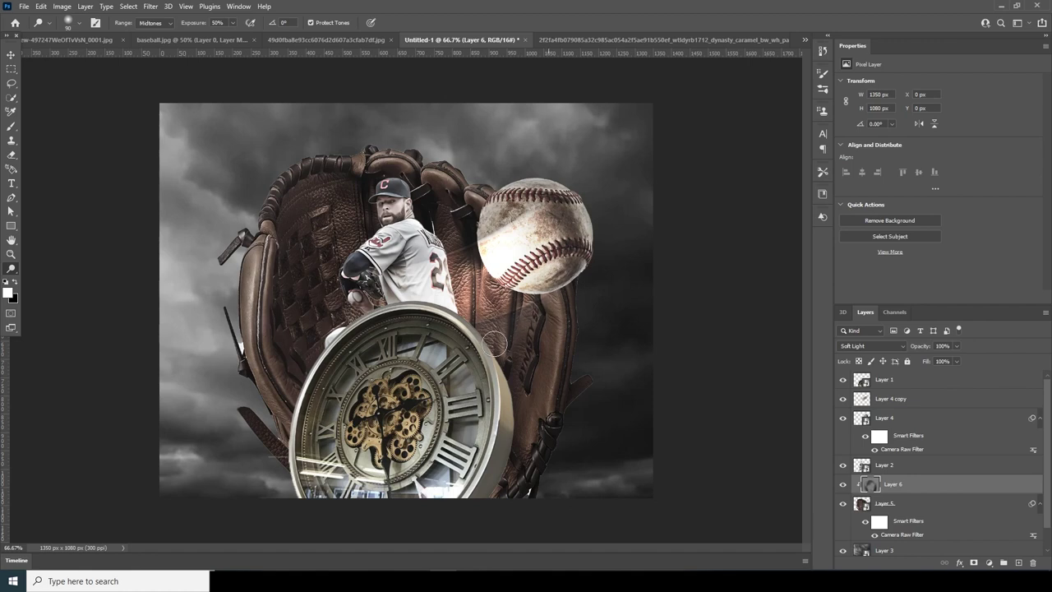
mouse_move(493, 343)
left_mouse_down()
mouse_move(541, 312)
mouse_move(509, 349)
left_mouse_up()
mouse_move(483, 242)
left_mouse_down()
mouse_move(420, 280)
mouse_move(461, 253)
mouse_move(412, 309)
left_mouse_up()
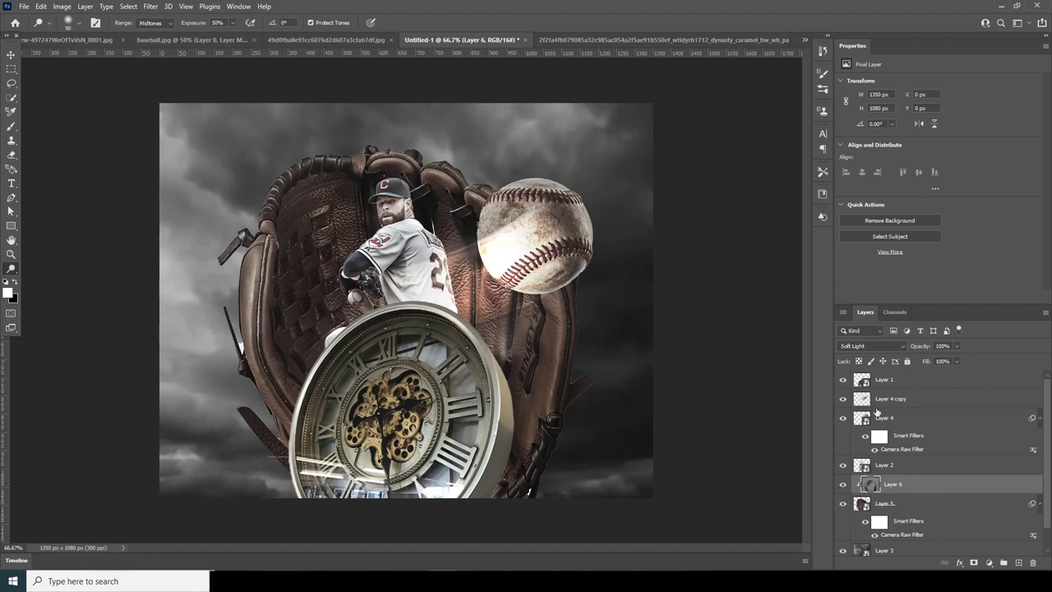
Step: Create a new layer directly above the clock and fill it with 50% Gray
left_click(867, 470)
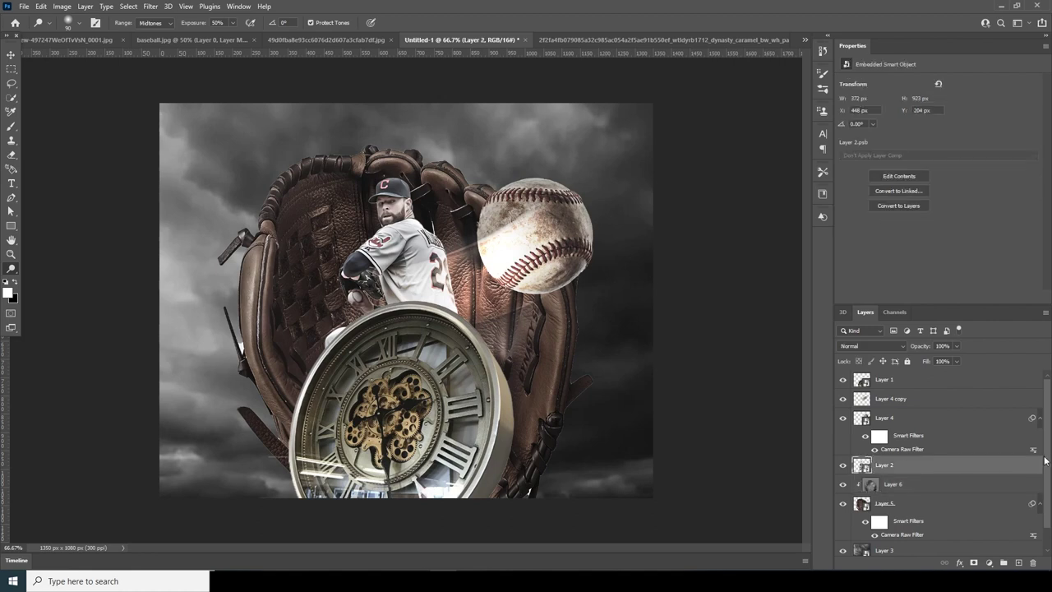
left_click(885, 379)
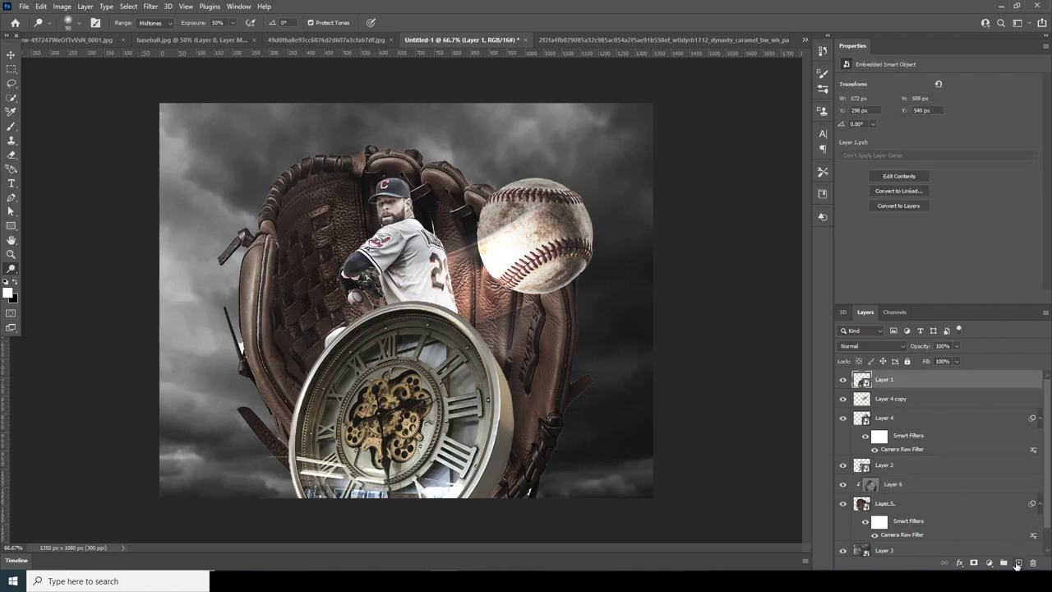
left_click(1017, 563)
left_click(41, 6)
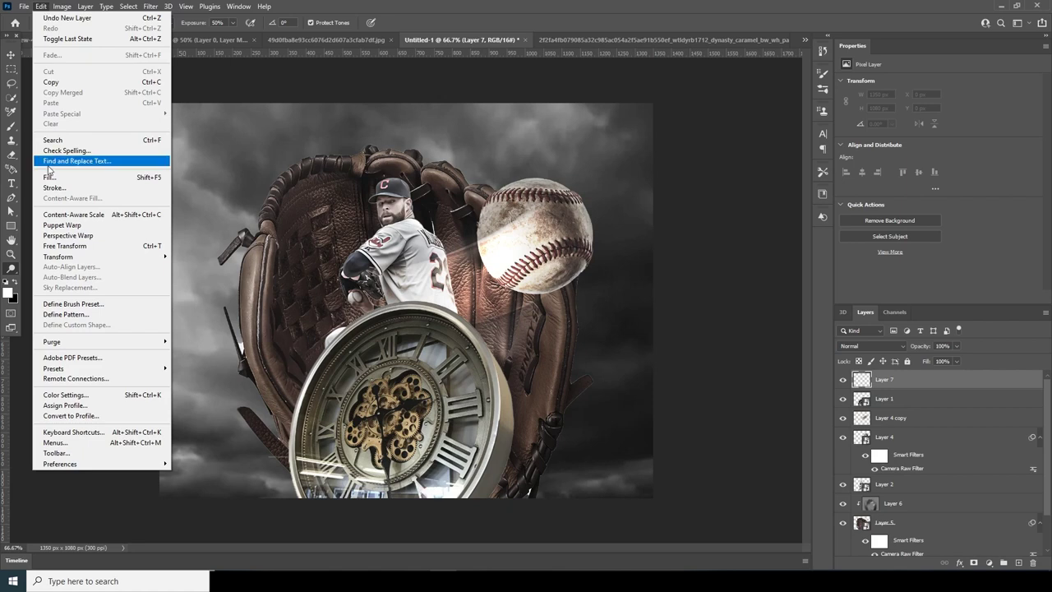
left_click(50, 175)
left_click(464, 104)
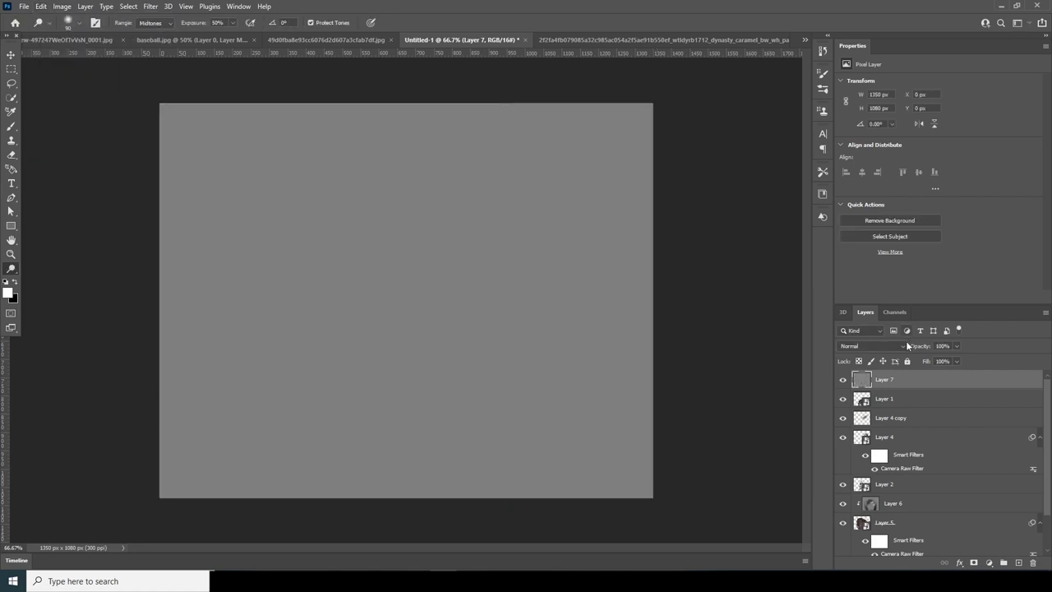
Step: Clip the gray layer to the clock and set its blend mode to Soft Light
right_click(928, 389)
left_click(836, 316)
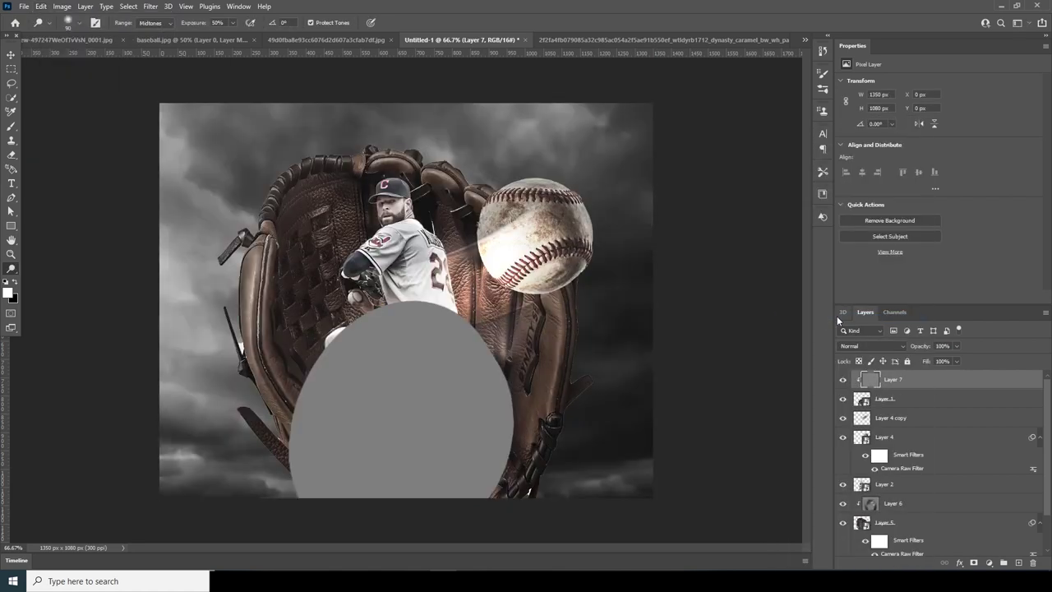
left_click(871, 345)
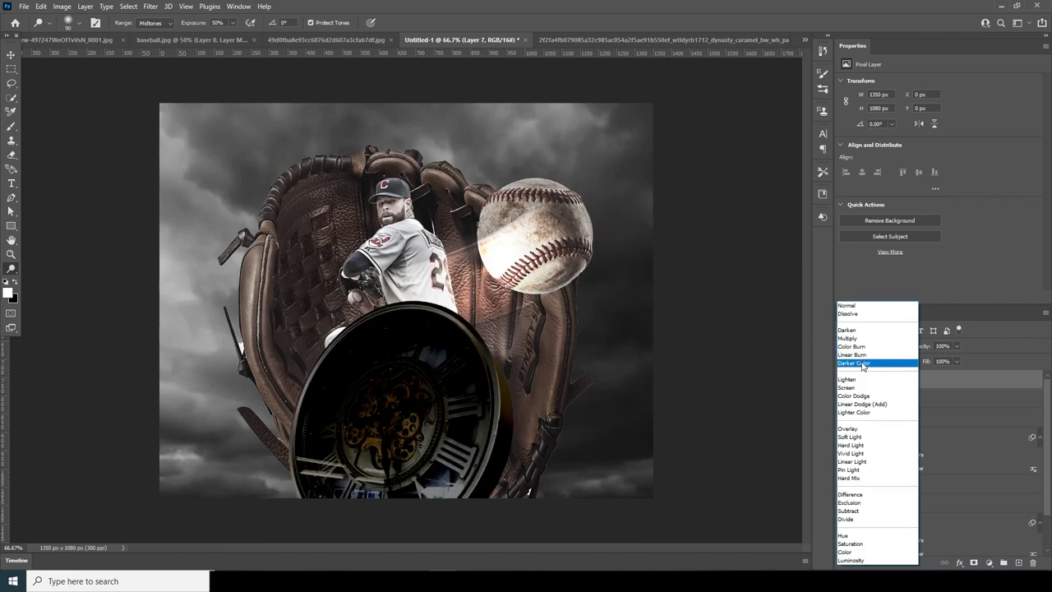
left_click(858, 436)
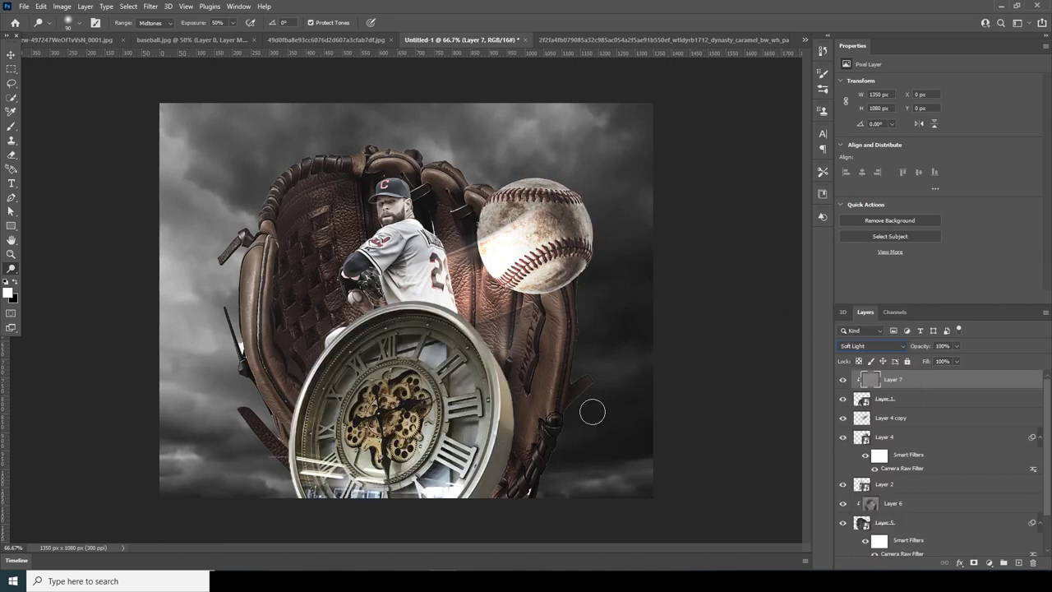
Step: Darken parts of the clock with the Burn tool, Midtones at 41% exposure, reducing the brush size from 125 to 100
left_click(11, 268)
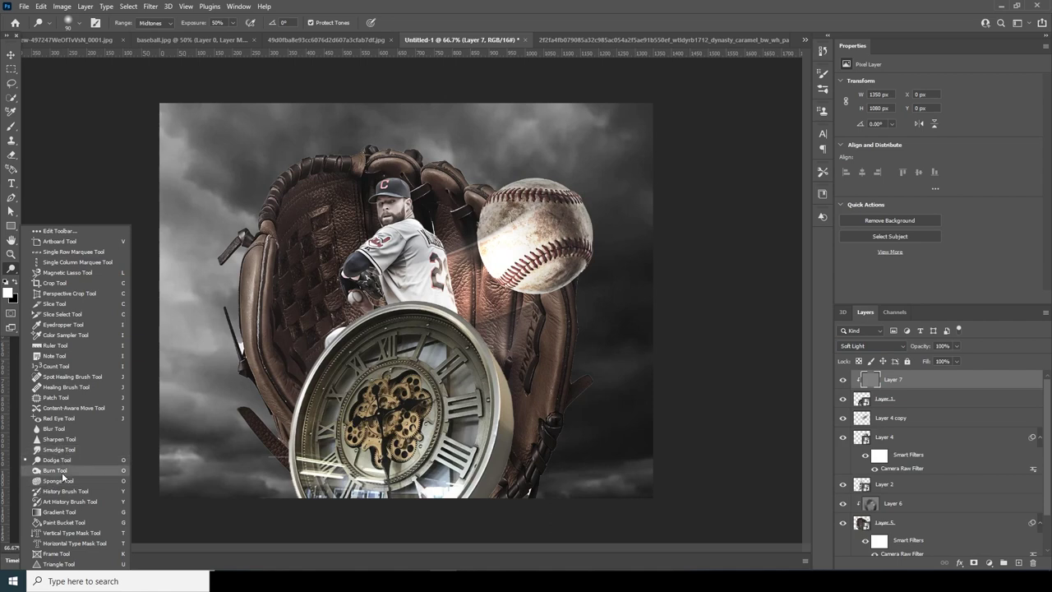
left_click(57, 470)
key("bracketleft")
key("bracketleft")
key("bracketleft")
key("bracketleft")
key("bracketleft")
key("bracketleft")
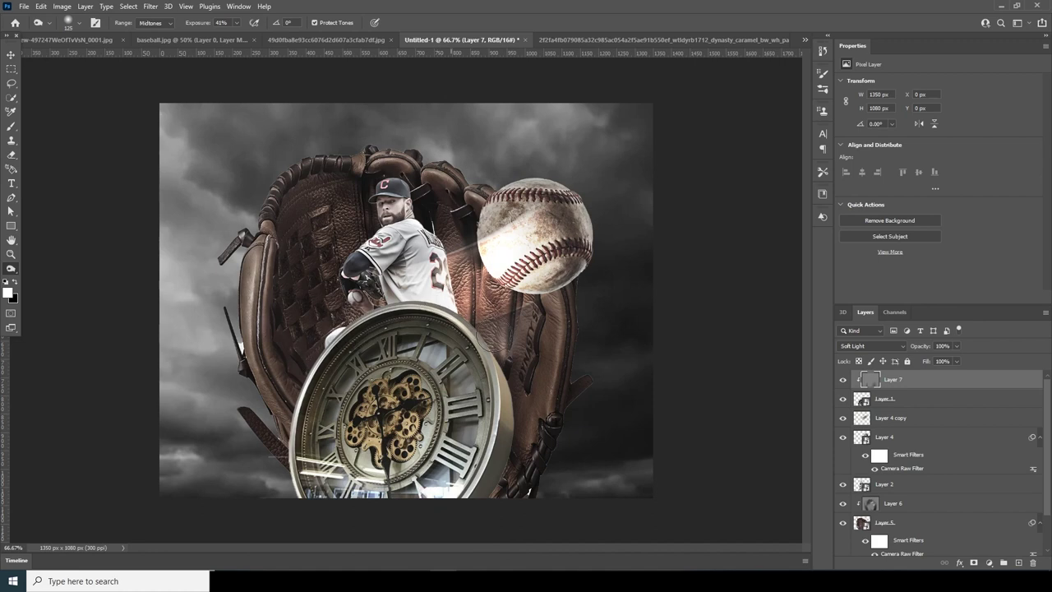
key("bracketleft")
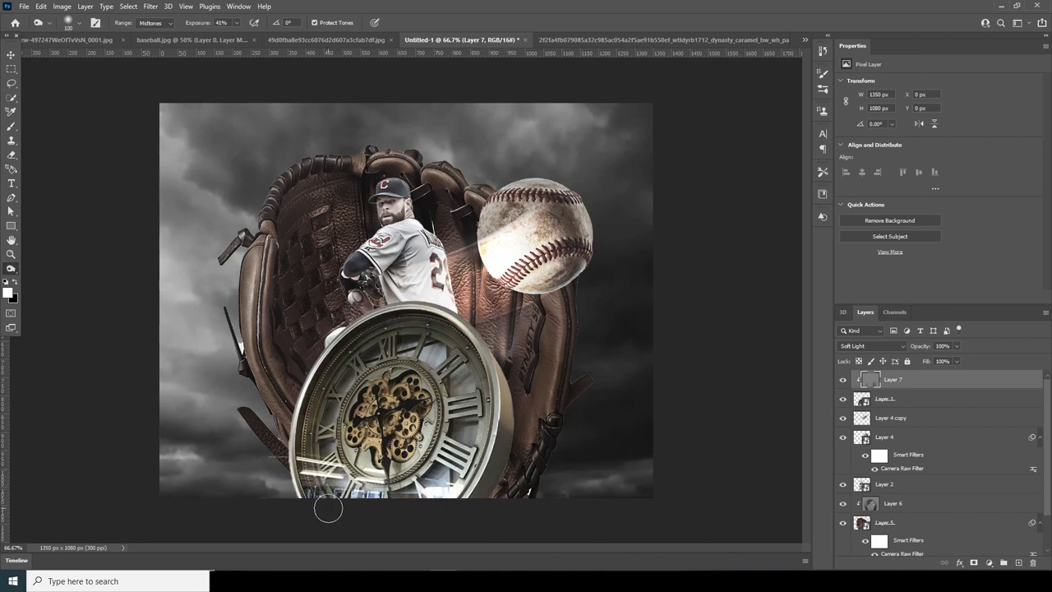
Step: Brighten the clock's rim and highlights with the Dodge tool, Midtones at 50% exposure, brush size 100
left_click(10, 268)
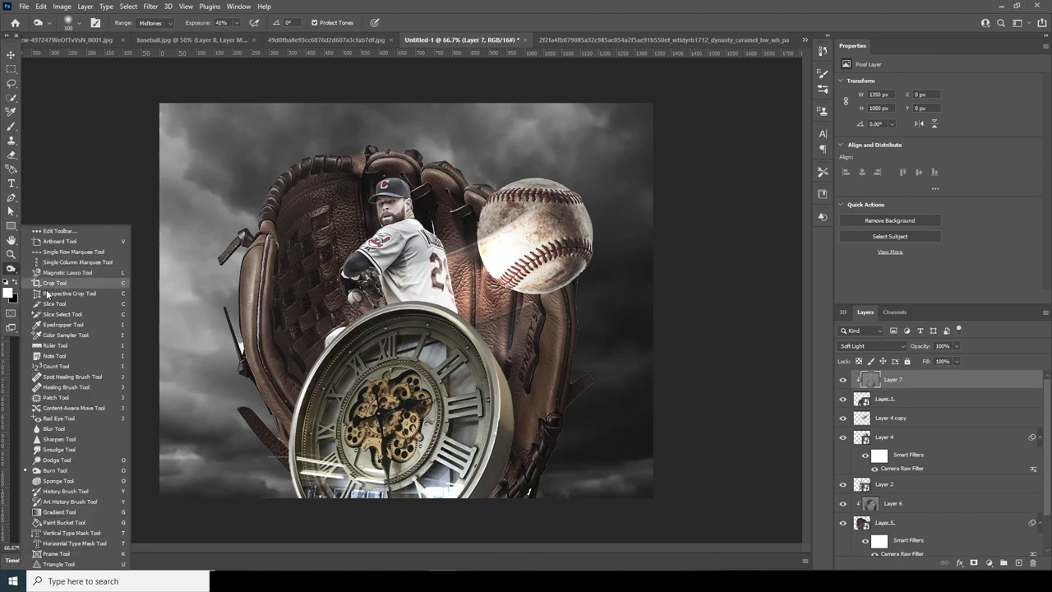
left_click(56, 459)
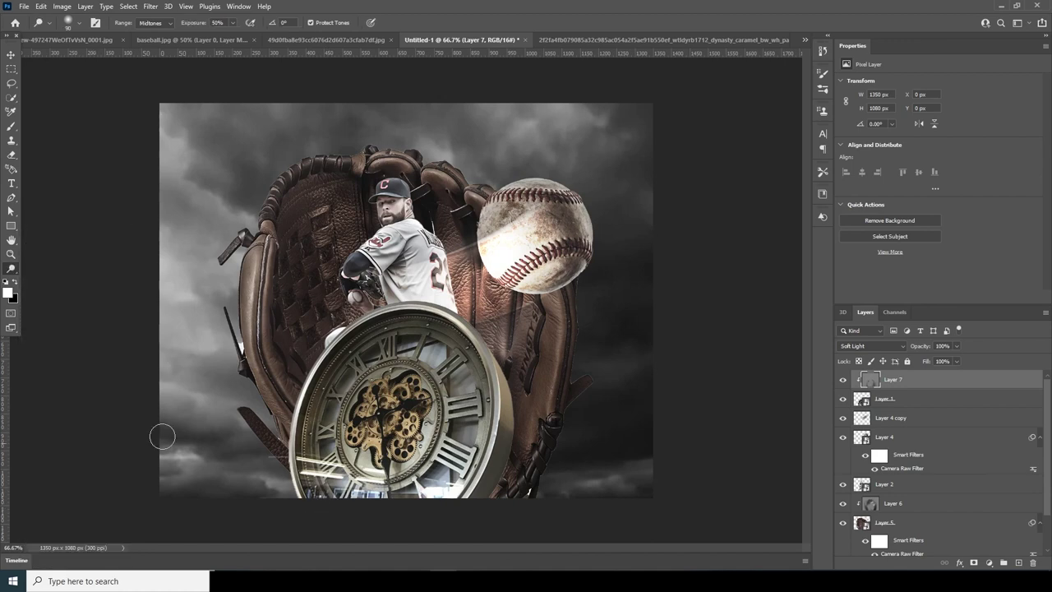
key("bracketleft")
key("bracketleft")
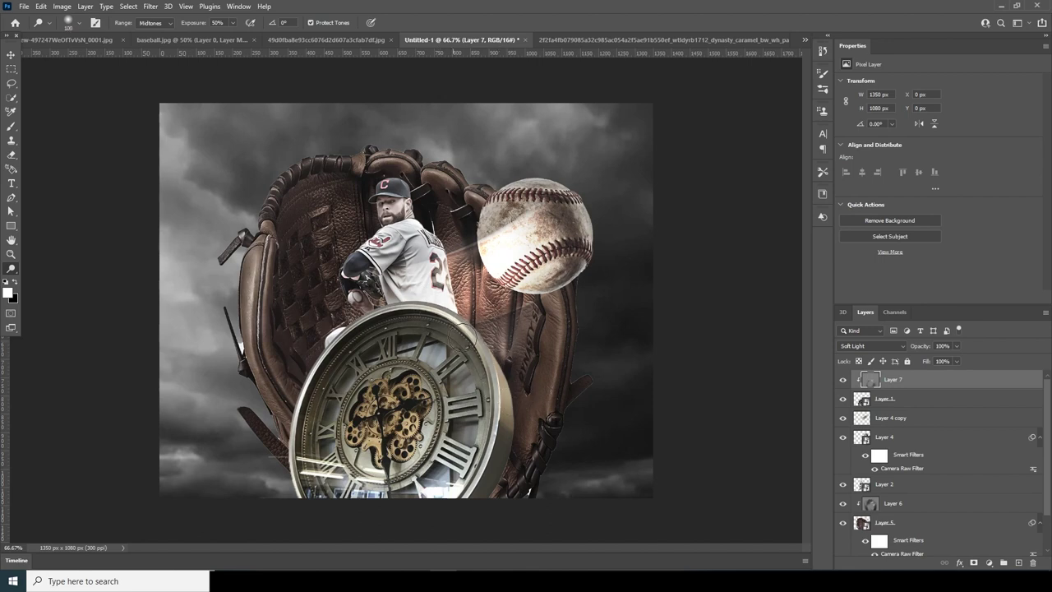
Step: Create a new layer directly above the baseball and clip it to the baseball
scroll(1048, 477, "down", 2)
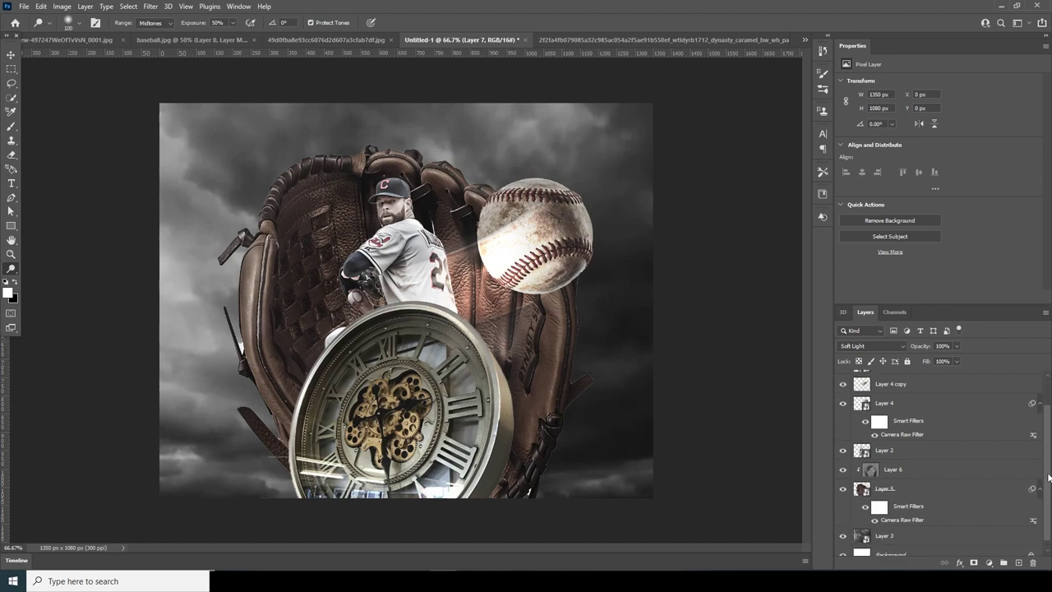
left_click_drag(1049, 477, 1051, 438)
left_click(888, 429)
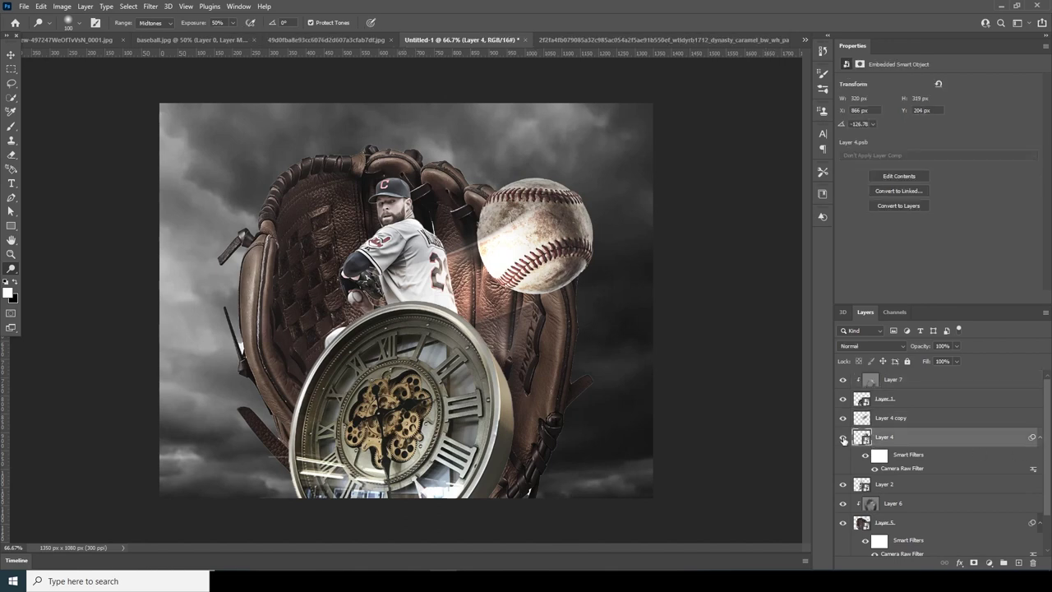
left_click(1020, 562)
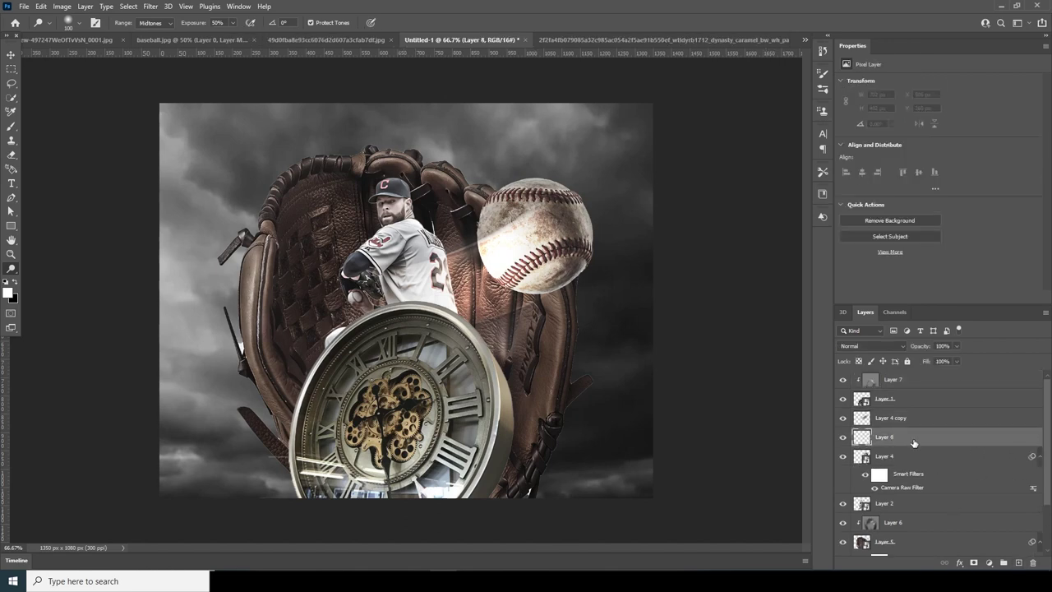
right_click(913, 443)
left_click(807, 320)
Step: Fill the baseball's clipped layer with 50% Gray and set its blend mode to Soft Light
left_click(42, 6)
left_click(71, 177)
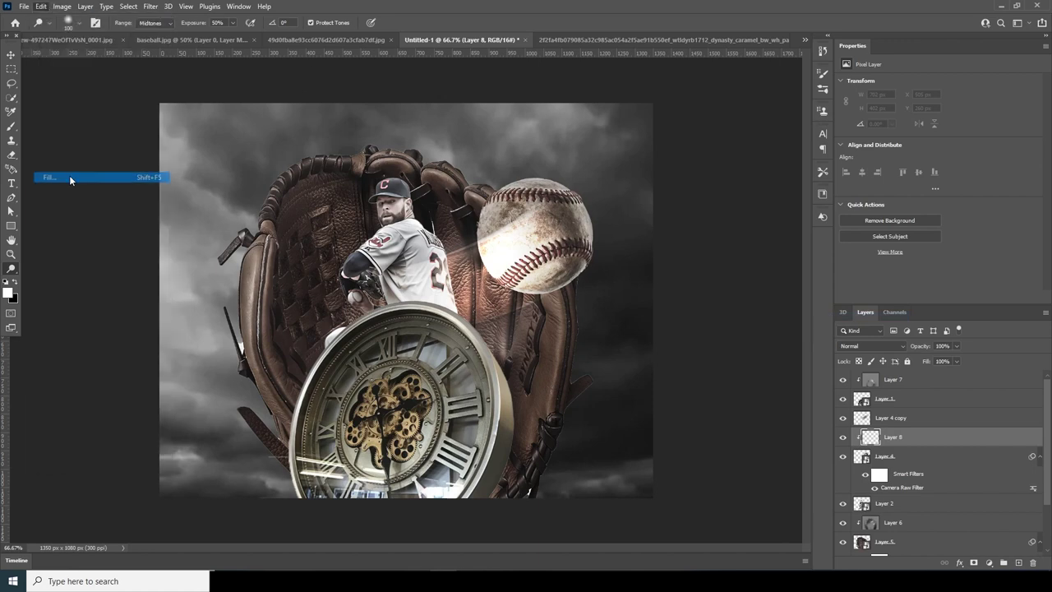
left_click(464, 104)
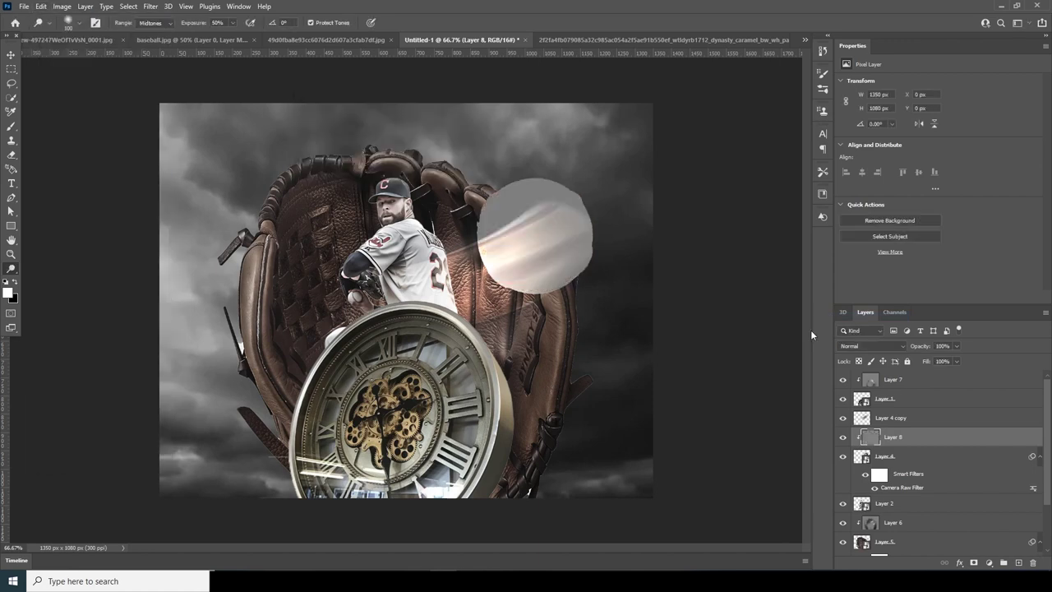
left_click(871, 345)
left_click(862, 434)
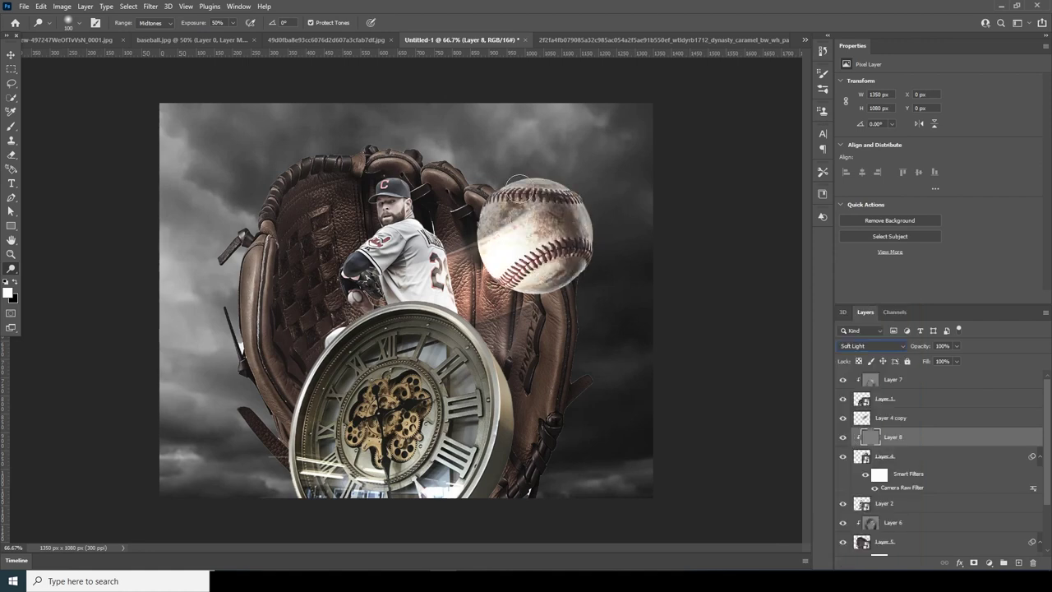
Step: Darken the baseball's outer edges with the Burn tool, Midtones at 41% exposure, brush size 200
right_click(15, 273)
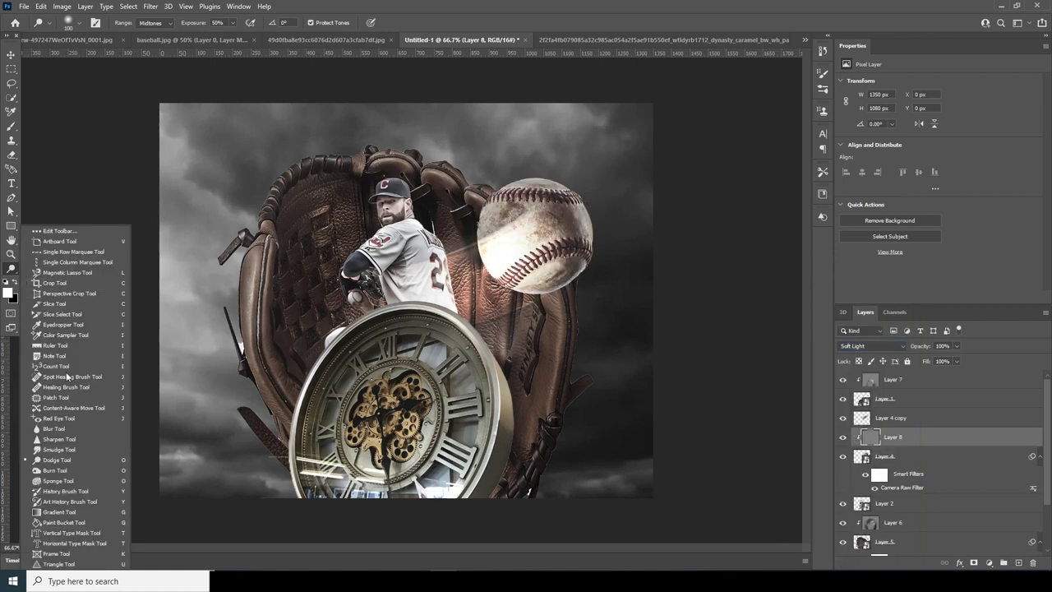
left_click(66, 470)
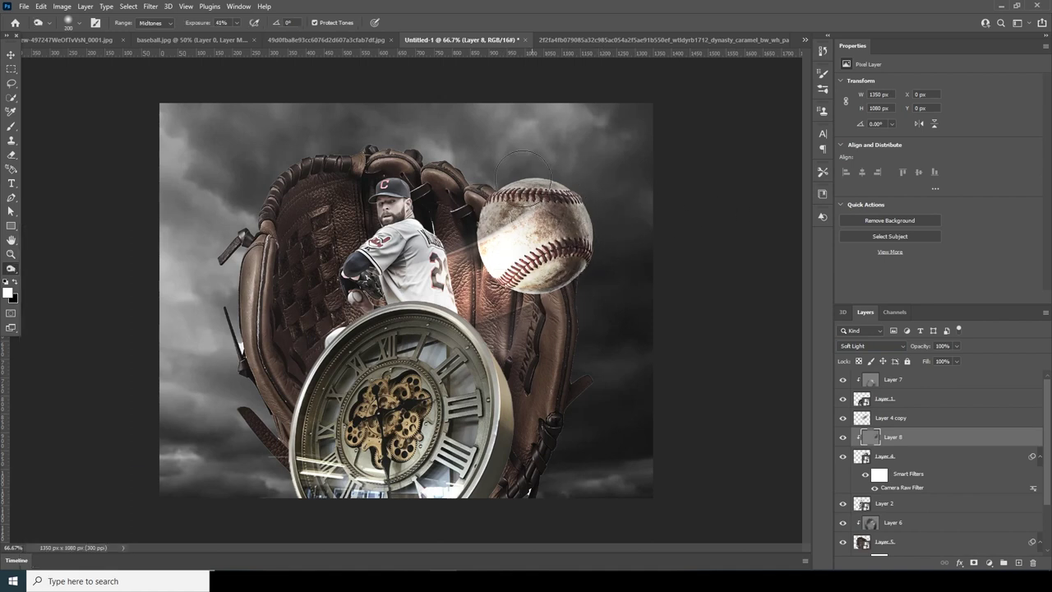
left_click_drag(503, 192, 462, 238)
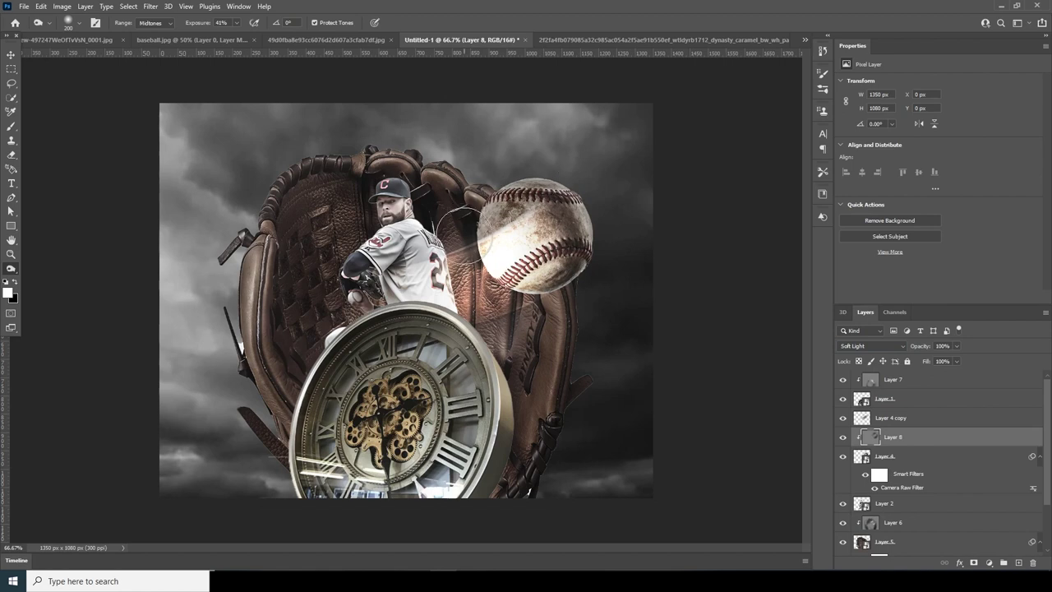
Step: Brighten the middle of the baseball with the Dodge tool, Midtones at 50% exposure, brush size 200
left_click(20, 278)
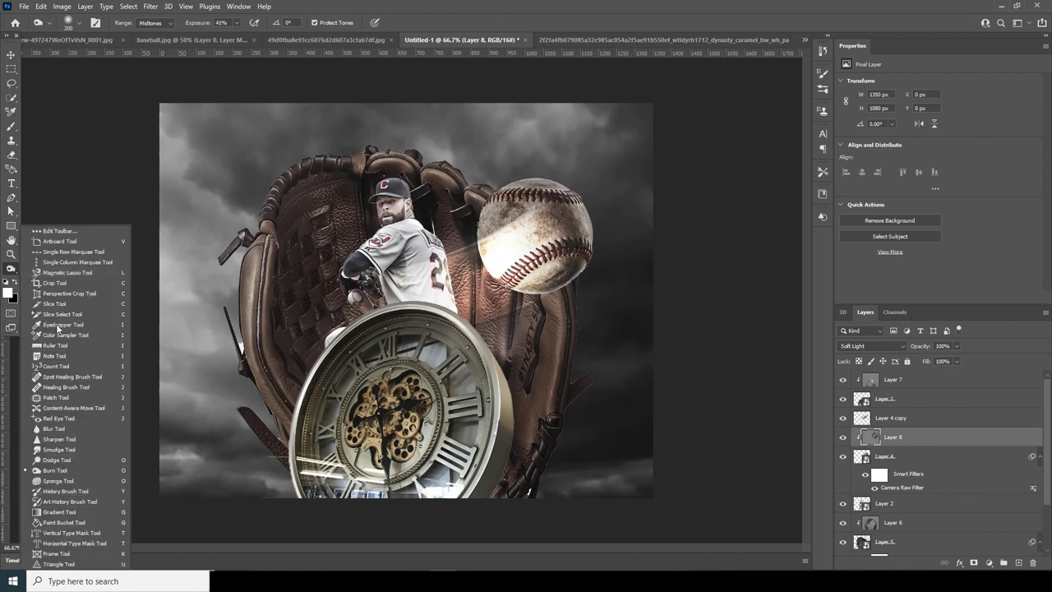
left_click(56, 461)
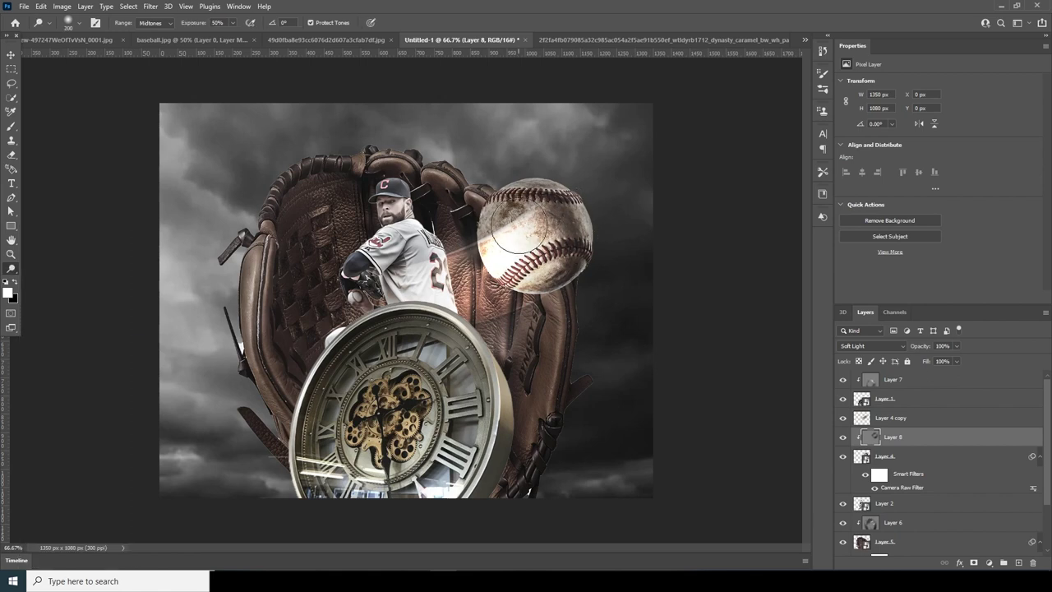
mouse_move(519, 223)
left_mouse_down()
mouse_move(507, 197)
mouse_move(543, 205)
mouse_move(546, 240)
mouse_move(520, 225)
left_mouse_up()
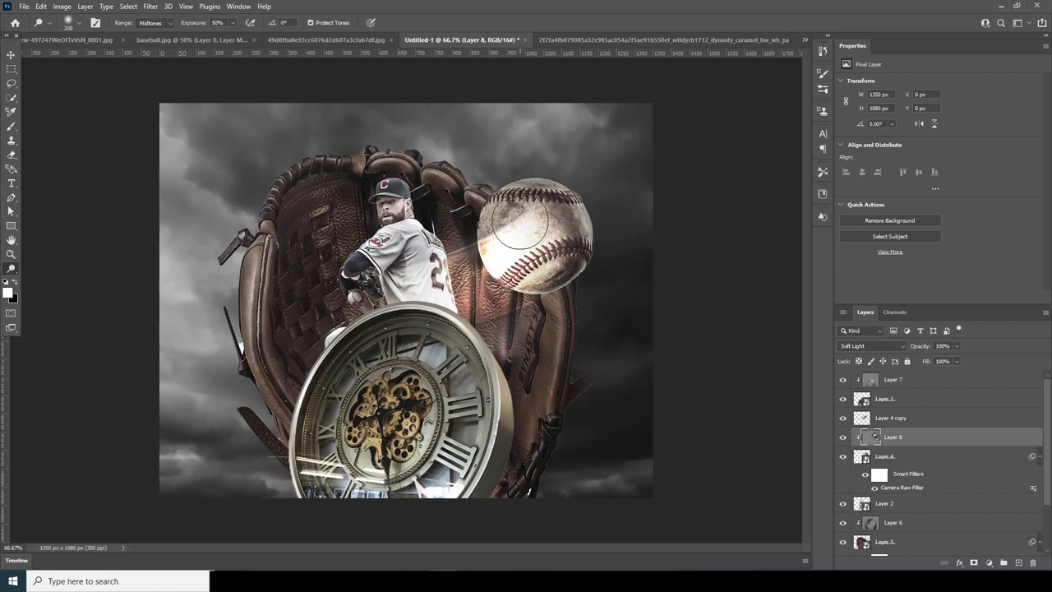
Step: Create a new layer directly above the cloudy sky, behind the glove
left_click(900, 383)
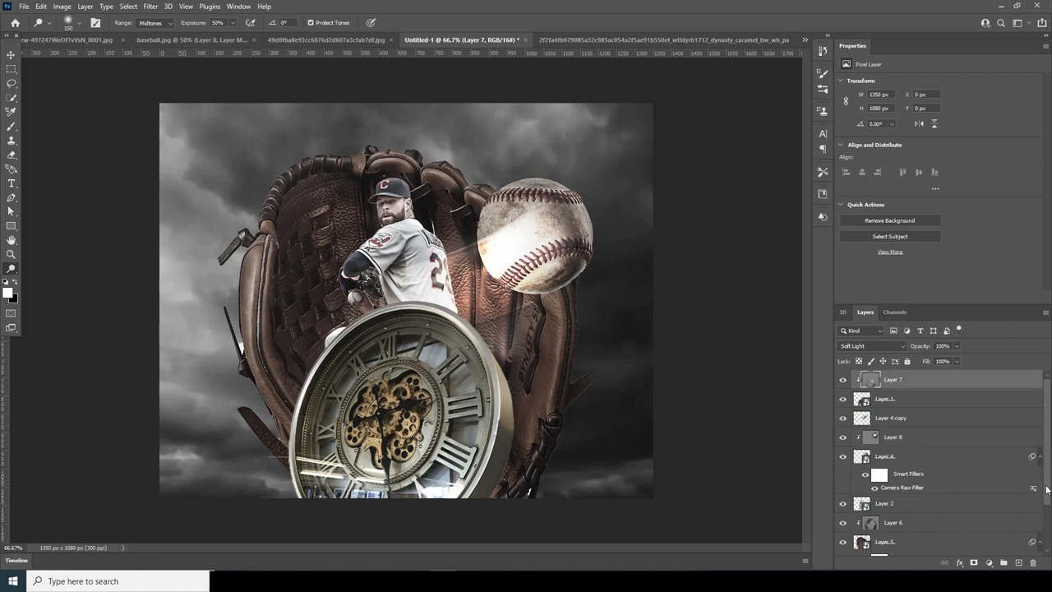
left_click_drag(1046, 489, 1034, 549)
left_click(864, 527)
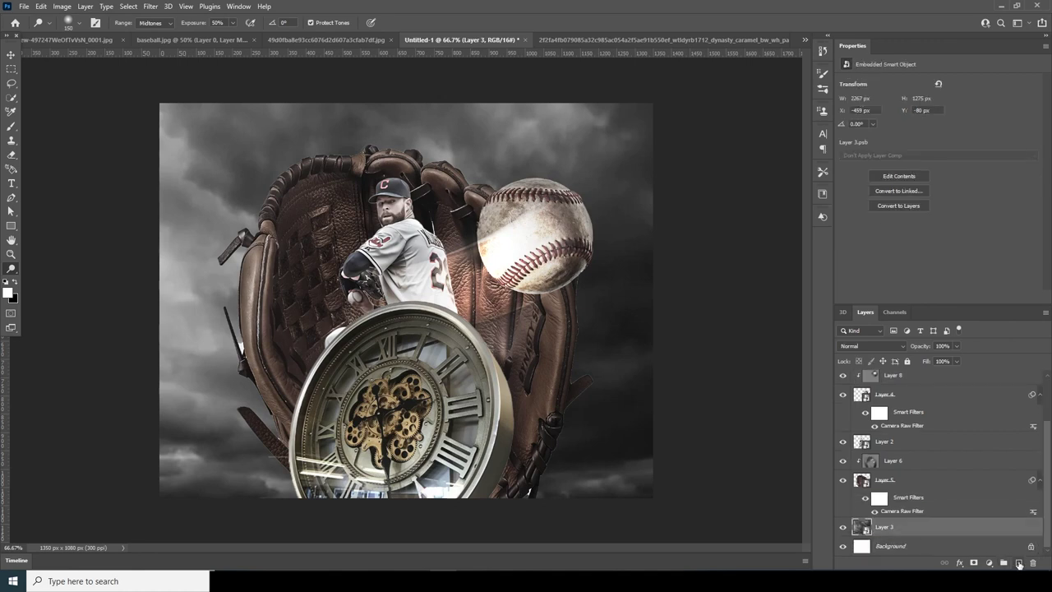
left_click(1018, 563)
Step: Paint white powder over the lower and left parts of the sky with the Powder Explosion001 brush at 1875 px
key("b")
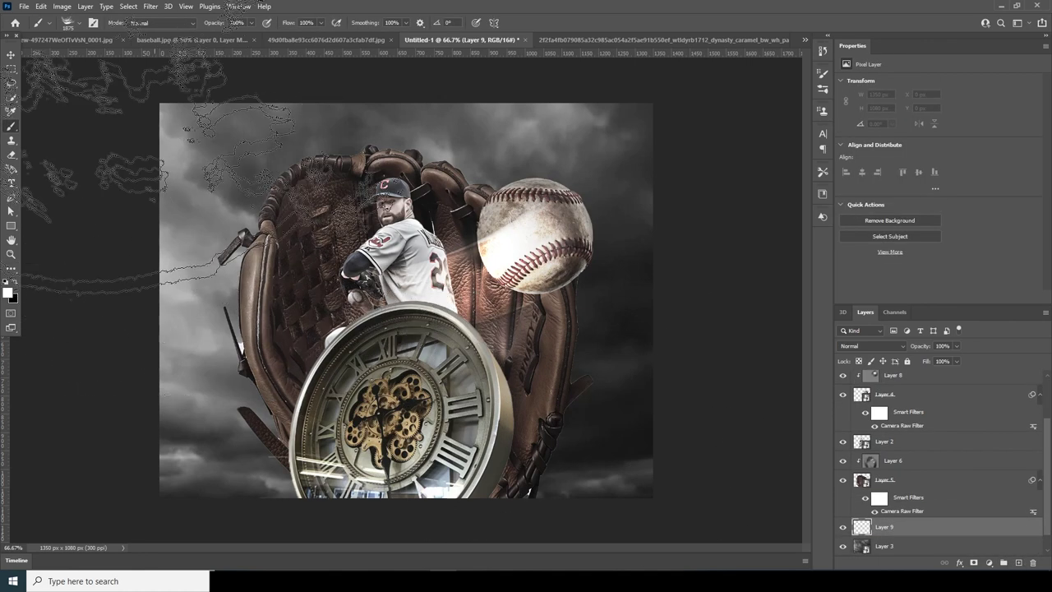
left_click(75, 23)
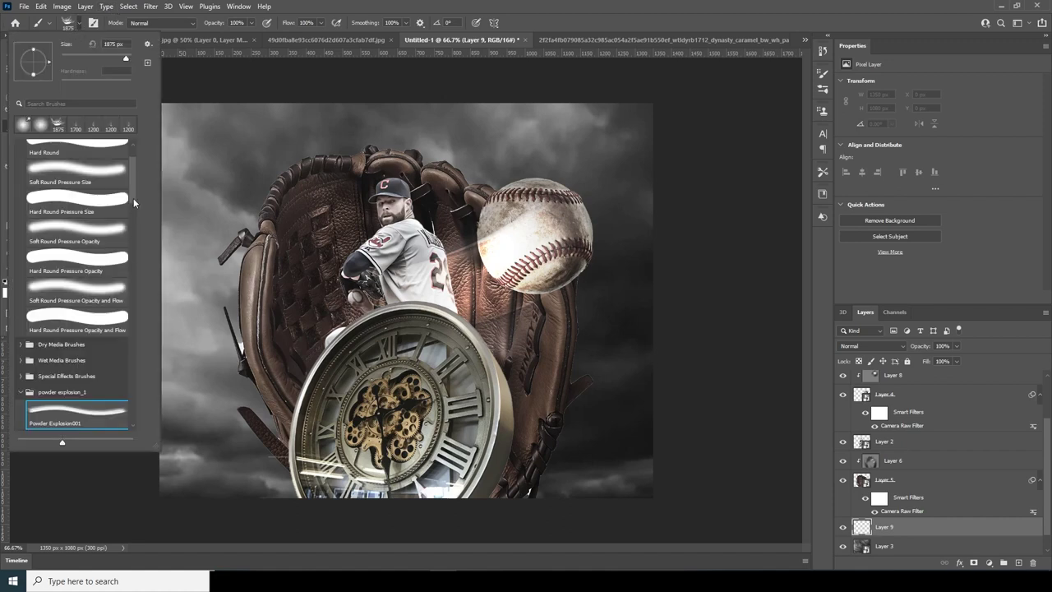
scroll(134, 204, "down", 5)
scroll(136, 217, "up", 2)
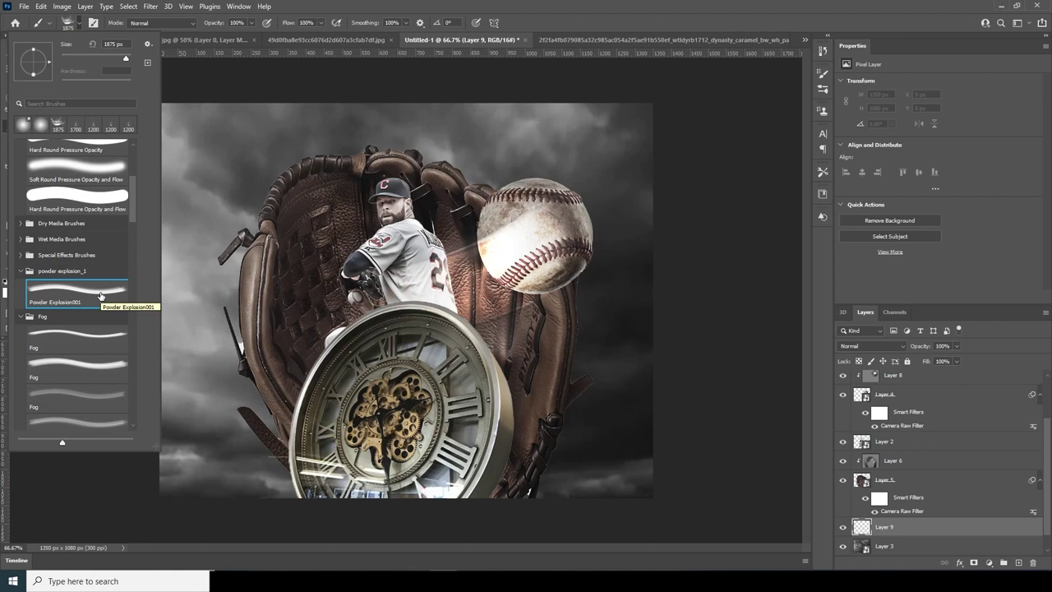
left_click(907, 528)
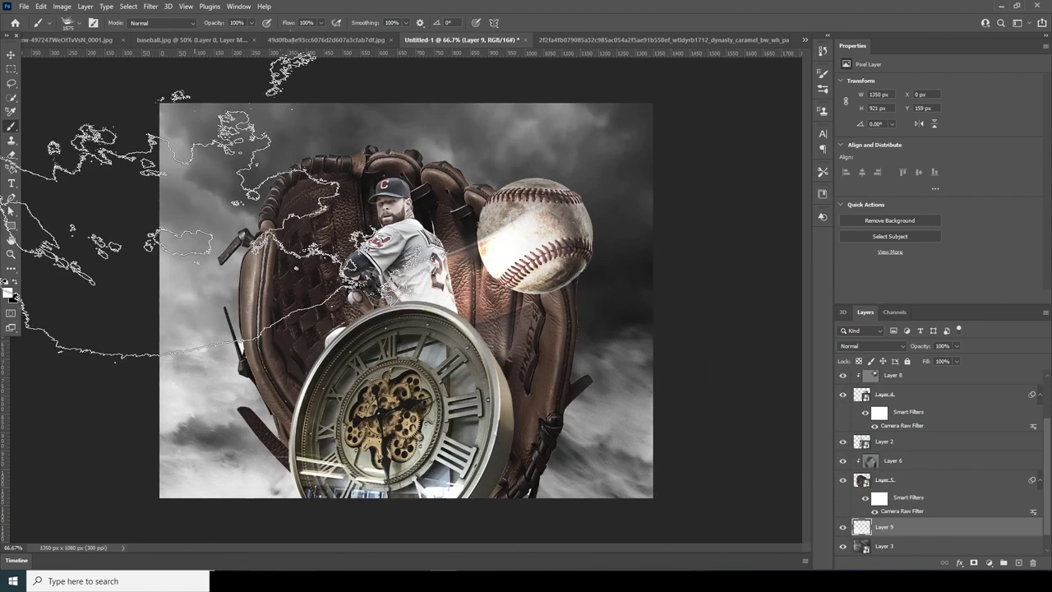
left_click(225, 201)
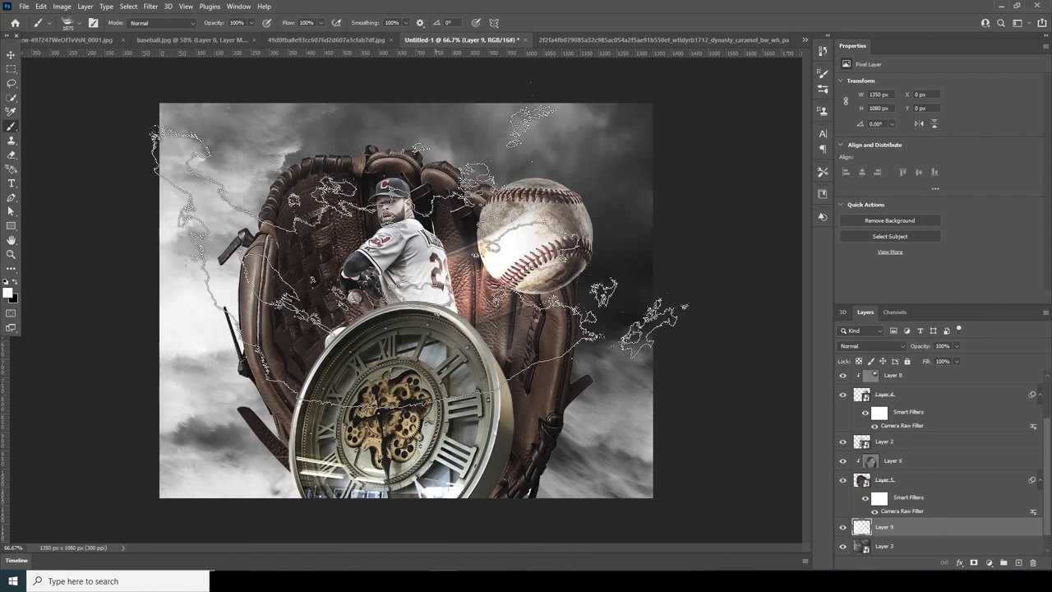
Step: Reduce the powder brush to 1300 px and stamp more white powder across the sky above the glove and baseball
key("bracketleft")
key("bracketleft")
key("bracketleft")
key("bracketleft")
key("bracketleft")
key("bracketleft")
left_click(553, 188)
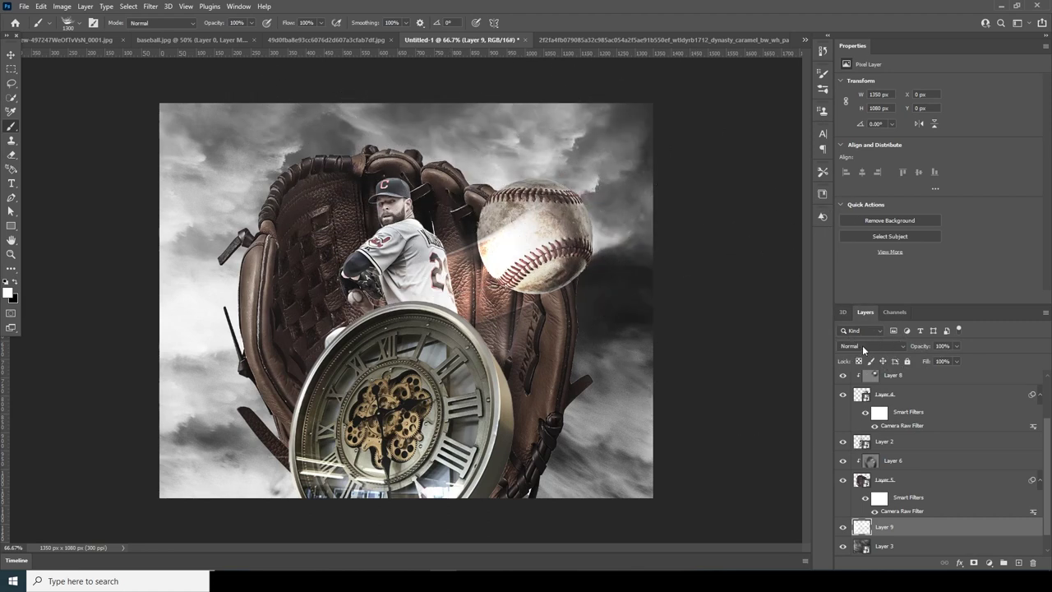
Step: Add a new layer at the top of the stack and stamp white powder over the glove's left side and the baseball
left_click_drag(1047, 444, 1047, 390)
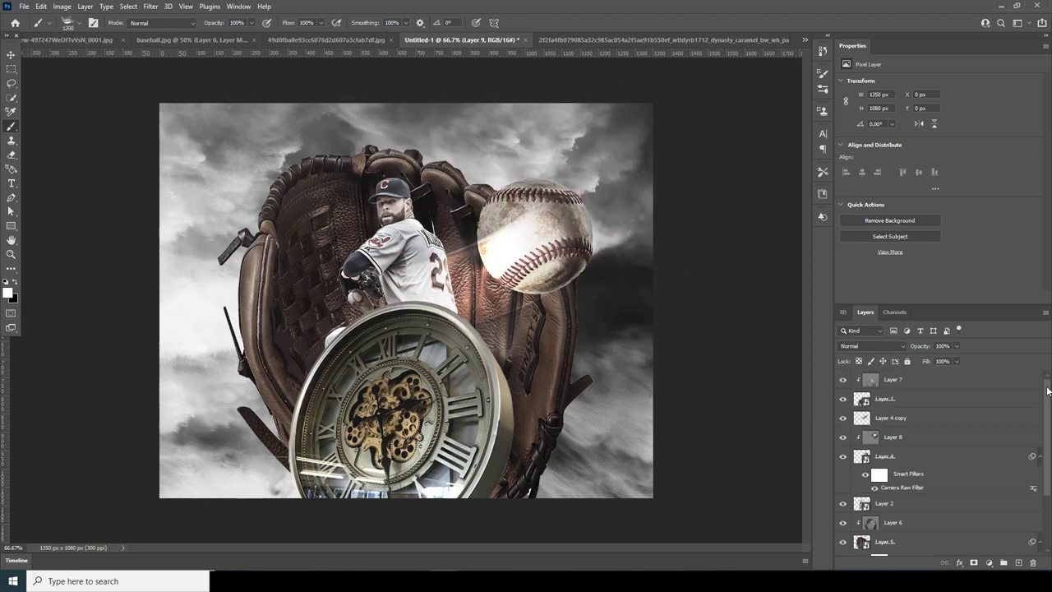
left_click(896, 379)
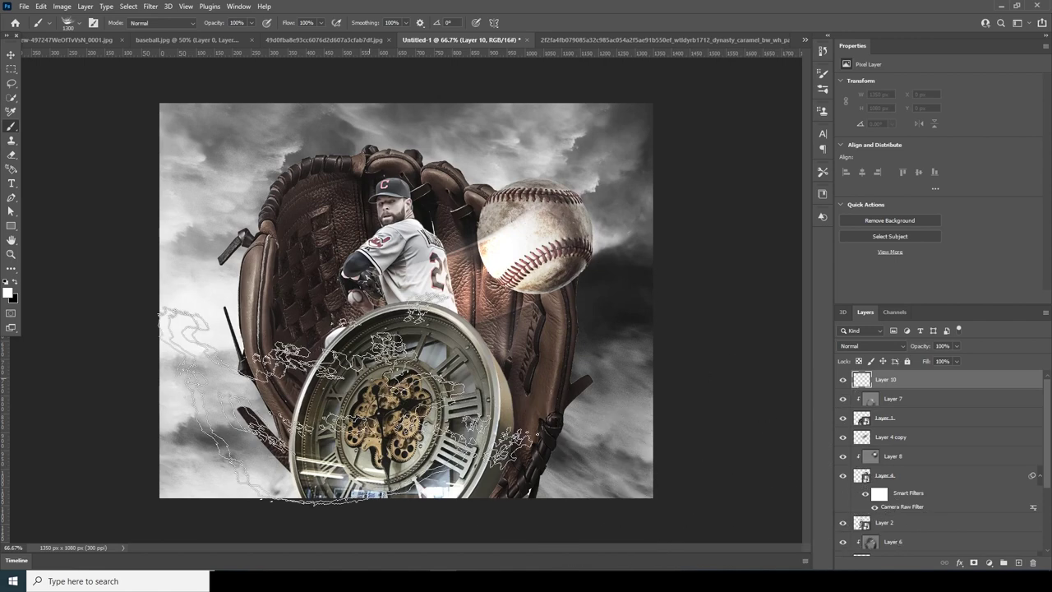
key("]")
key("]")
key("]")
left_click(156, 254)
key("bracketleft")
key("bracketleft")
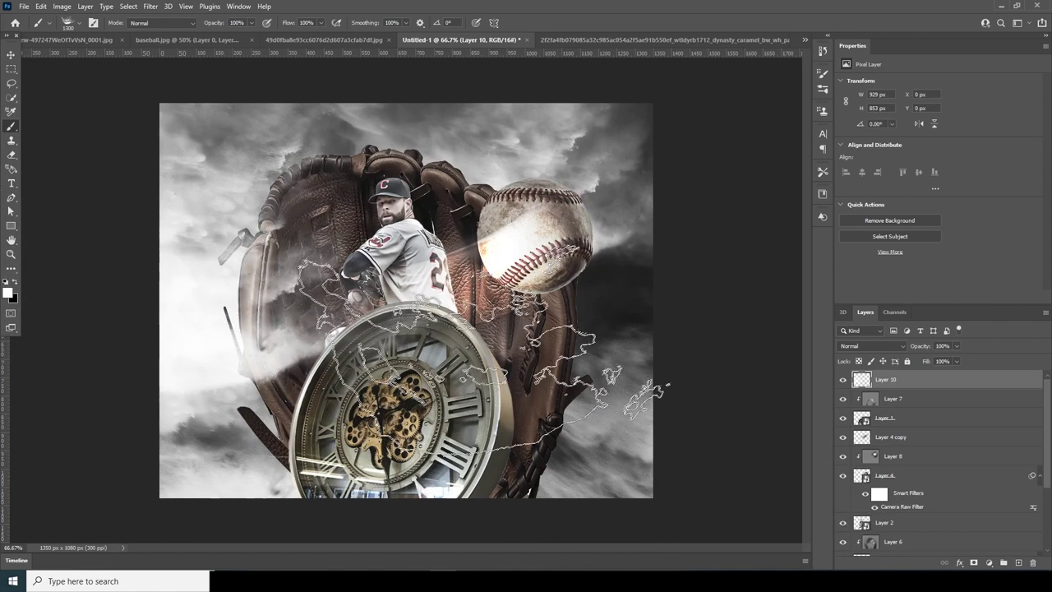
left_click(573, 181)
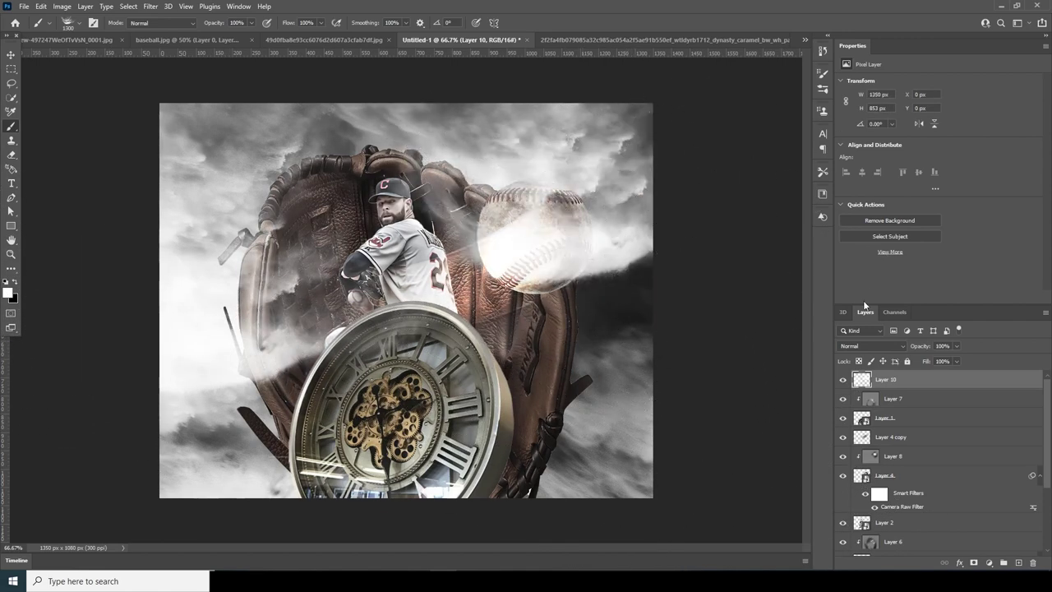
Step: Stamp more powder over the clock and the lower right of the poster at 1200 px, and lower this layer's opacity to 57%
key("bracketleft")
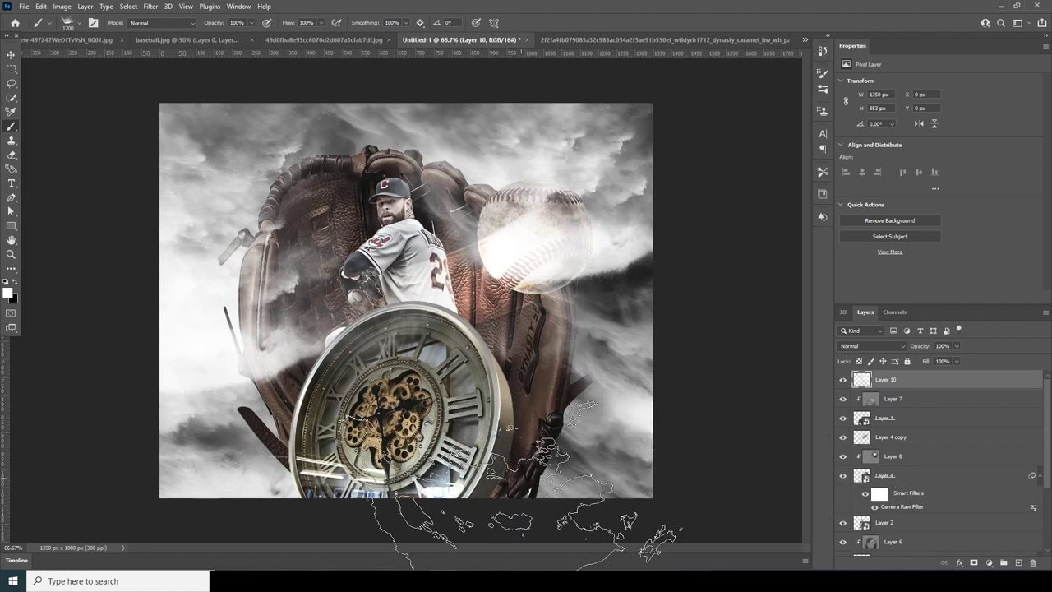
left_click(493, 477)
left_click(575, 419)
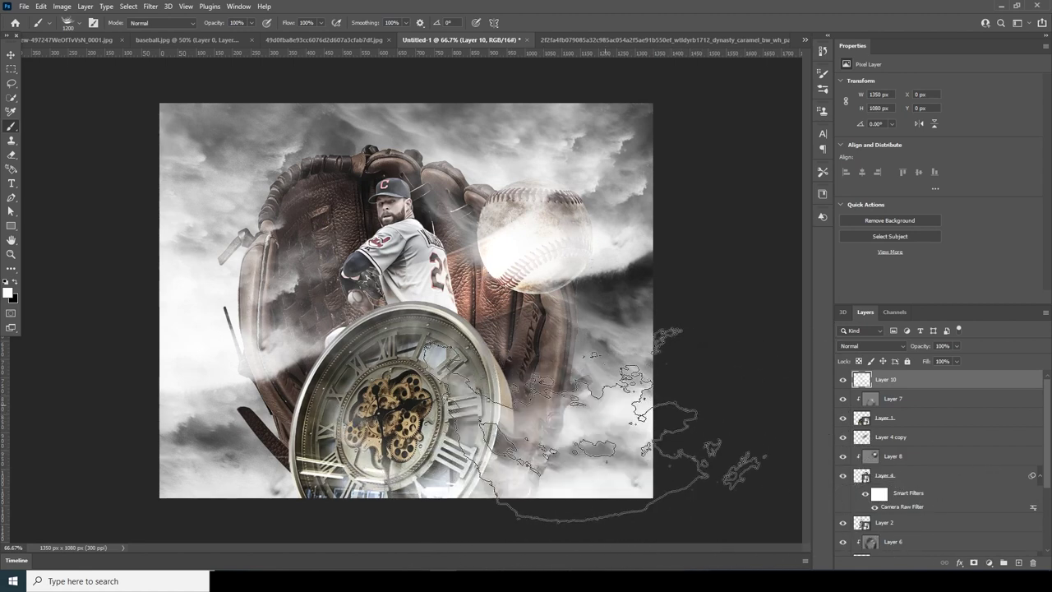
left_click(955, 346)
left_click_drag(958, 359, 935, 359)
Step: Select the clock's layer and add a layer mask to it
left_click(14, 55)
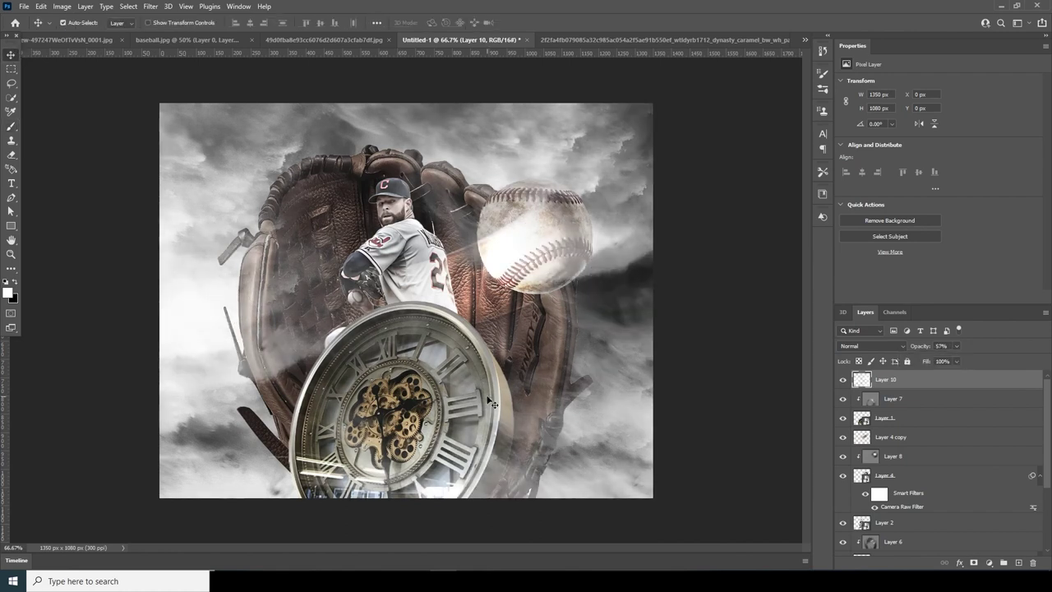
right_click(477, 422)
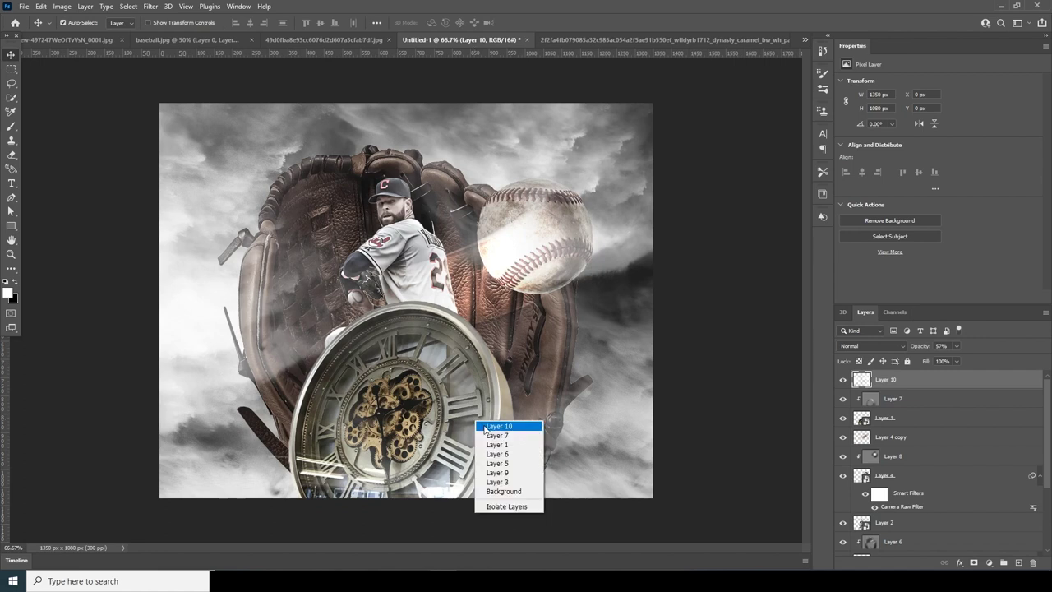
left_click(486, 427)
left_click(861, 421)
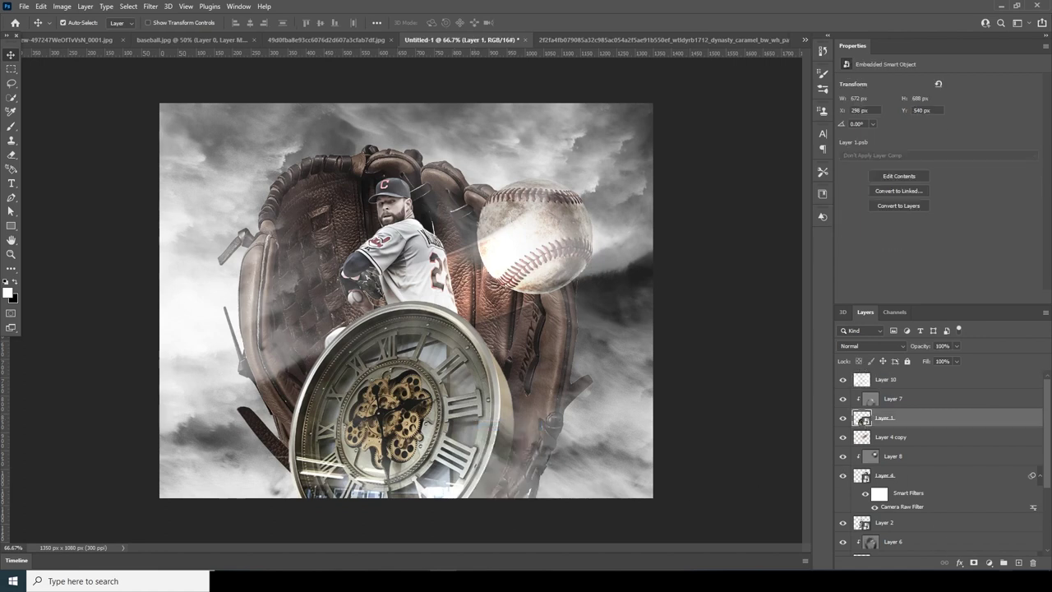
left_click(974, 562)
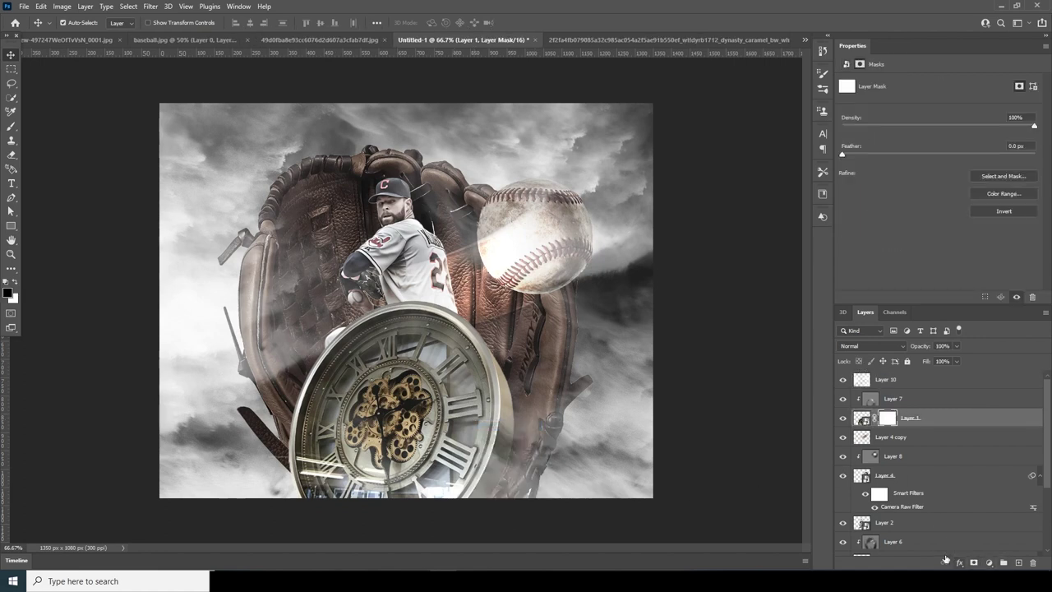
Step: Choose the 002_Explosion brush from the Explosion_Brushes set for painting on the clock's layer mask
key("b")
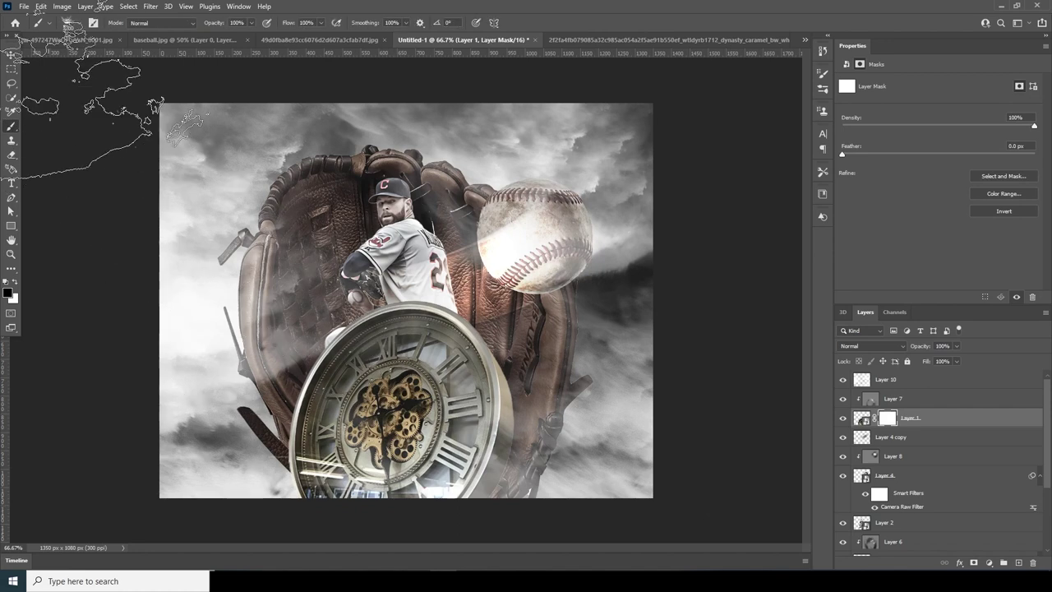
left_click(80, 23)
left_click_drag(130, 211, 136, 362)
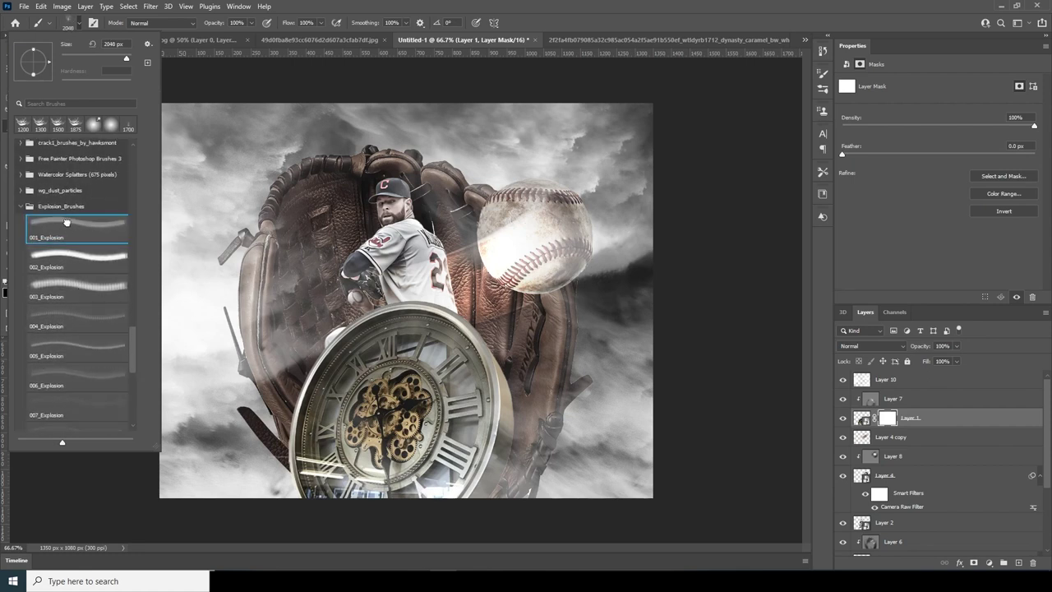
left_click(80, 258)
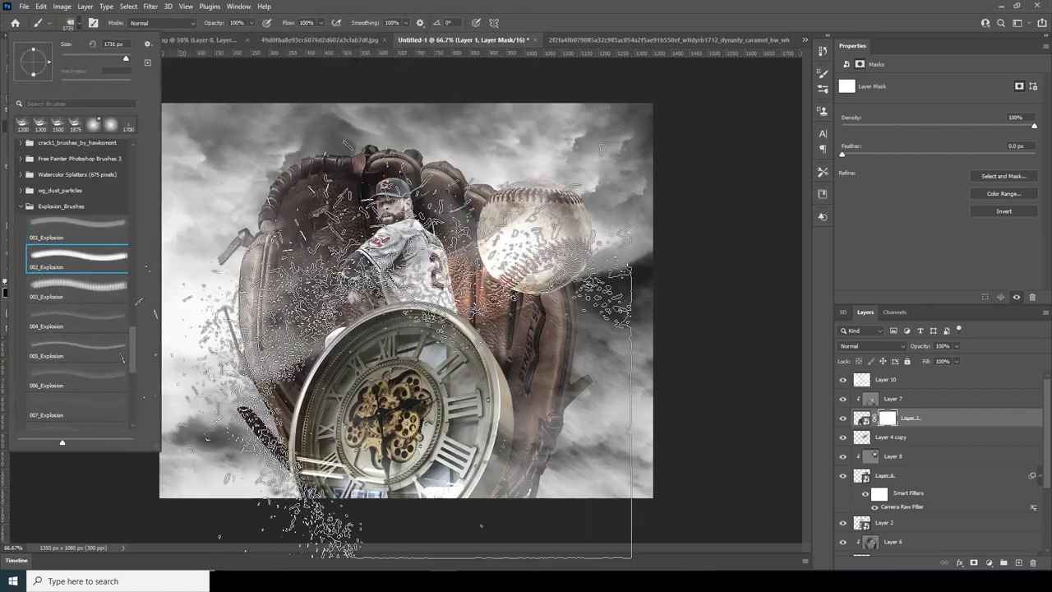
left_click(890, 420)
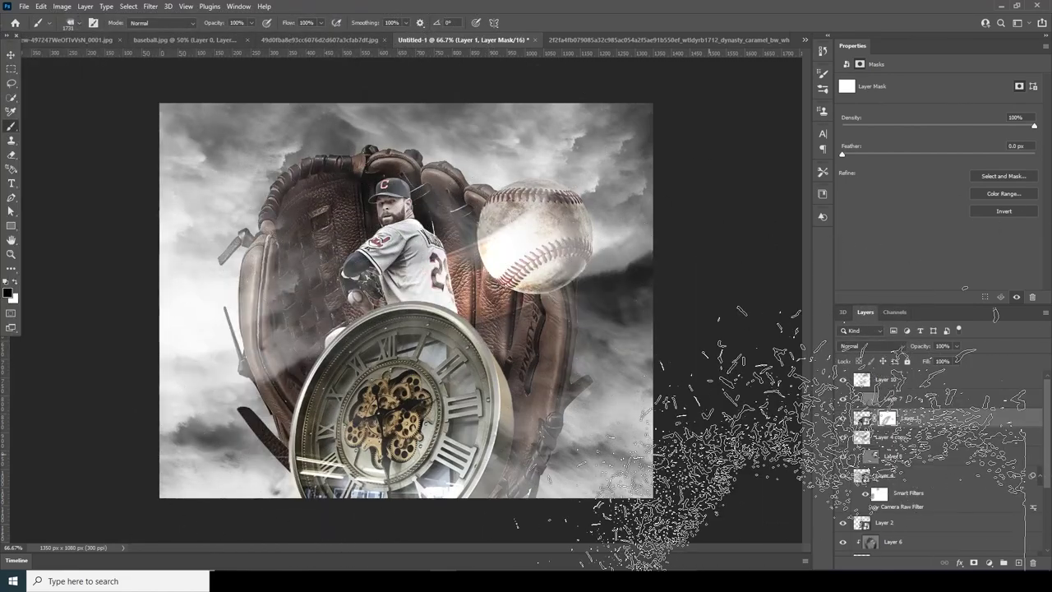
Step: Break up the clock's lower right edge by stamping black on its mask with the explosion brush at sizes up to 600 px
key("[")
key("[")
key("[")
key("[")
key("[")
key("[")
key("[")
key("[")
key("[")
key("[")
key("[")
key("[")
key("[")
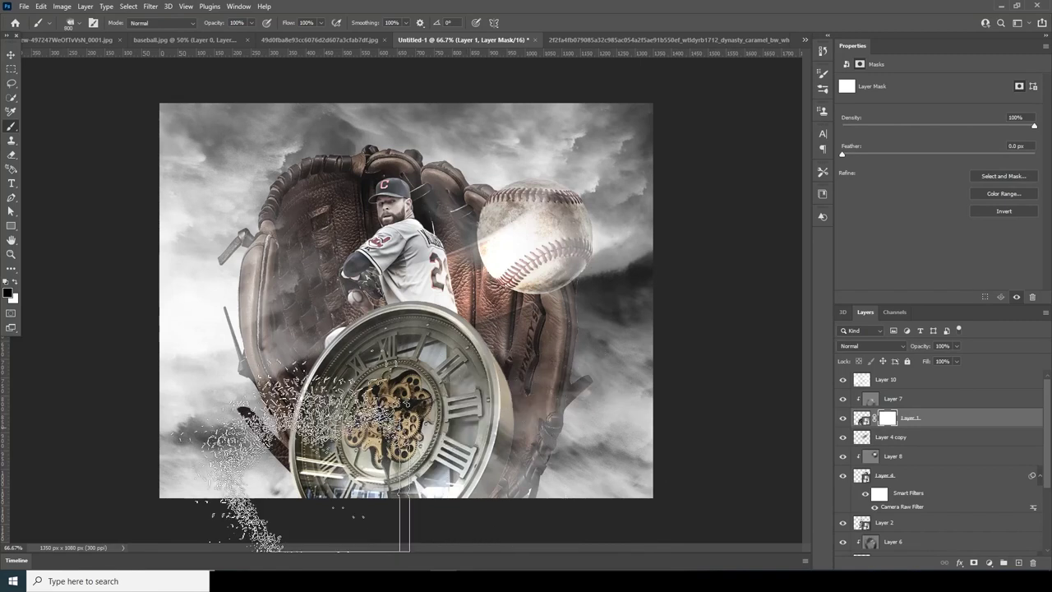
key("bracketleft")
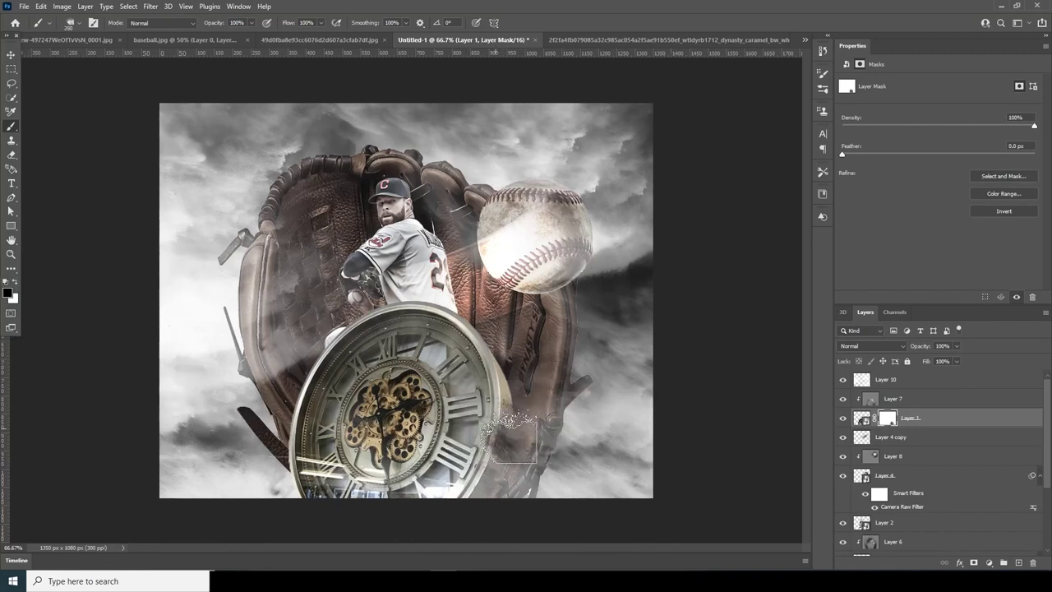
key("bracketright")
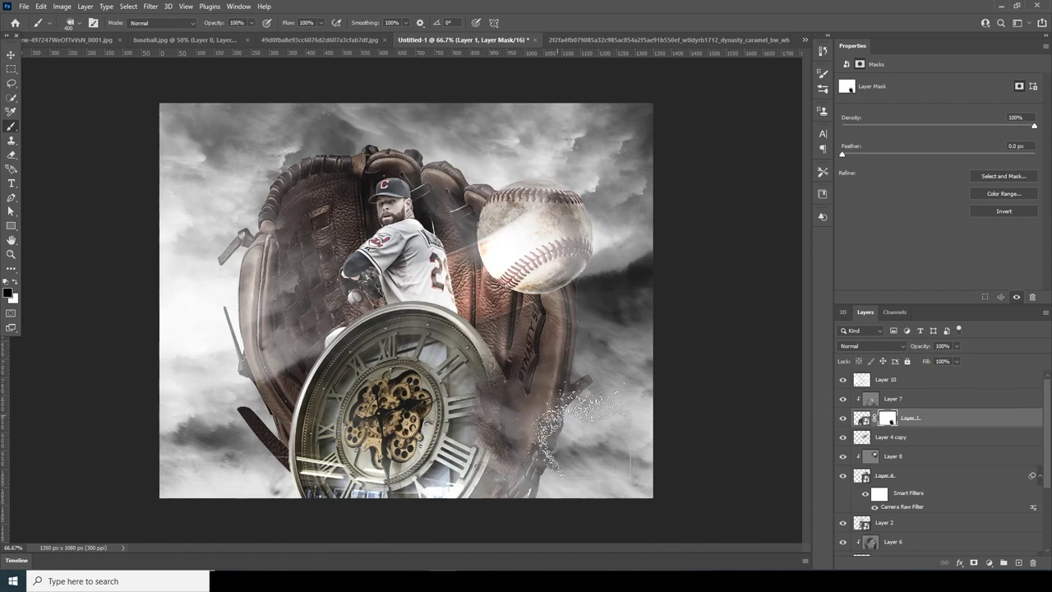
key("bracketright")
key("bracketright")
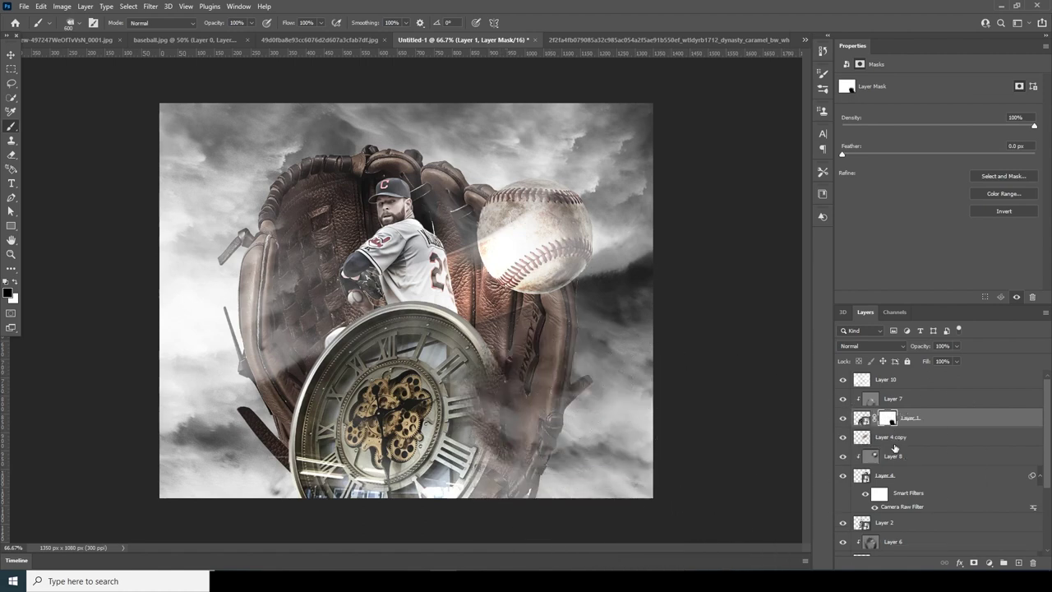
Step: Rotate the explosion brush to -175° and break up the clock's left edge on its mask, stamping at sizes between 300 and 600 px
left_click(78, 23)
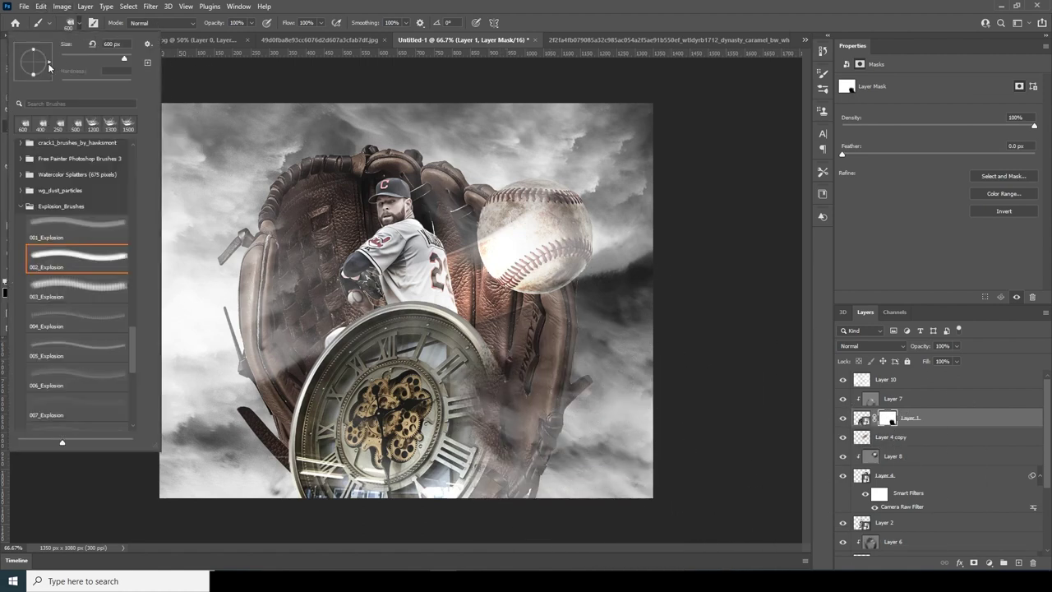
left_click_drag(13, 71, 12, 62)
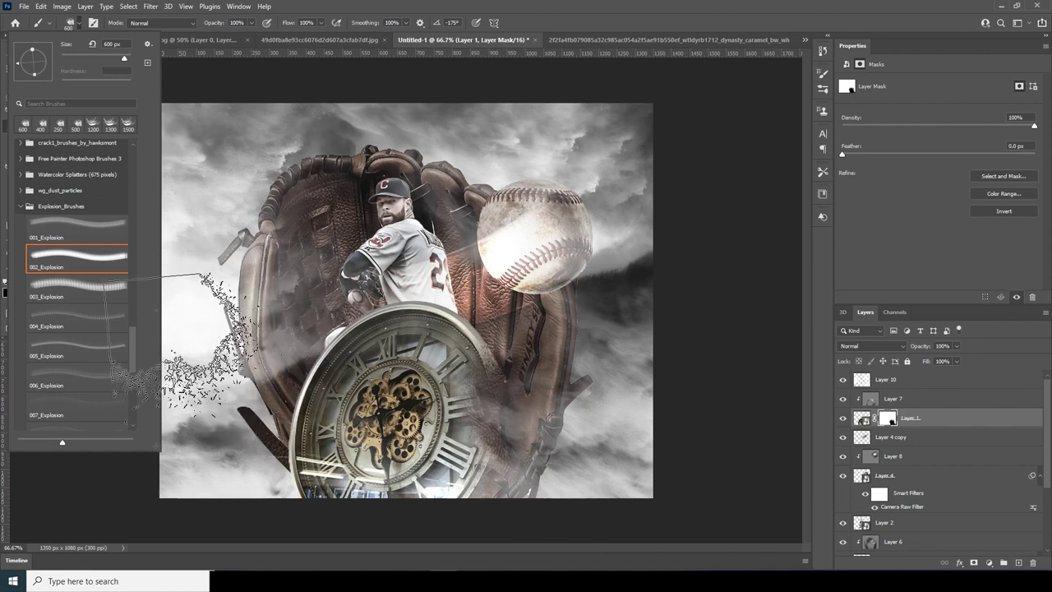
left_click(270, 429)
key("bracketleft")
key("bracketleft")
key("bracketleft")
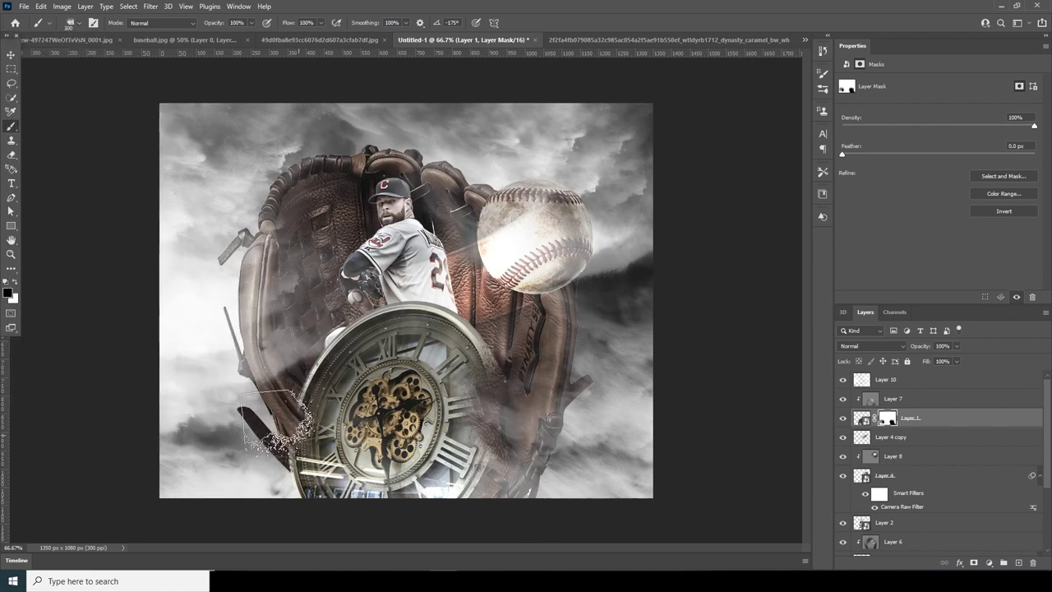
key("bracketright")
key("bracketright")
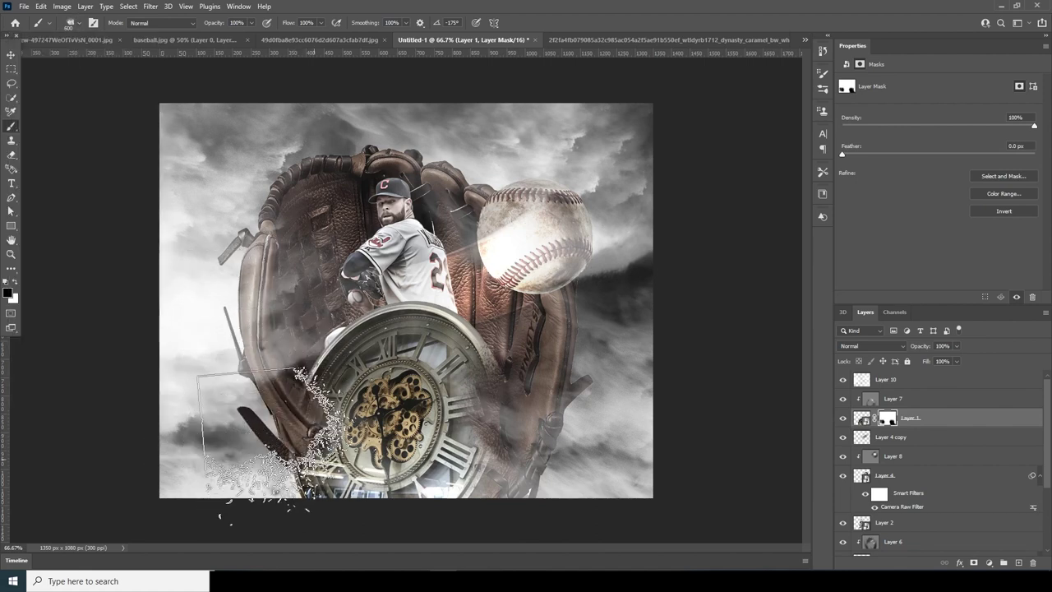
key("bracketleft")
key("bracketleft")
key("bracketleft")
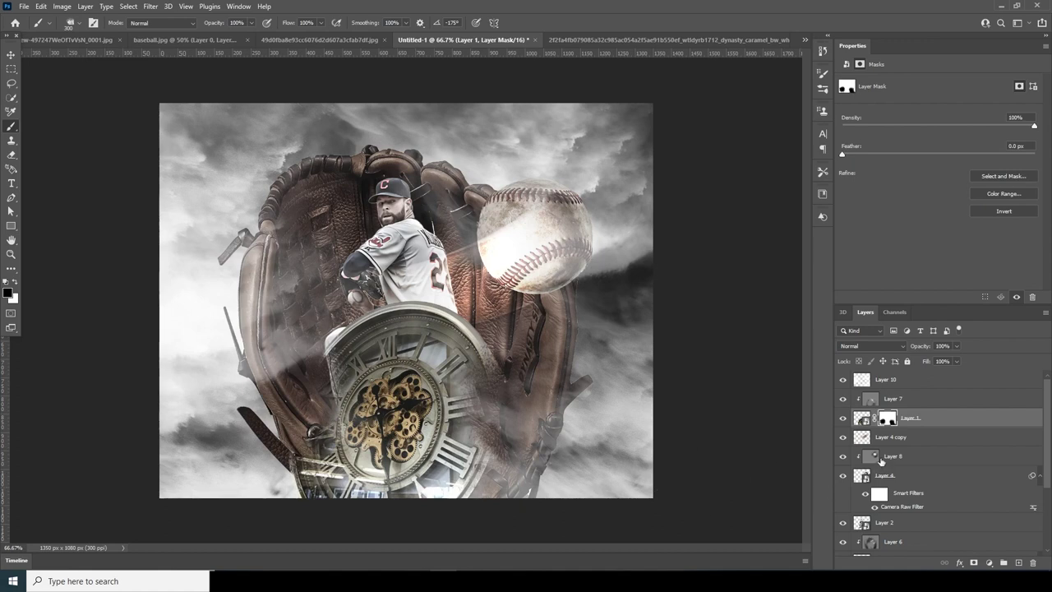
key("bracketright")
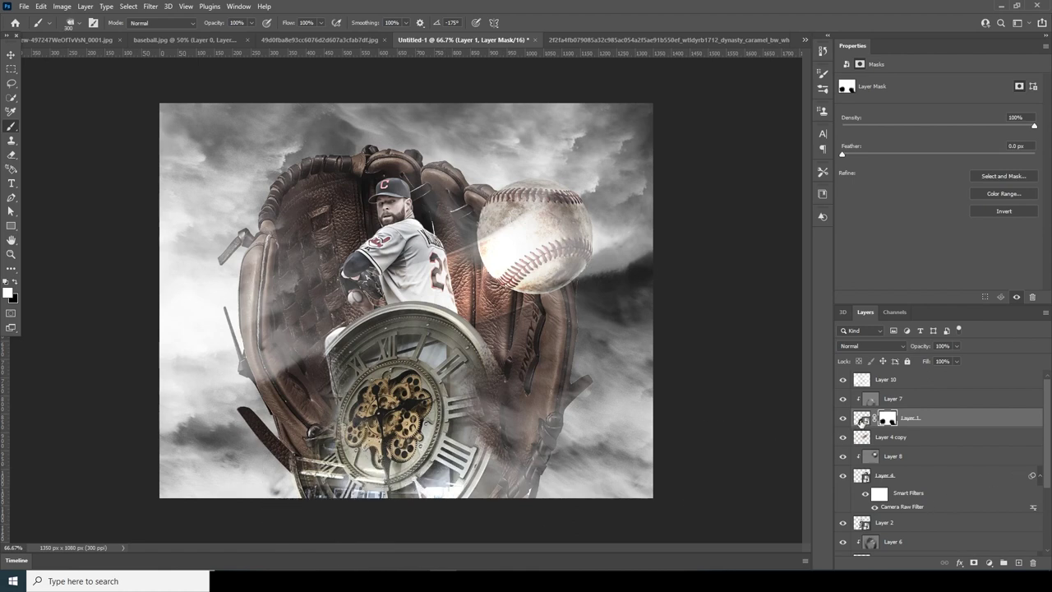
Step: Create a new layer directly below the clock layer and set the foreground color to dark gray #4c4c4c for the brush
left_click(878, 437)
left_click(1019, 562)
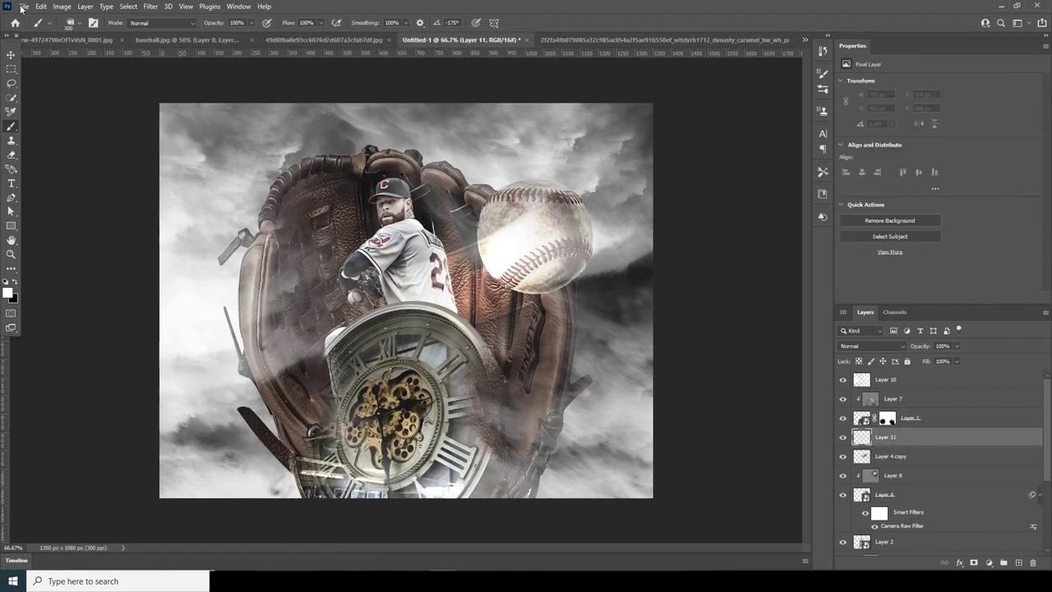
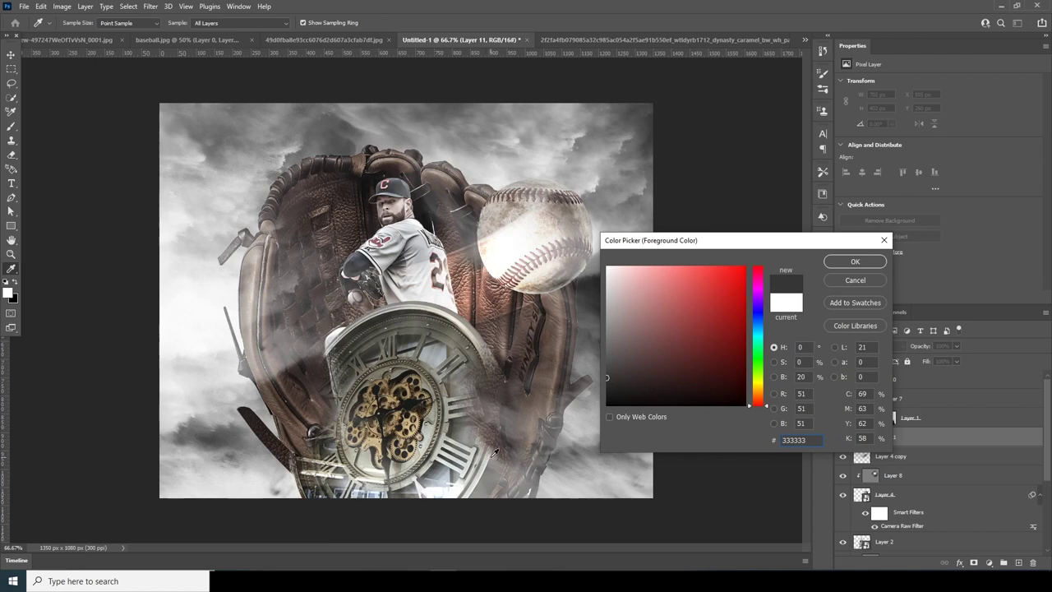
left_click_drag(608, 352, 602, 364)
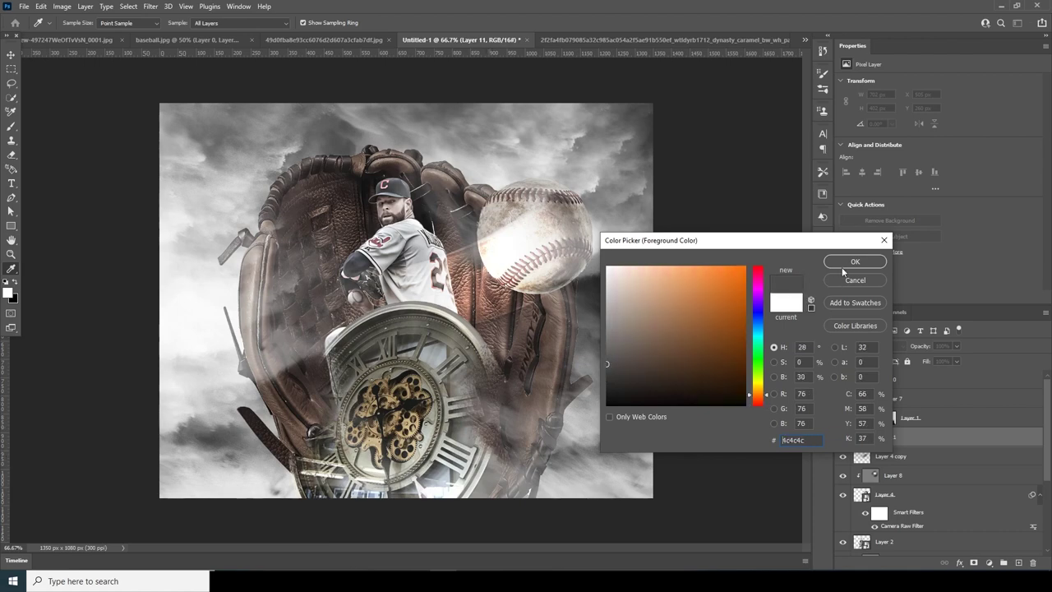
left_click(842, 270)
key("b")
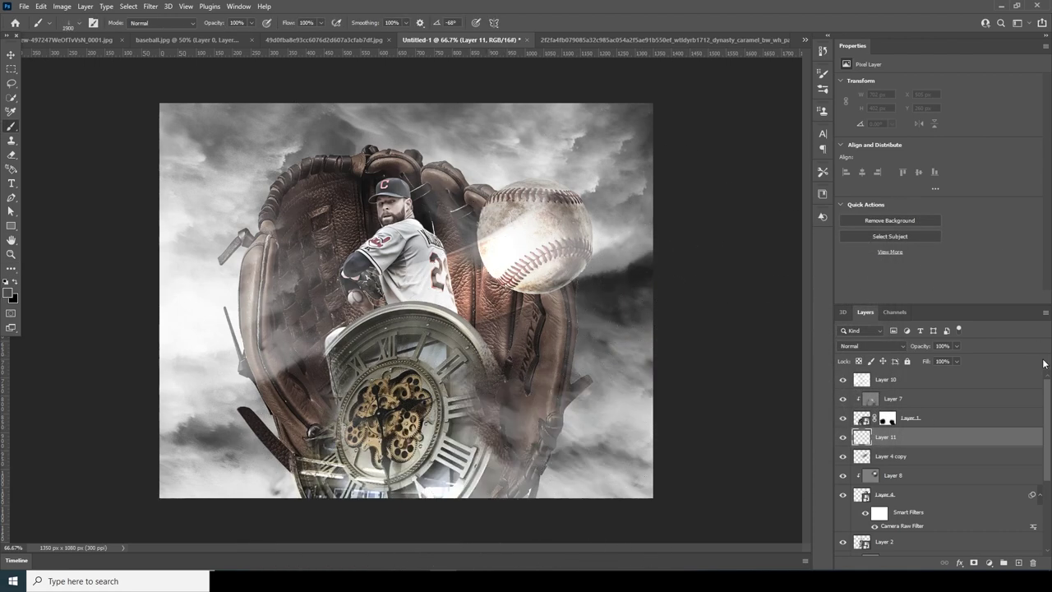
Step: Stamp dark gray debris around the clock's broken right edge, reduce the brush to 1000 px, and undo the last two actions
mouse_move(374, 452)
left_mouse_down()
mouse_move(509, 420)
mouse_move(567, 427)
left_mouse_up()
left_click(585, 404)
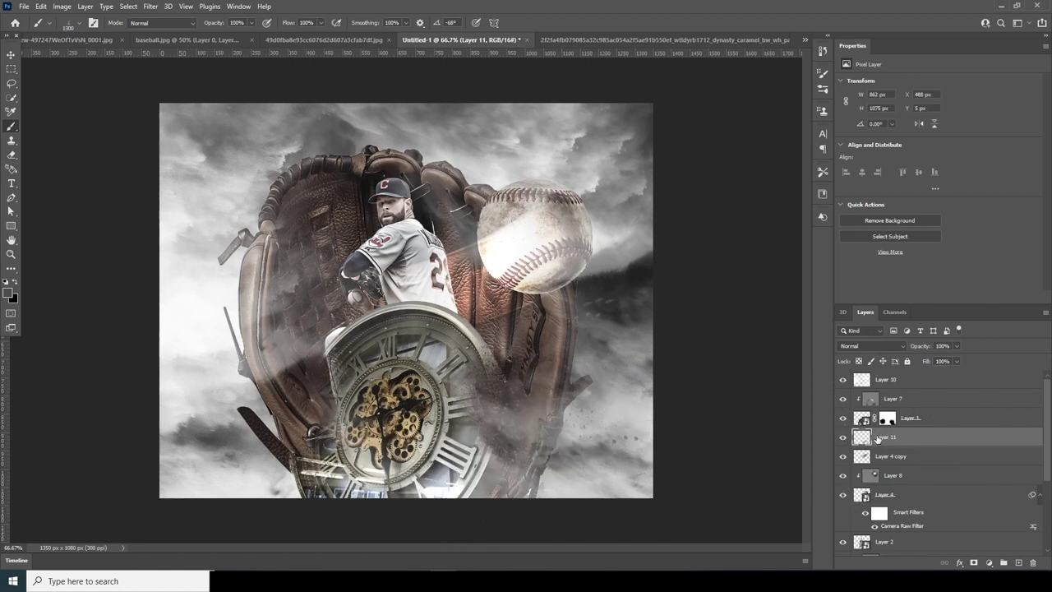
key("bracketleft")
key("bracketleft")
key("bracketleft")
key("ctrl+z")
key("ctrl+z")
Step: Sample light gray #d5d5d3 from the clock as the foreground color and stamp light debris off its right edge, reducing the brush to 800 px
left_click(10, 288)
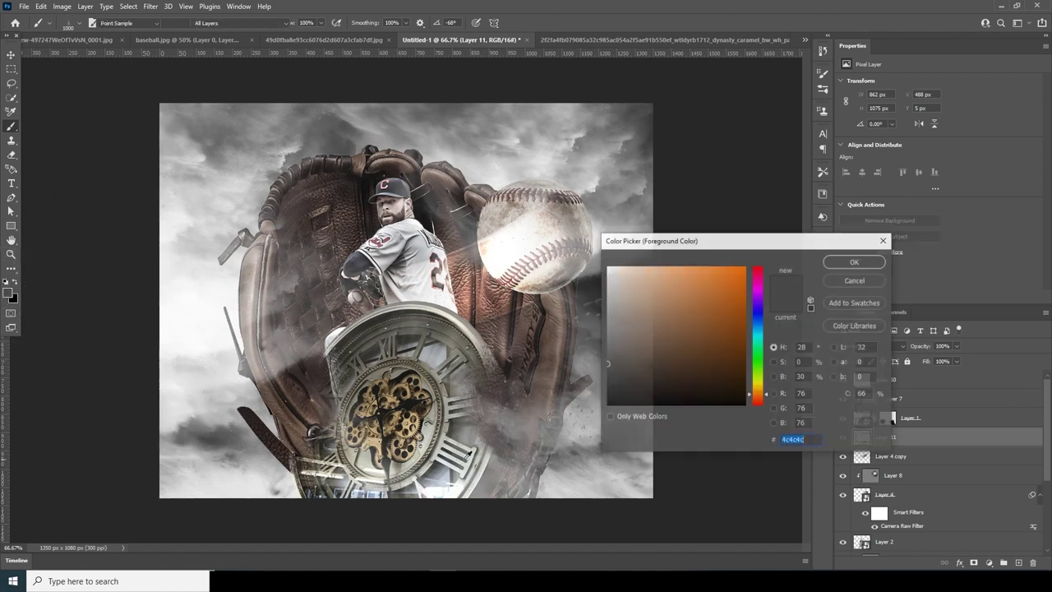
left_click(493, 453)
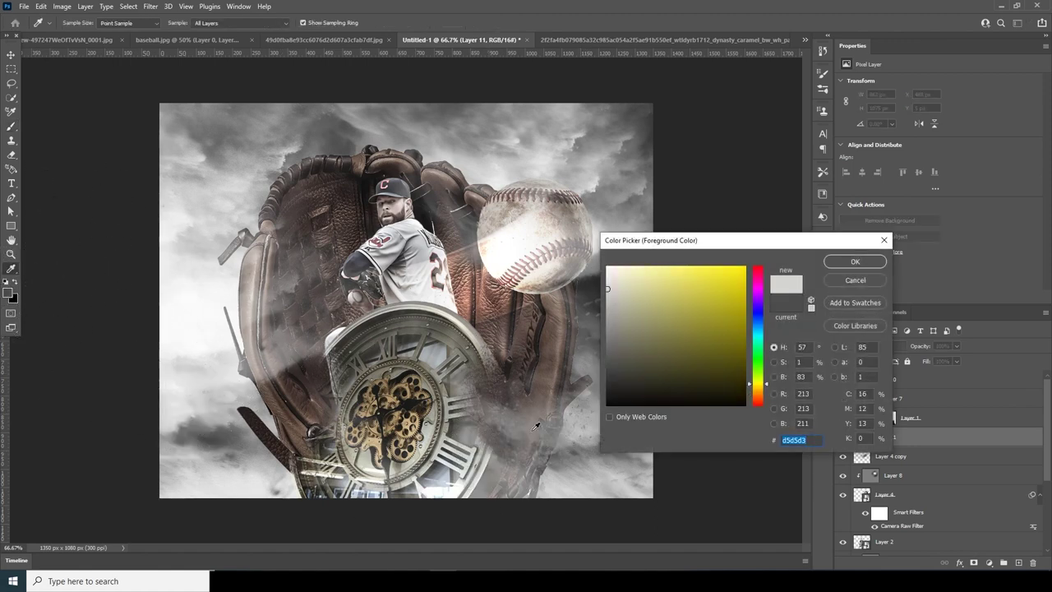
left_click(852, 262)
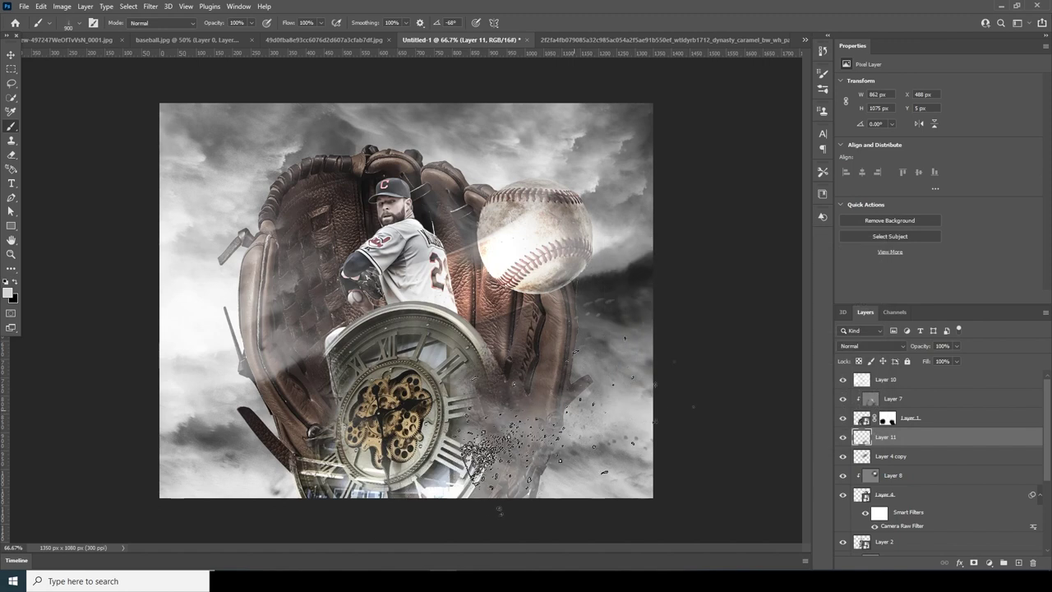
key("bracketleft")
key("bracketleft")
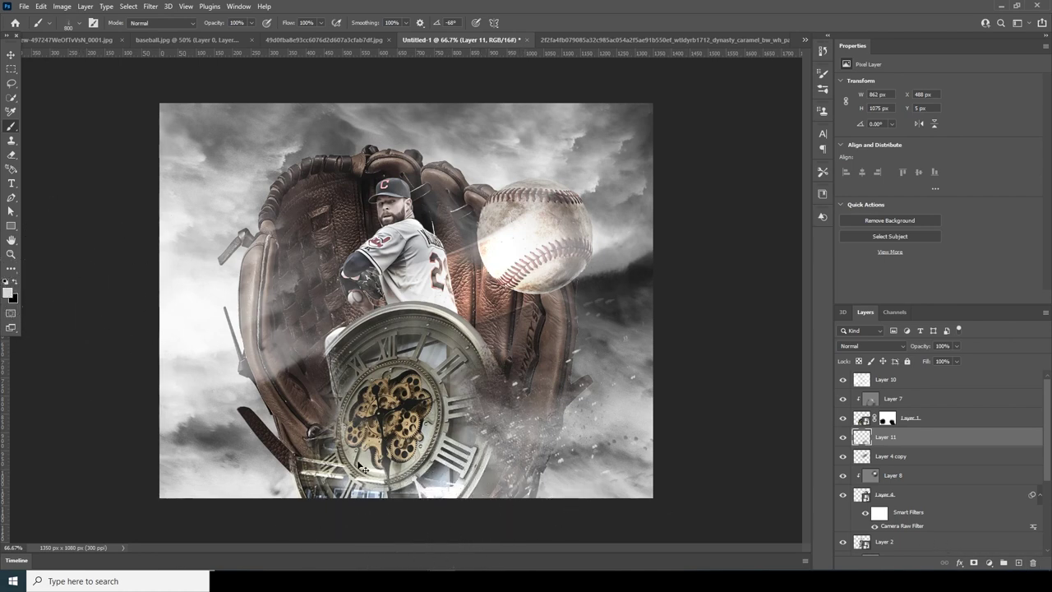
Step: Set the foreground color to dark gray #323232 and create a new layer above the light debris, below the clock layer
left_click(10, 268)
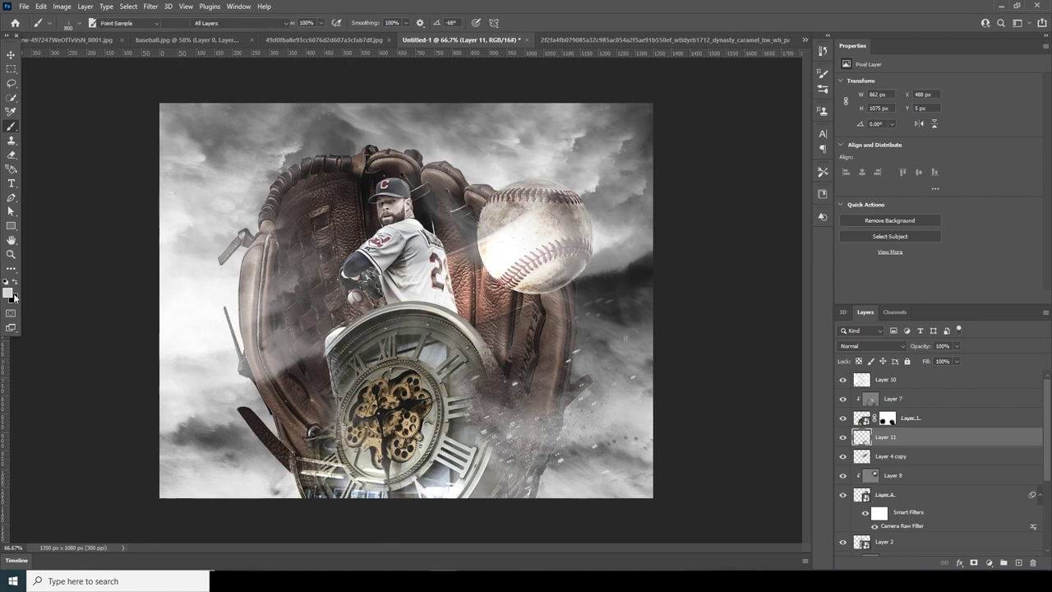
left_click(8, 291)
left_click_drag(614, 370, 603, 376)
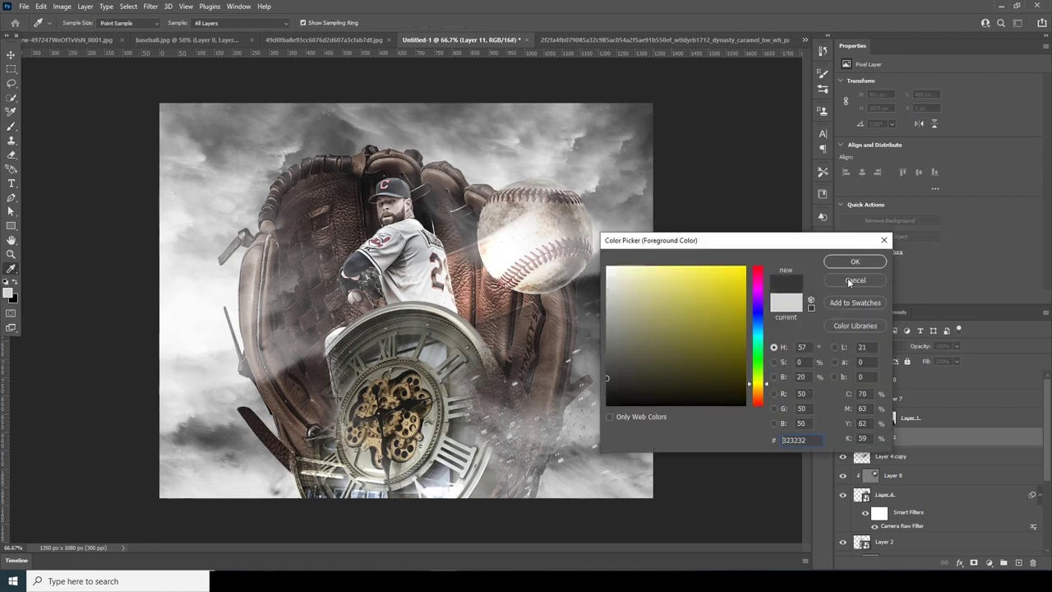
left_click(854, 262)
key("b")
left_click(1018, 562)
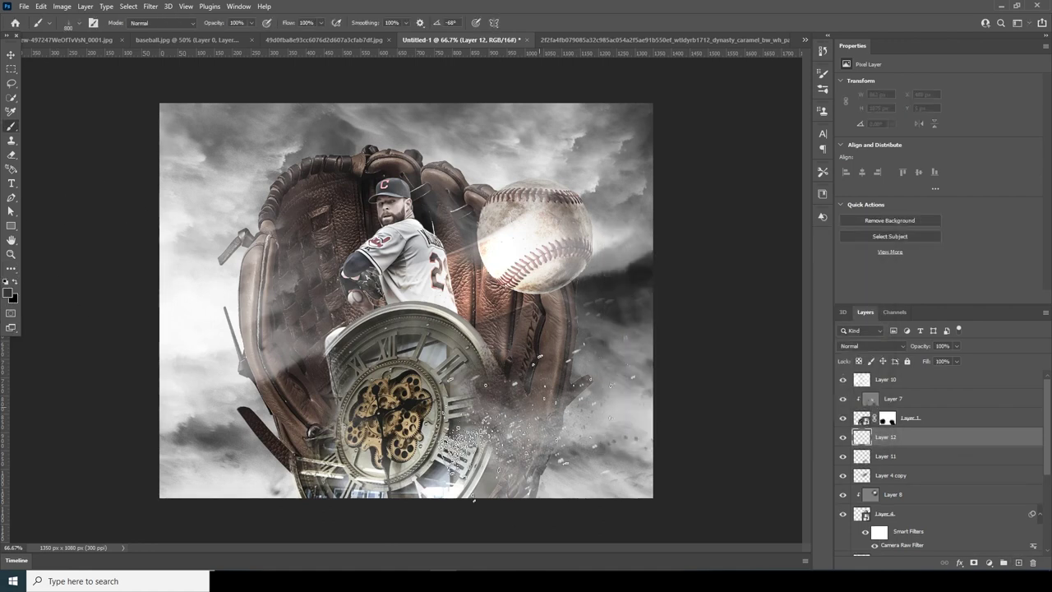
left_click_drag(456, 510, 493, 497)
key("bracketright")
key("bracketright")
key("bracketright")
key("bracketright")
key("bracketright")
left_click(564, 399)
key("ctrl+z")
Step: Stamp dark gray debris off the clock's broken right edge with a smaller brush, ending at an 800 px brush size
key("bracketleft")
key("bracketleft")
key("bracketleft")
left_click(585, 321)
key("bracketleft")
key("bracketleft")
key("bracketleft")
key("bracketleft")
key("bracketleft")
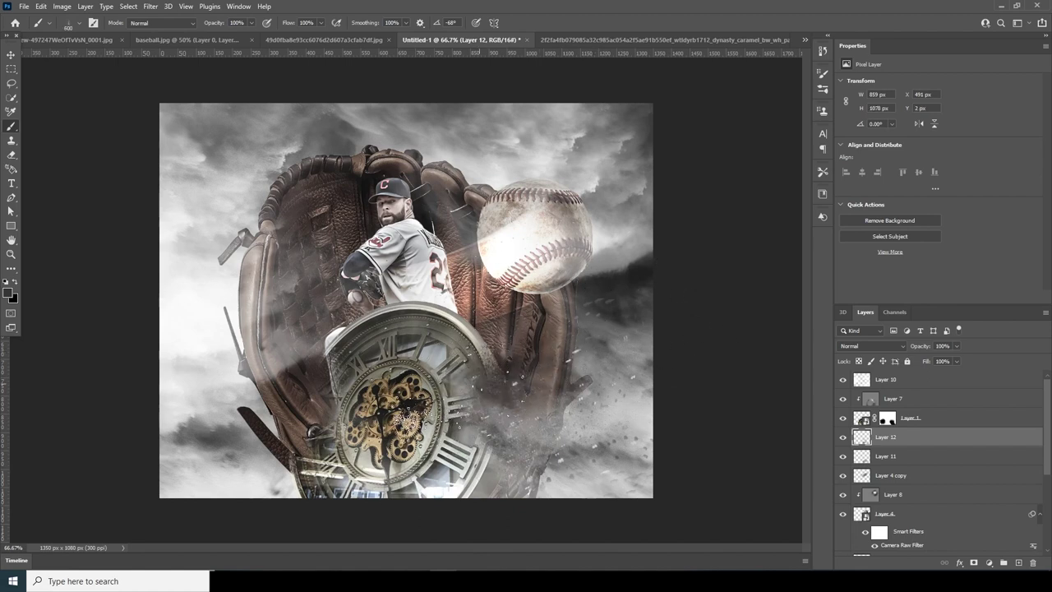
key("bracketright")
key("bracketright")
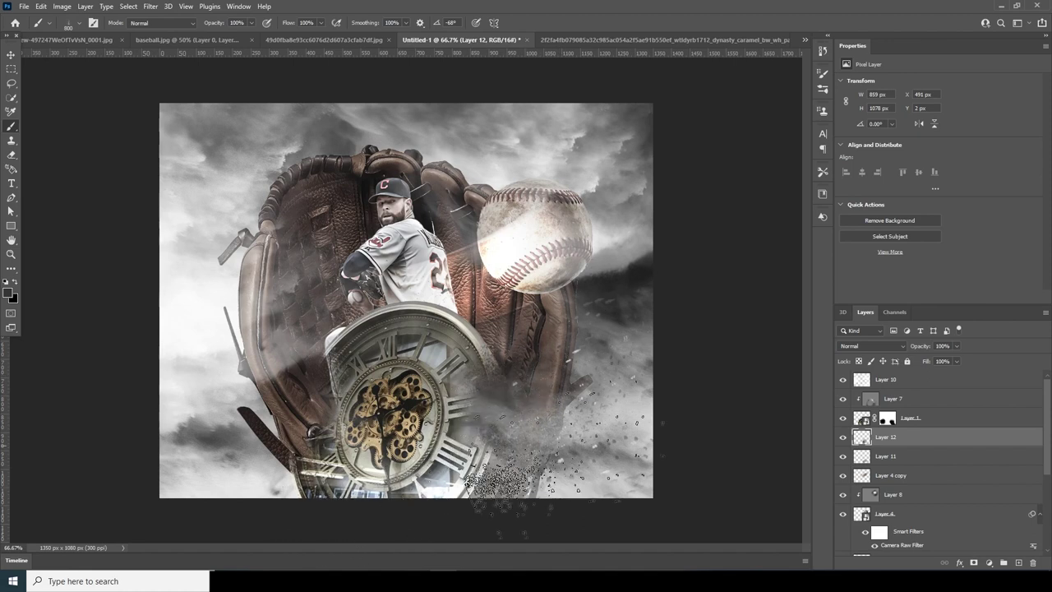
left_click(842, 380)
left_click(843, 380)
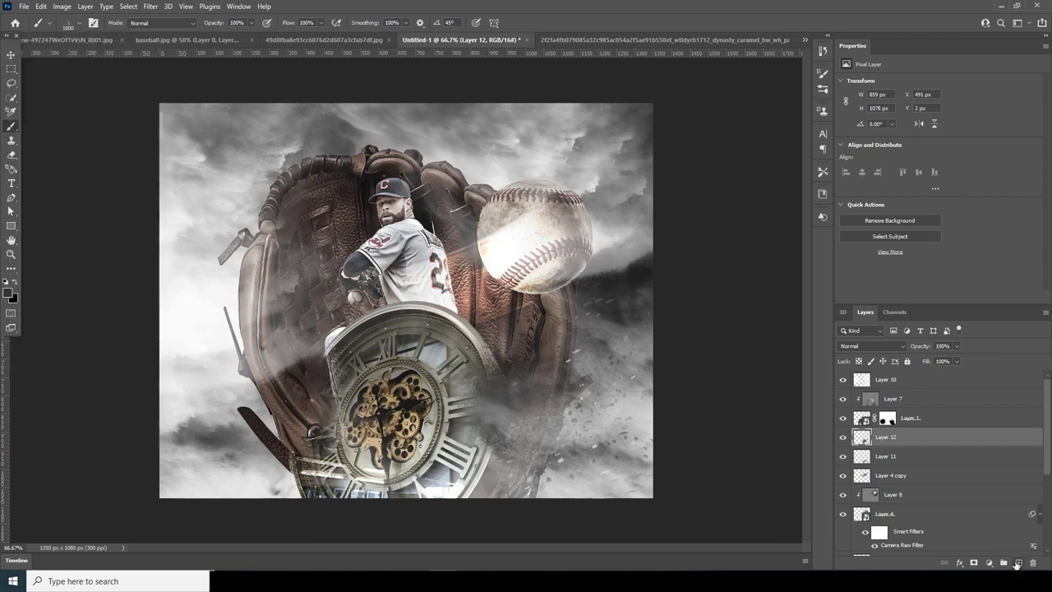
Step: Create a new layer below the clock, reduce the brush to 700 px, and stamp dark debris off the clock's left edge
left_click(1017, 562)
key("bracketleft")
key("bracketleft")
key("bracketleft")
left_click(337, 434)
Step: Hide Layer 10, create a new layer above Layer 13, and stamp additional dark debris around the clock's lower-left edge
left_click(862, 382)
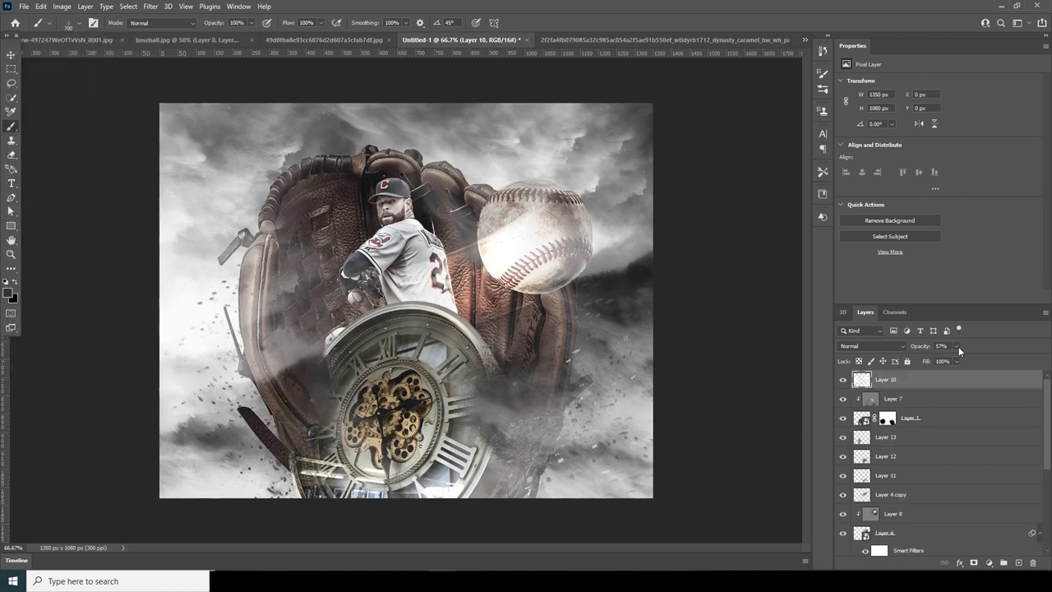
left_click(842, 380)
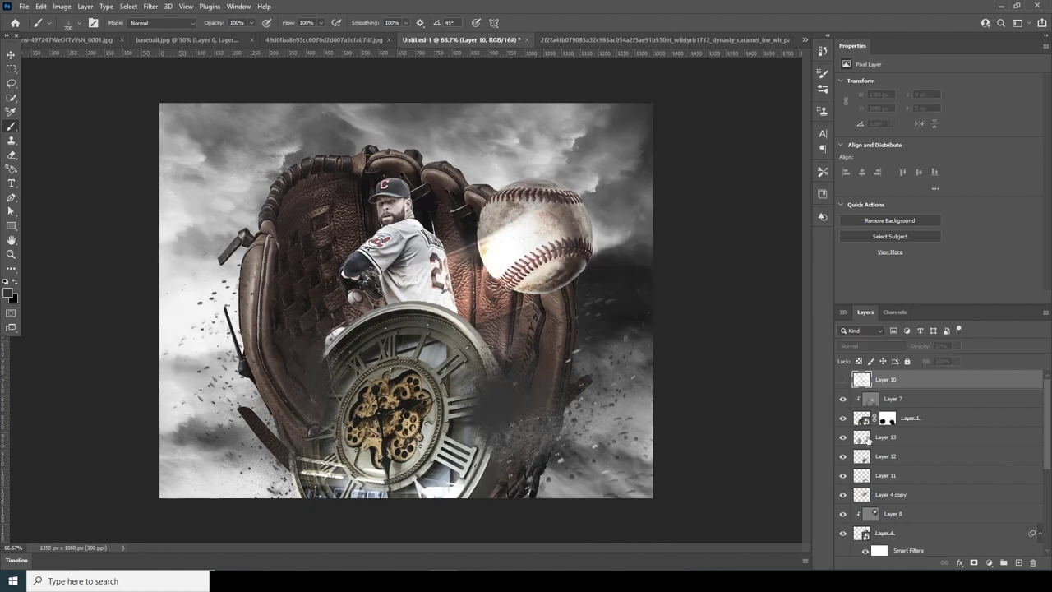
left_click(861, 421)
left_click(861, 437)
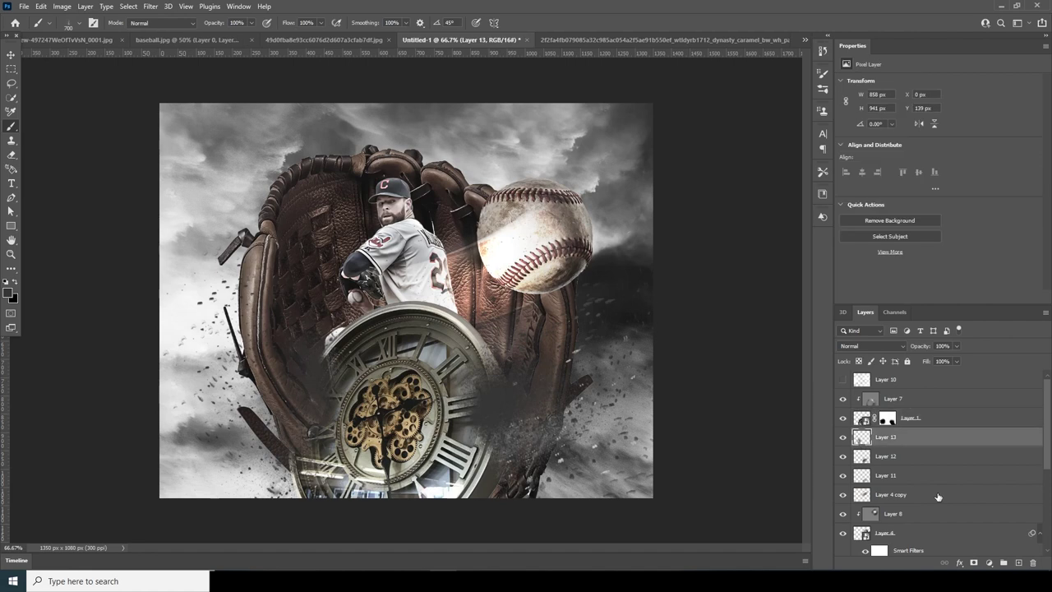
left_click(1020, 563)
mouse_move(270, 398)
left_mouse_down()
mouse_move(326, 438)
mouse_move(360, 498)
left_mouse_up()
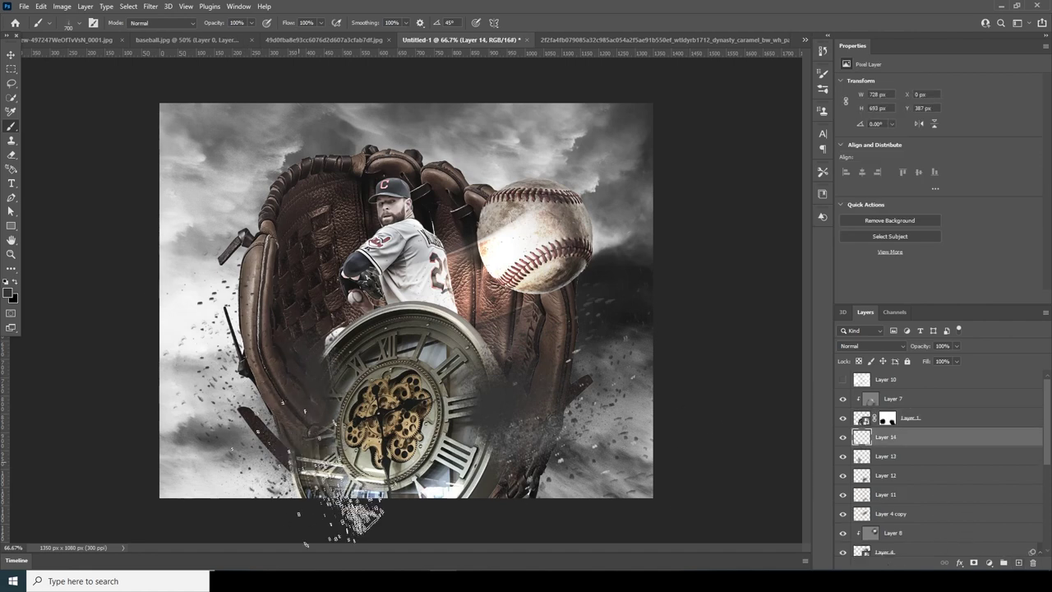
Step: Sample light gray #e4e4e3 from the clock, add two new layers below it, and stamp light debris along its left edge
left_click(9, 294)
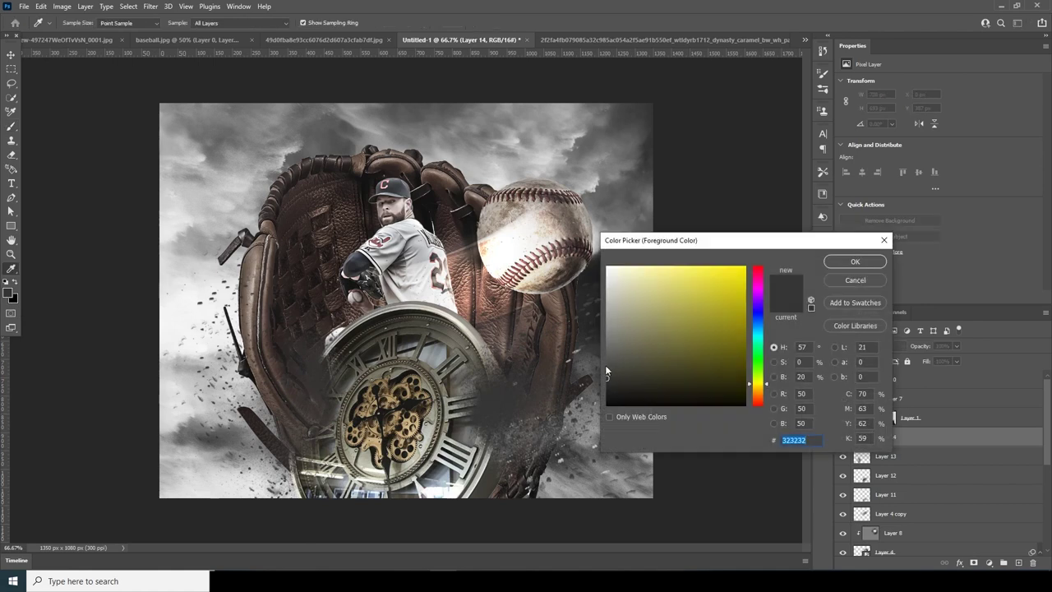
left_click(316, 469)
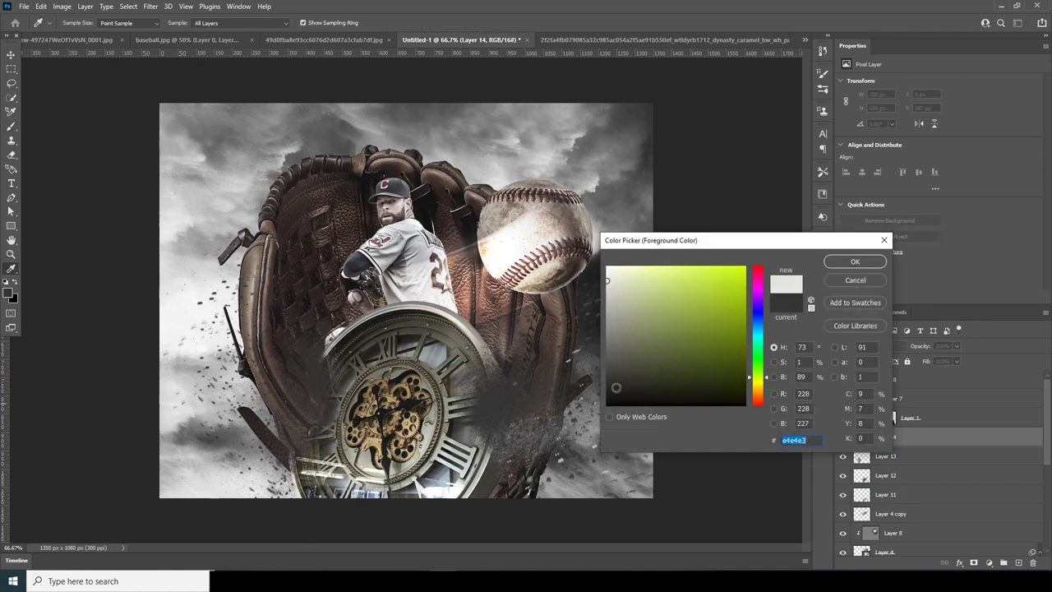
left_click(849, 263)
left_click(1019, 562)
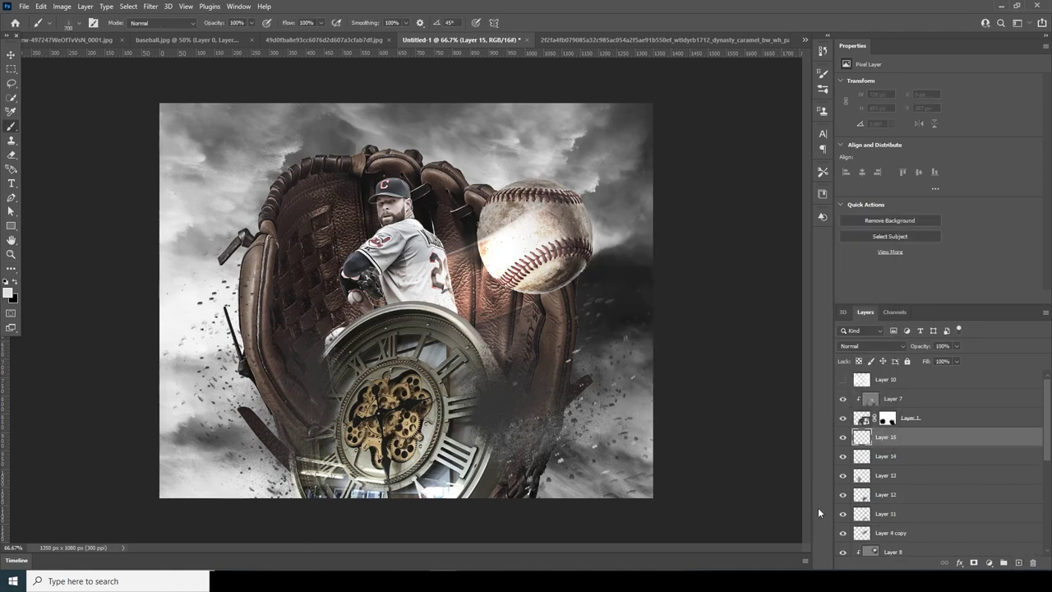
left_click(1018, 564)
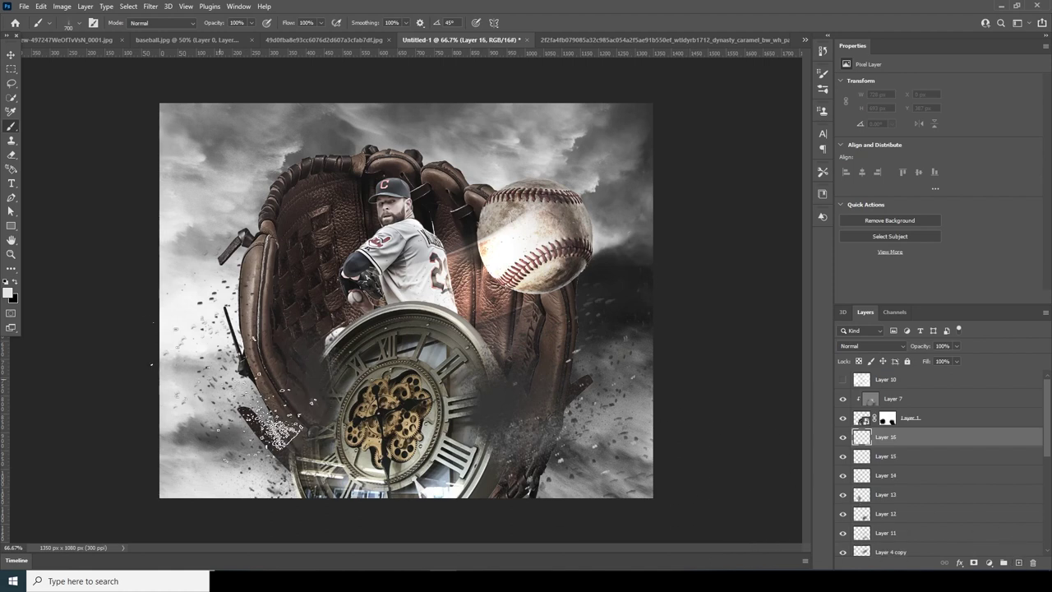
left_click(282, 407)
mouse_move(317, 420)
left_mouse_down()
mouse_move(354, 473)
mouse_move(329, 443)
mouse_move(427, 510)
mouse_move(320, 373)
left_mouse_up()
Step: Reduce the brush to 400 px, sample tan from the clock's gears, and stamp tan debris near its left edge on a new layer
key("bracketleft")
key("bracketleft")
left_click(8, 293)
left_click(387, 395)
left_click(855, 261)
left_click(1018, 562)
left_click(327, 423)
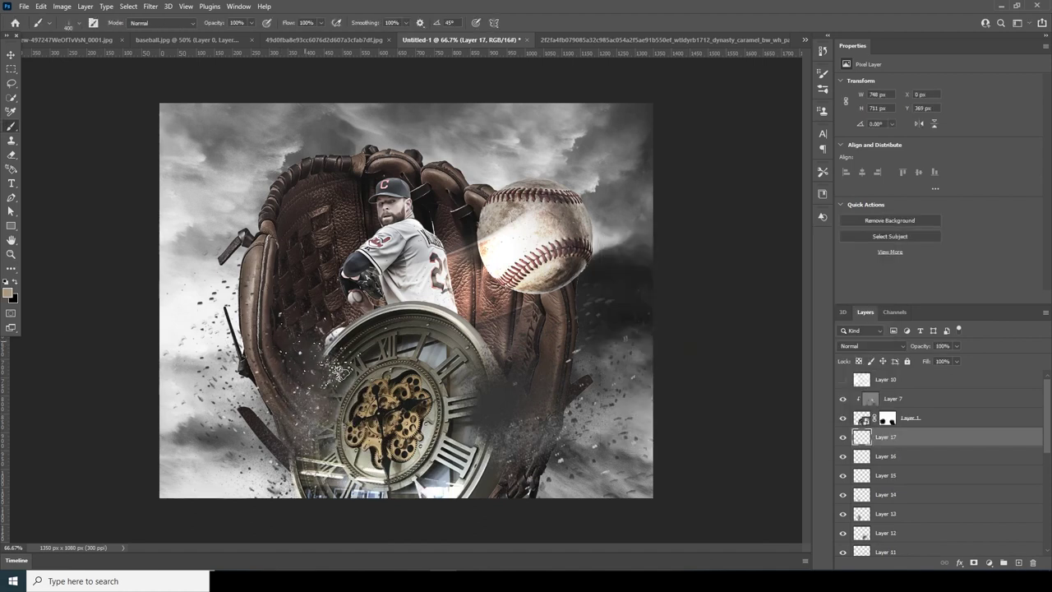
Step: Sample a near-black color from the clock and stamp dark debris left of it on a new layer, enlarging the brush to 700 px
left_click(1018, 563)
left_click(7, 293)
left_click(386, 354)
left_click(854, 261)
key("bracketright")
left_click(303, 355)
left_click(280, 394)
key("bracketright")
left_click(288, 417)
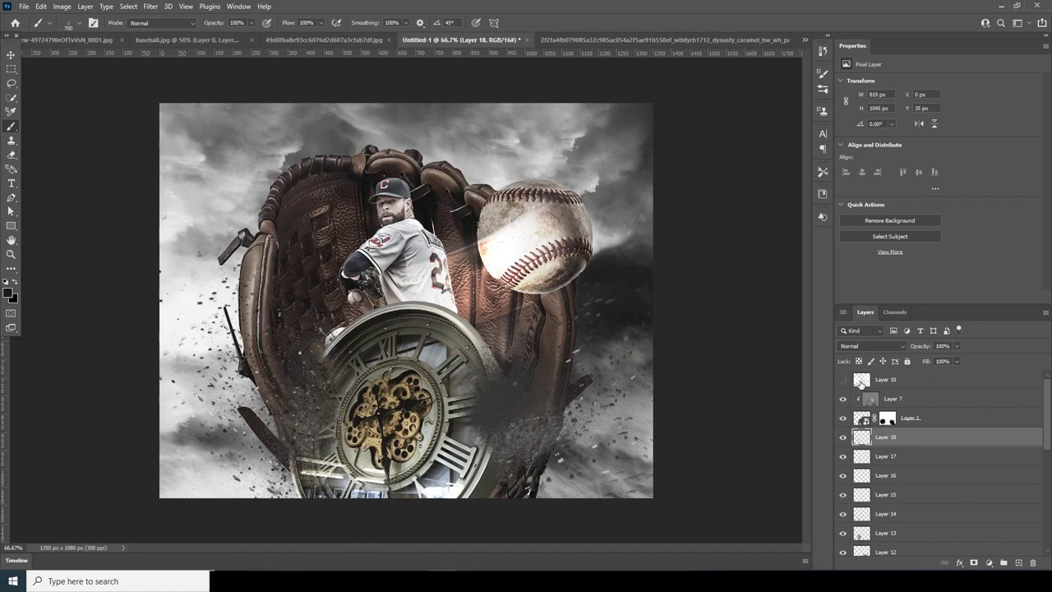
Step: Show Layer 10 again and set its opacity to 41%
left_click(860, 382)
left_click(842, 380)
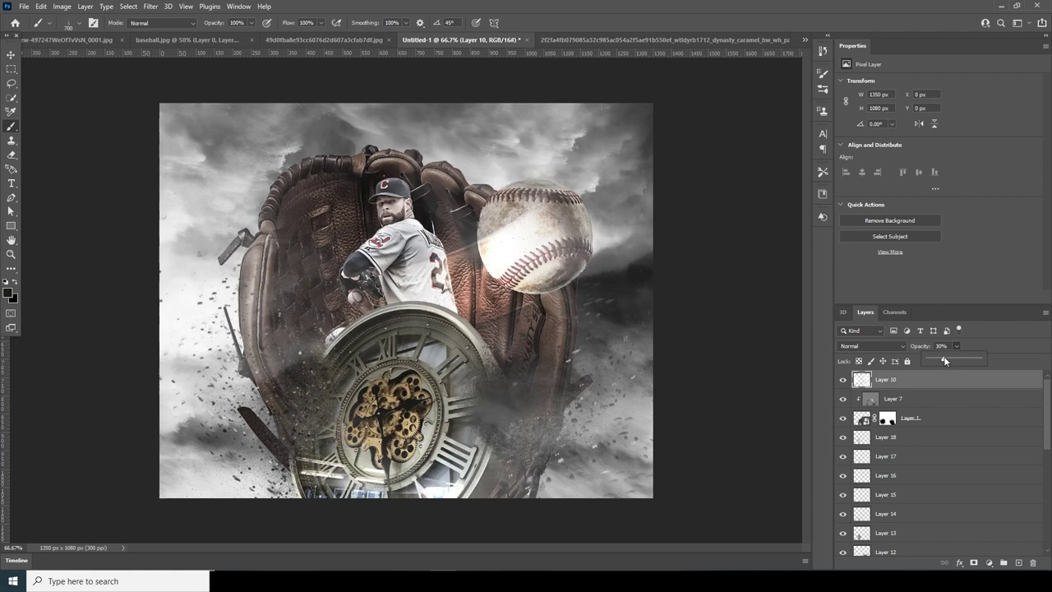
left_click_drag(949, 361, 946, 361)
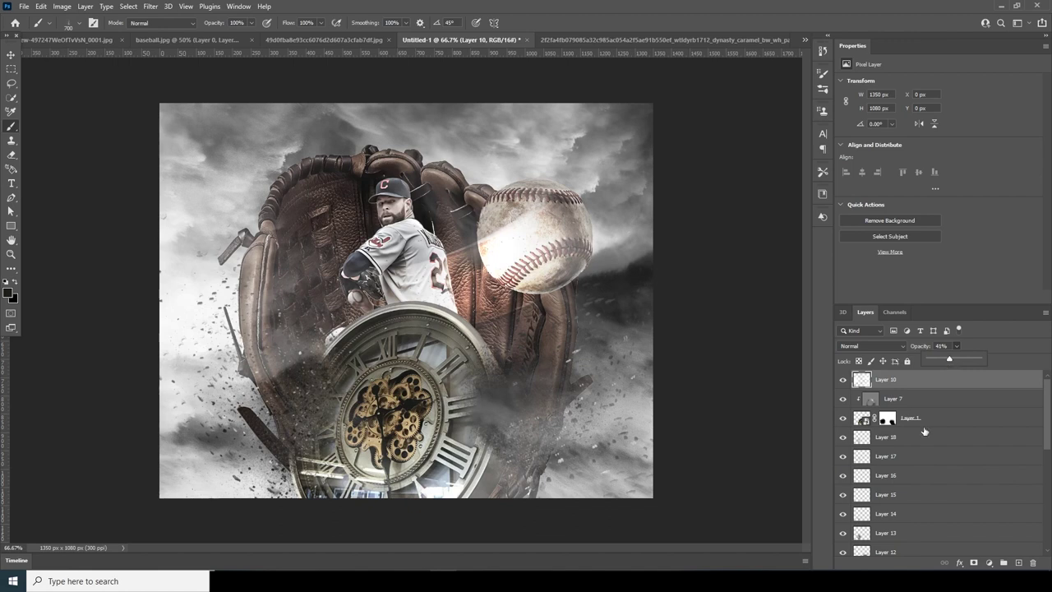
Step: Create a new layer above Layer 10, enlarge the brush to 1400 px, and stamp large dark debris left of the clock
left_click(1018, 563)
key("bracketright")
key("bracketright")
key("bracketright")
key("bracketright")
key("bracketright")
key("bracketright")
key("bracketright")
left_click(251, 402)
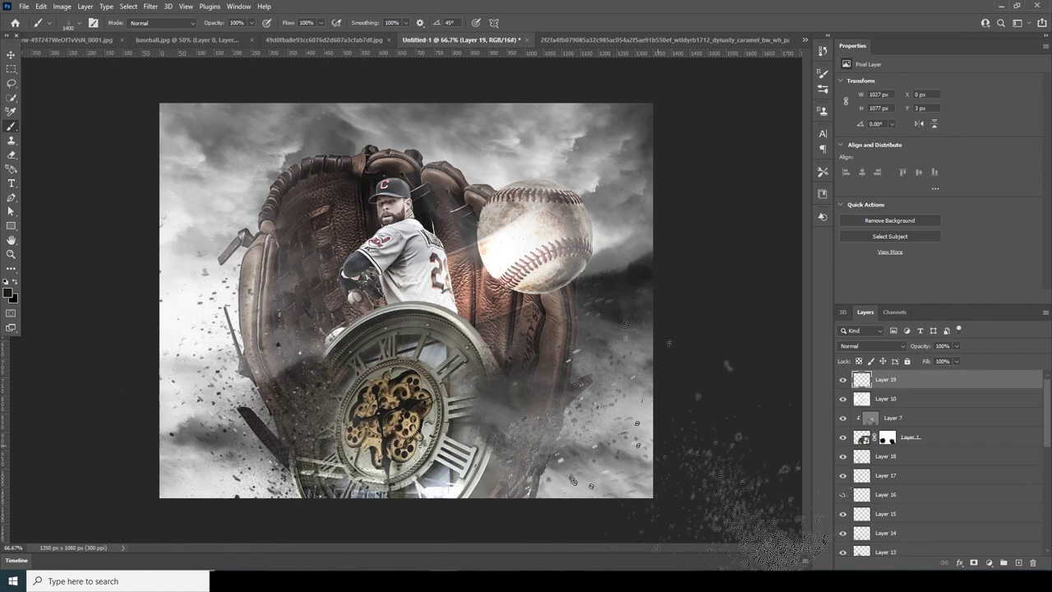
Step: Create a new layer directly below the glove layer, reduce the brush to 1000 px, and stamp dark debris behind the glove's left side
left_click_drag(1047, 445, 1047, 527)
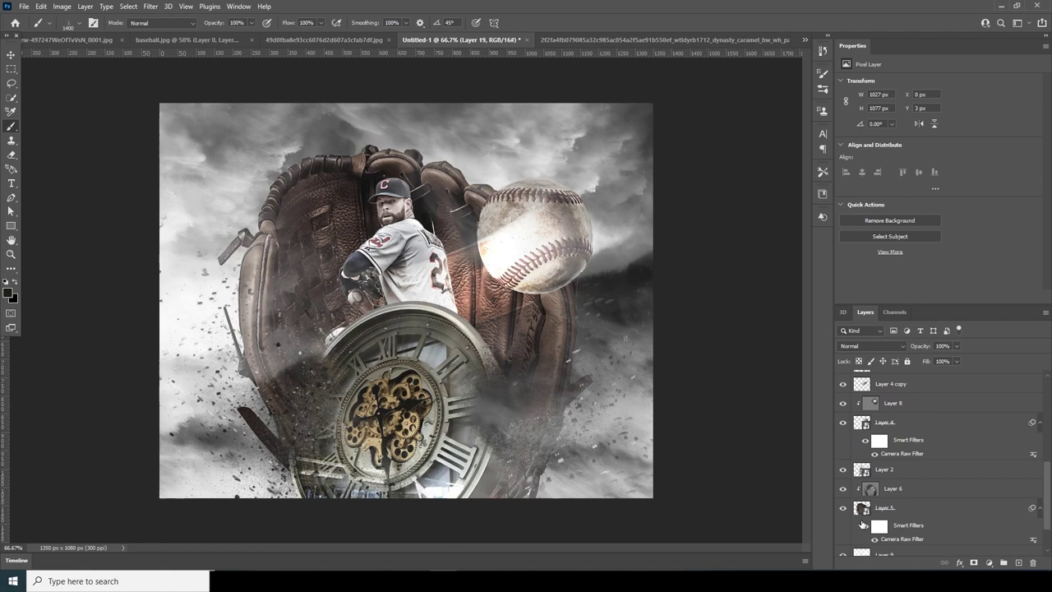
left_click(895, 507)
left_click(1018, 562)
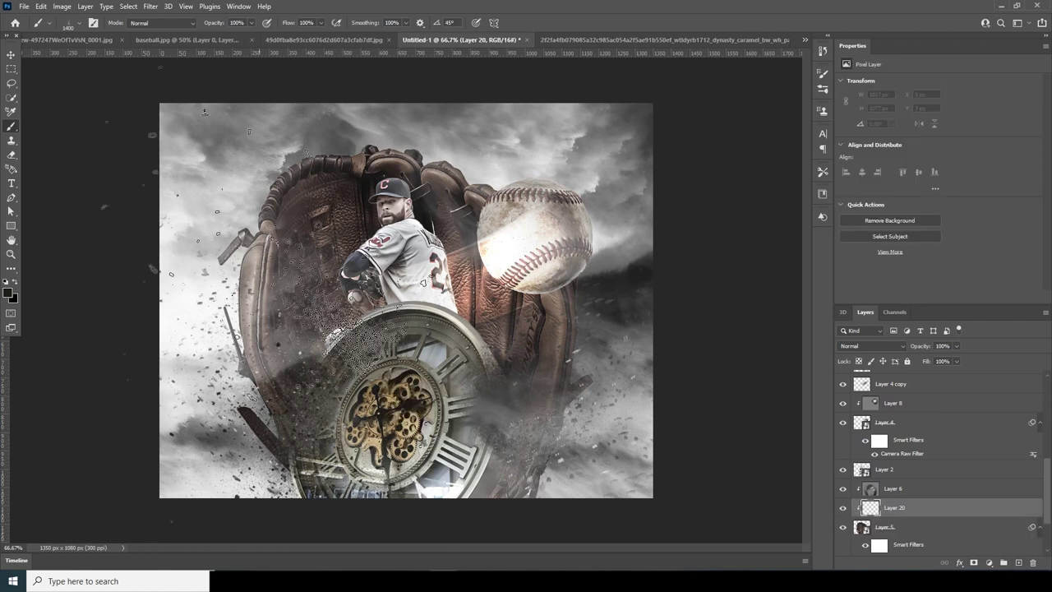
mouse_move(874, 515)
left_mouse_down()
mouse_move(874, 564)
mouse_move(874, 519)
left_mouse_up()
key("bracketleft")
key("bracketleft")
key("bracketleft")
key("bracketleft")
key("bracketleft")
left_click(210, 277)
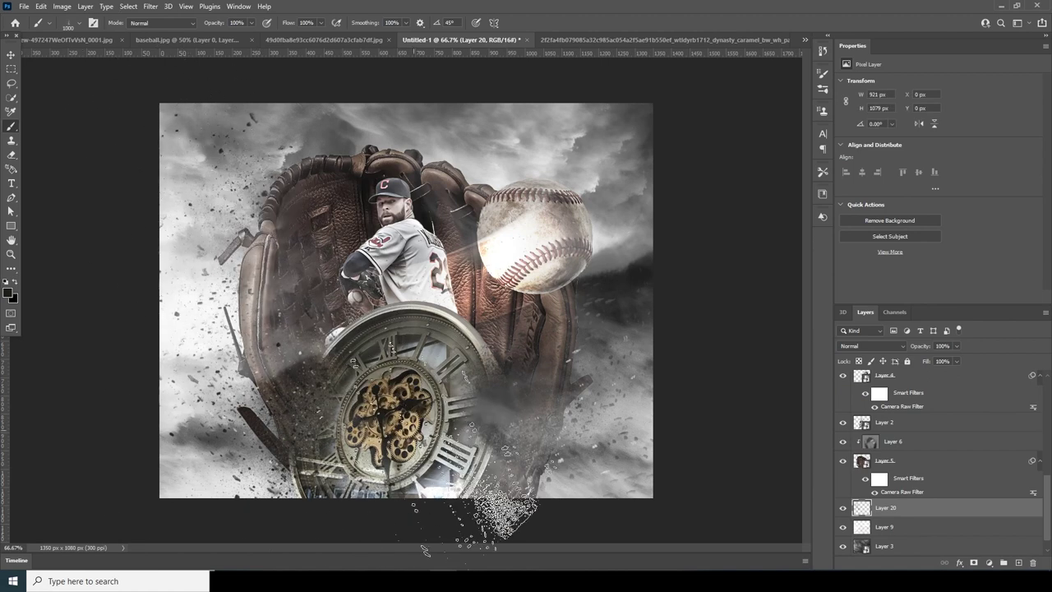
Step: Rotate the explosion brush to -46°, stamp dark debris behind the glove's right side, and set the brush size to 600 px
left_click(79, 24)
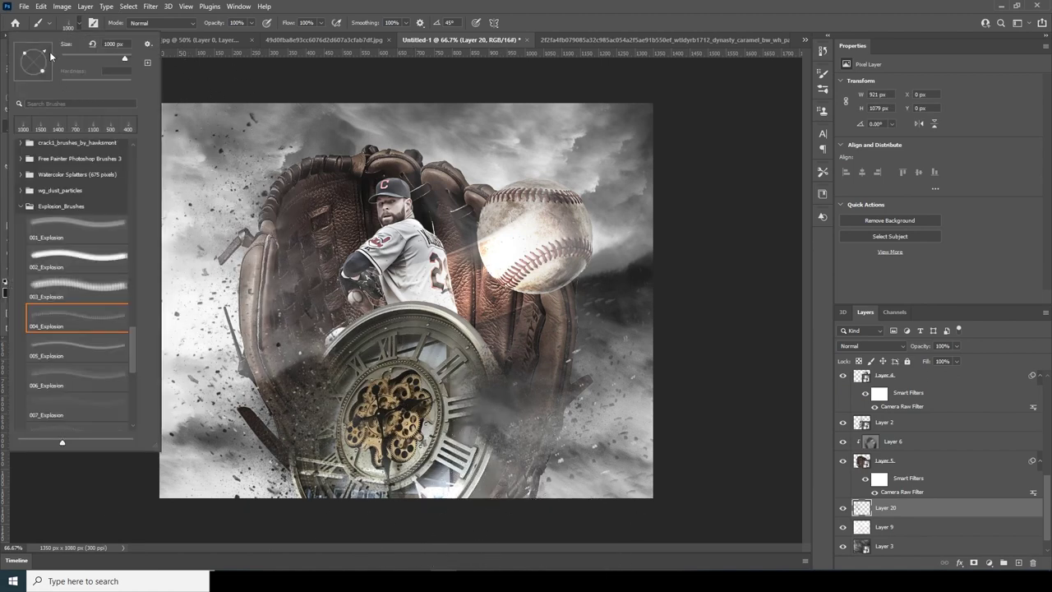
mouse_move(22, 73)
left_mouse_down()
mouse_move(19, 57)
mouse_move(44, 73)
left_mouse_up()
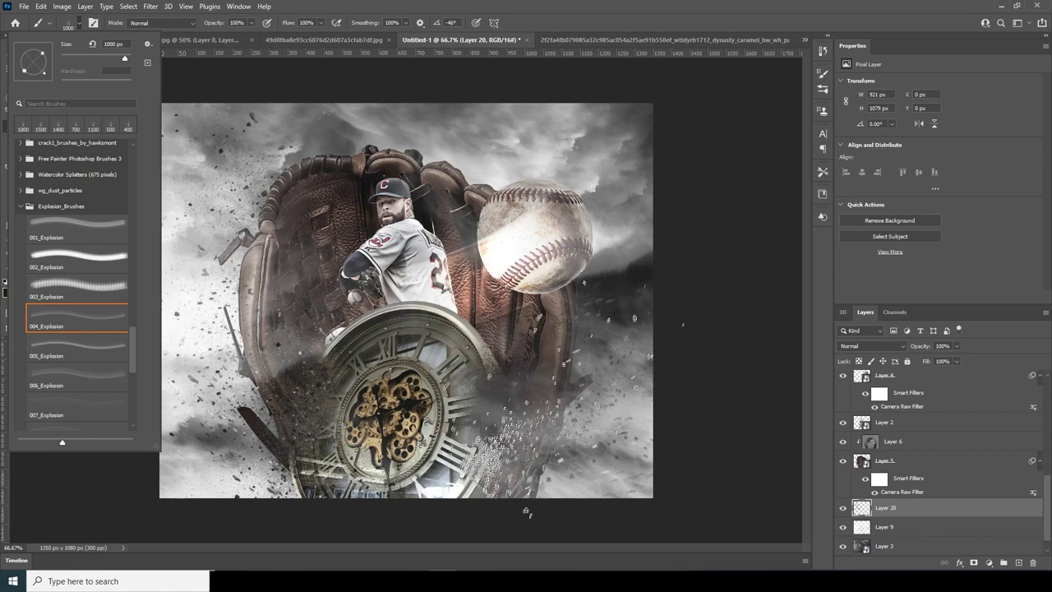
left_click(563, 379)
key("bracketright")
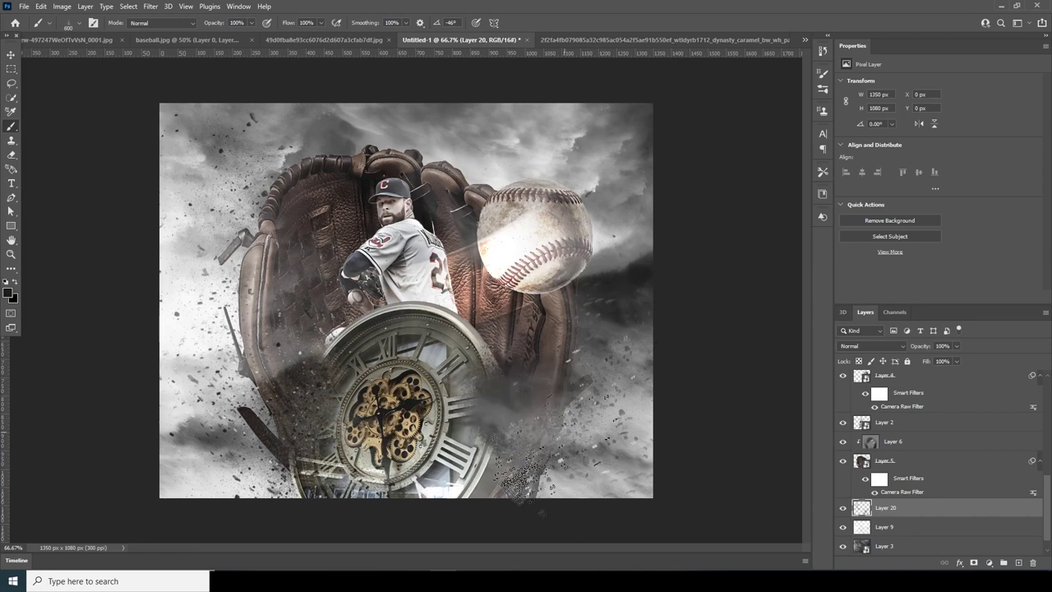
Step: Add a Color Lookup adjustment above Layer 19 and load the 3D LUT file windymoodlut 2020.cube
left_click_drag(1046, 506, 1048, 369)
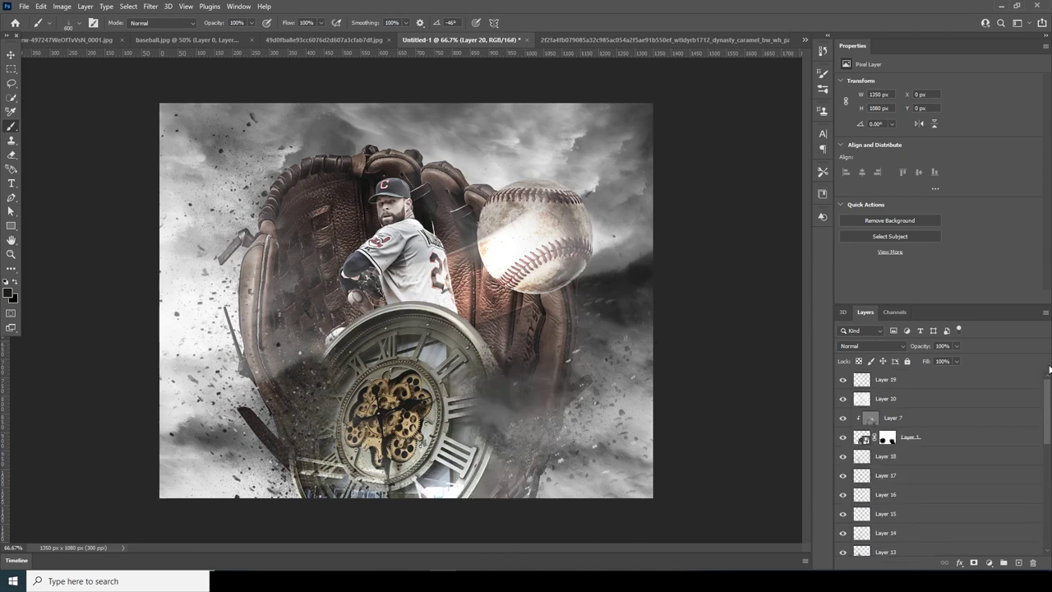
left_click(889, 382)
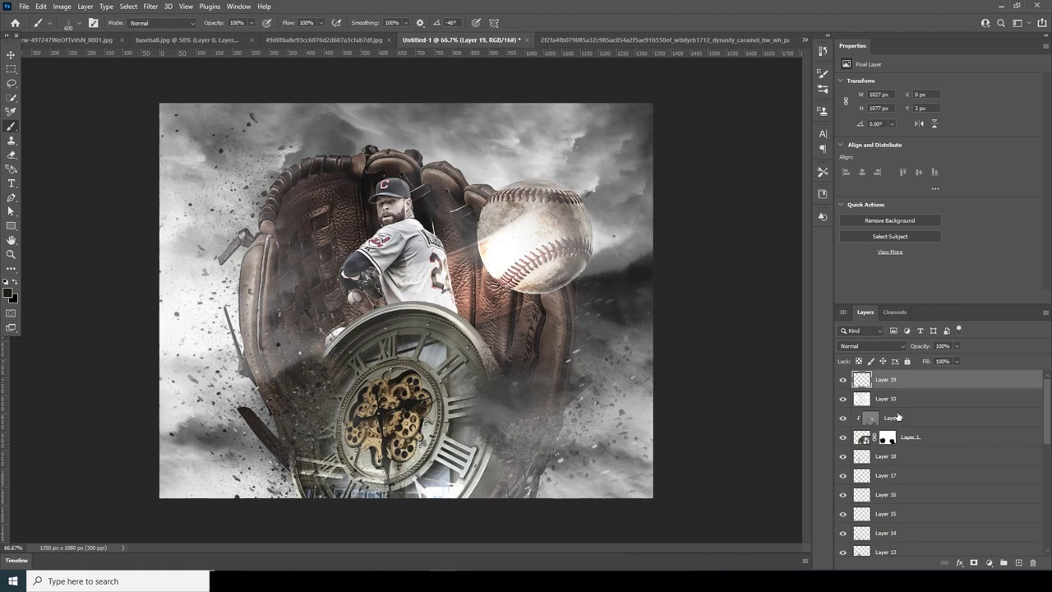
left_click(991, 563)
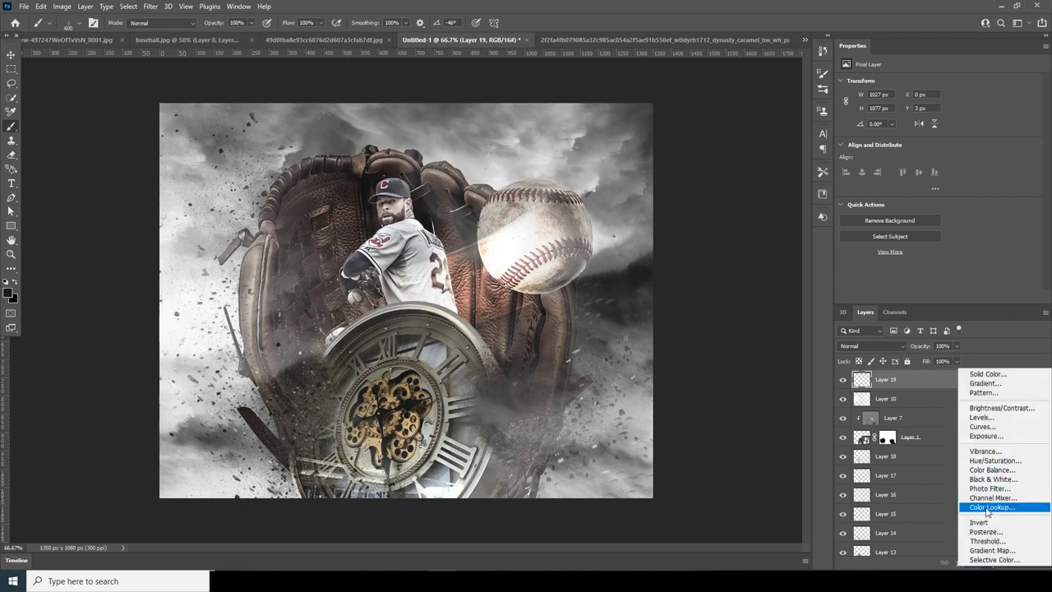
left_click(988, 507)
left_click(896, 83)
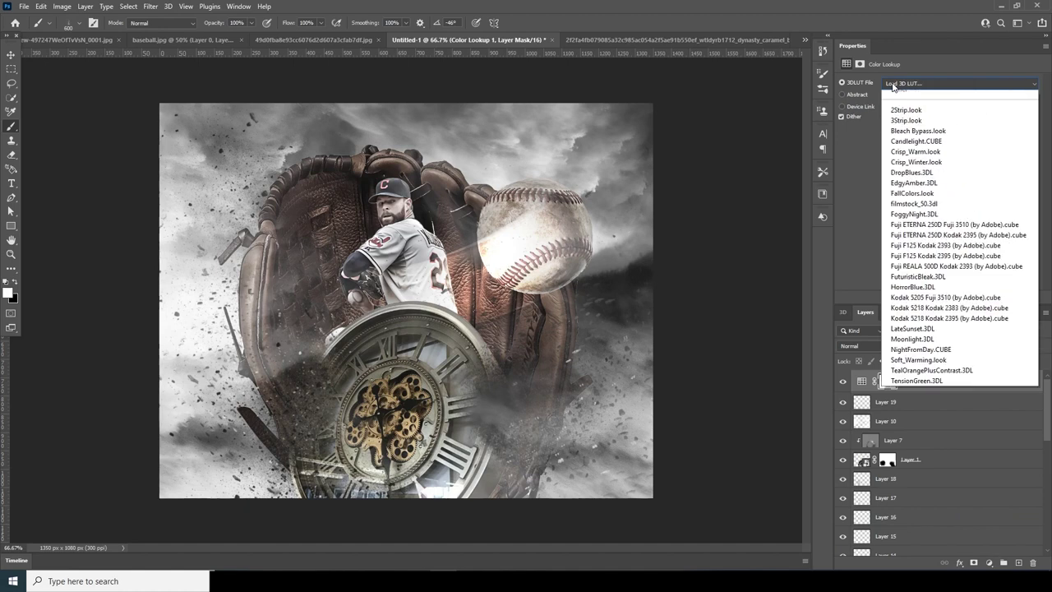
left_click(898, 96)
left_click(153, 81)
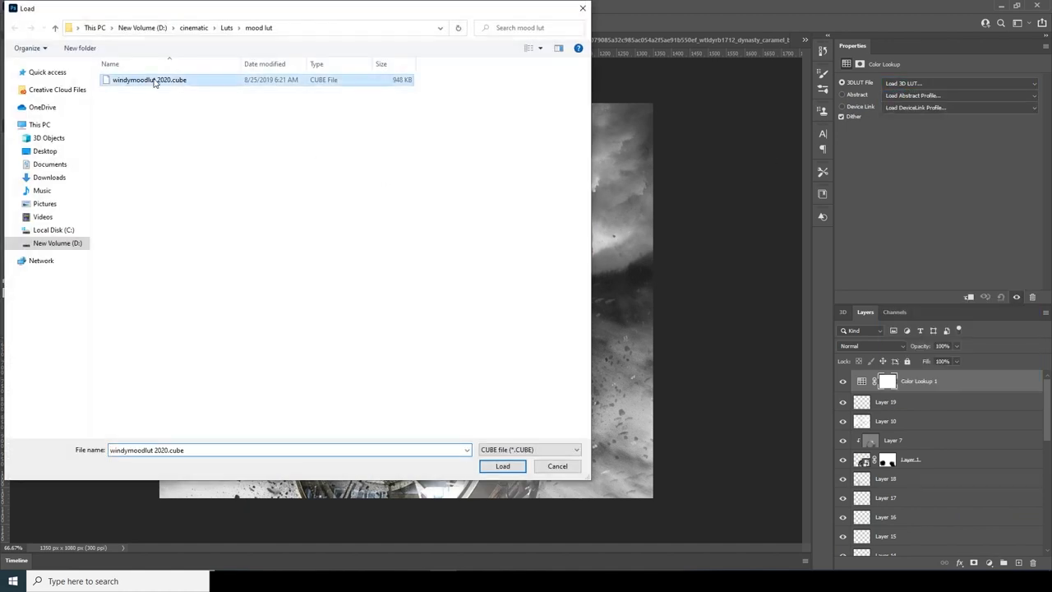
left_click(502, 466)
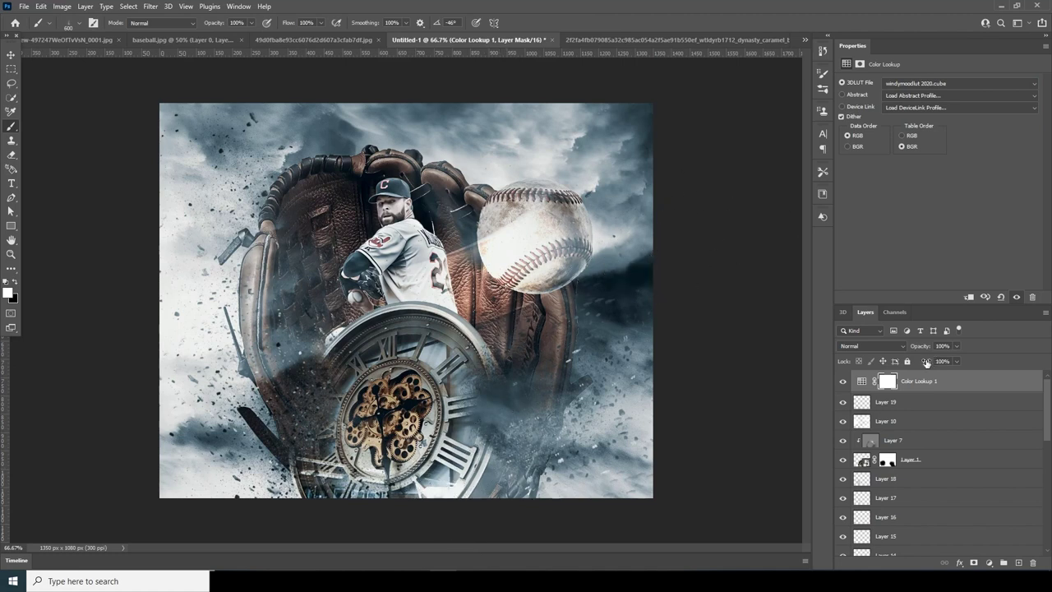
Step: Add a Color Balance adjustment above the Color Lookup and shift the midtones to Red +74 and strongly toward green
left_click(989, 562)
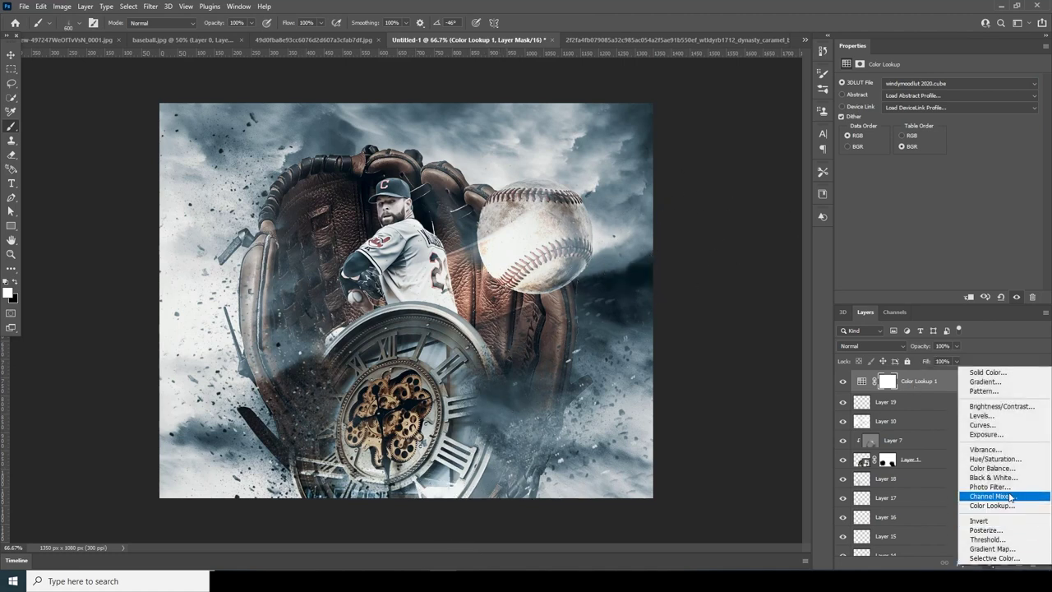
left_click(1004, 468)
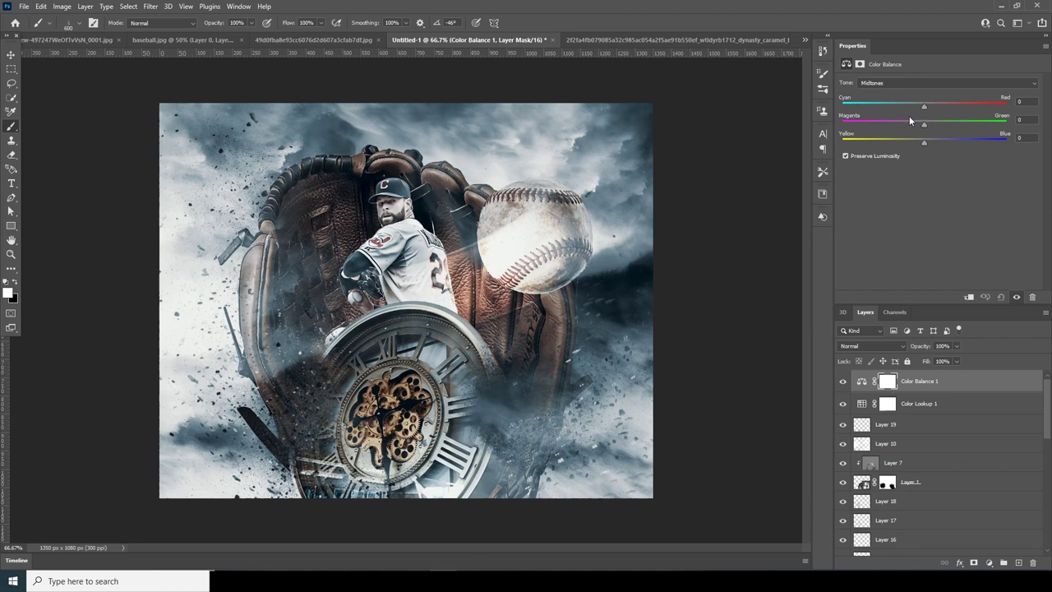
left_click(983, 103)
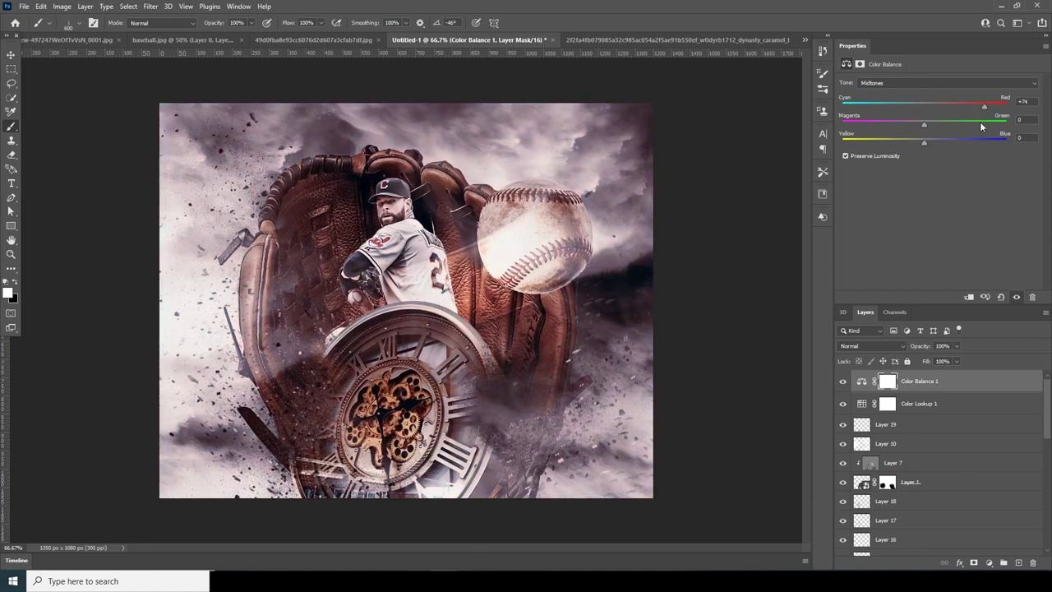
left_click(980, 123)
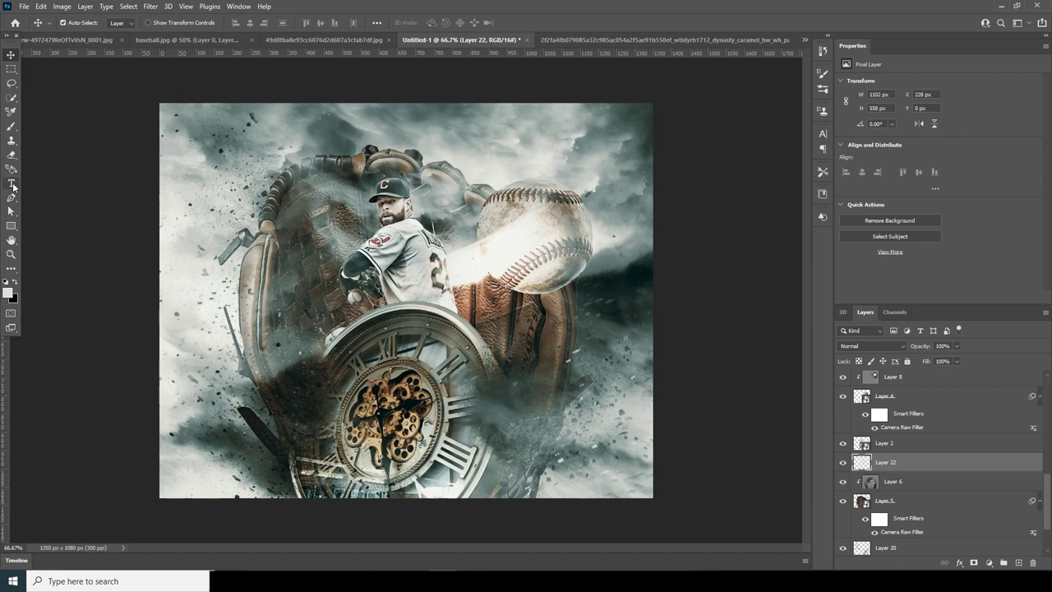
Step: Add a text layer reading BASEBALL above Layer 22, behind the player
left_click(11, 184)
left_click(338, 234)
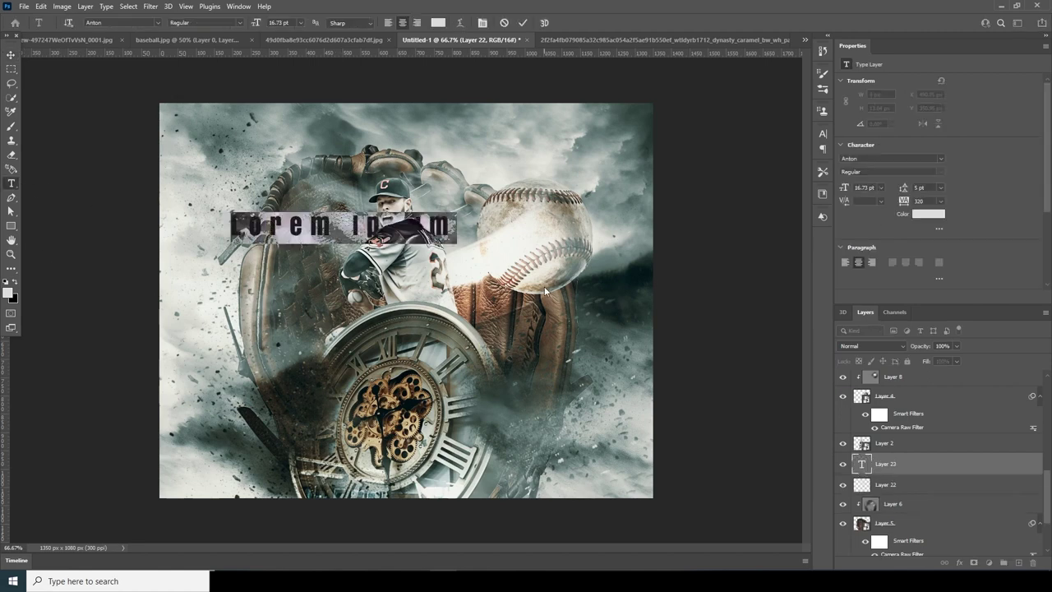
type("BASEB")
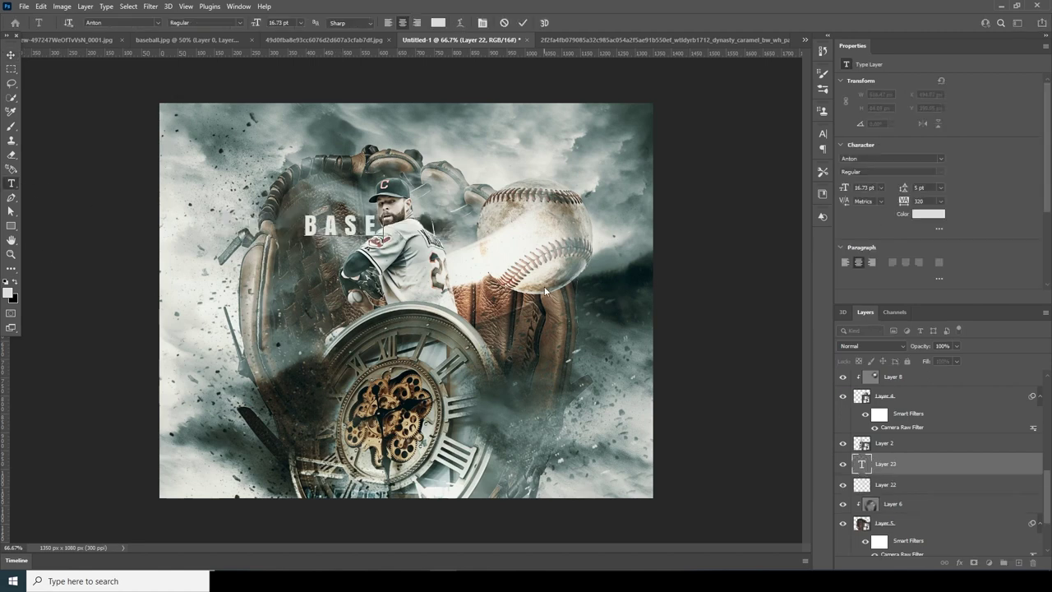
type("ALL")
key("ctrl+Return")
key("v")
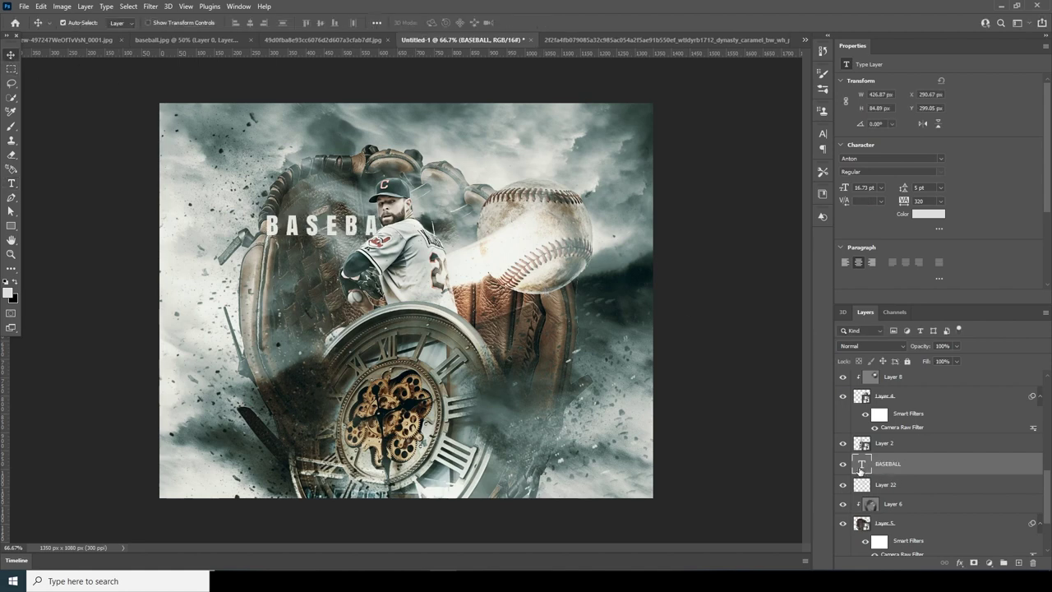
Step: Set the tracking of the BASEBALL text to 0
double_click(860, 465)
left_click(940, 200)
left_click(929, 270)
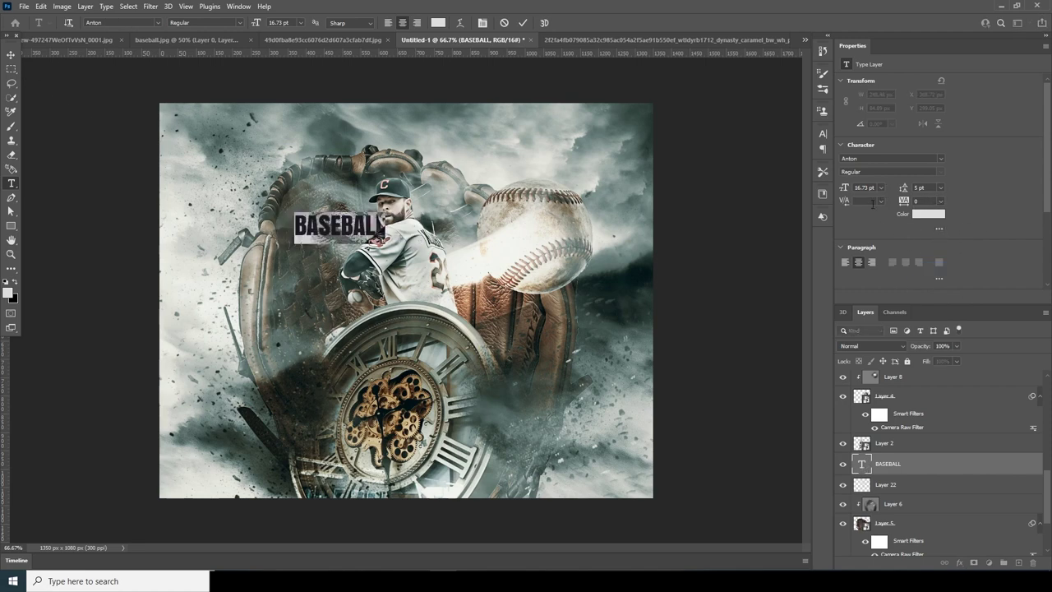
left_click(9, 58)
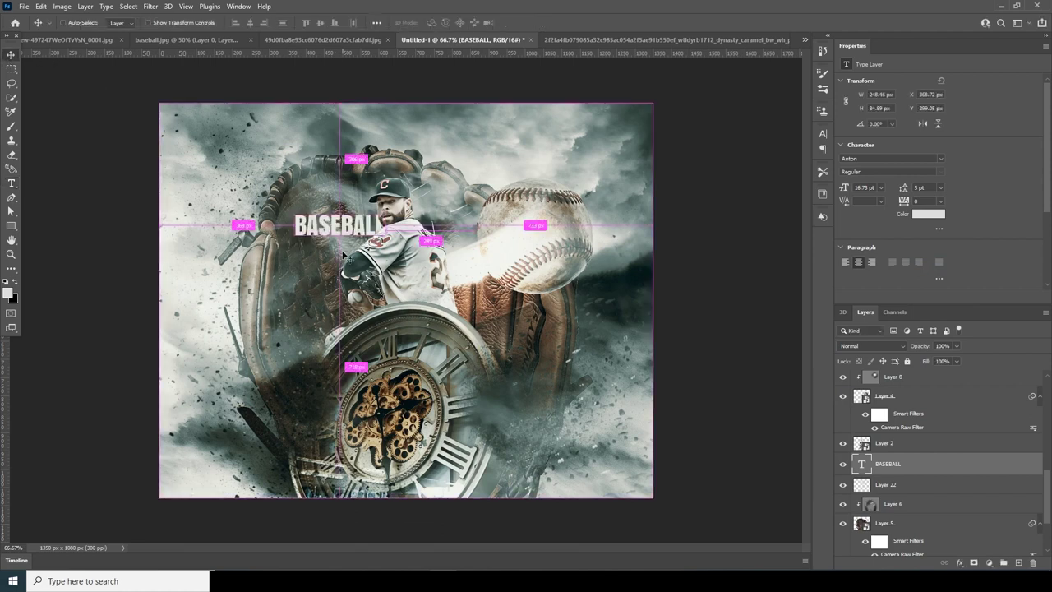
Step: Enlarge the BASEBALL text to about 429 px wide and place it over the glove's upper-left edge, beside the player's cap
key("ctrl+t")
left_click_drag(388, 245, 415, 255)
left_click_drag(347, 236, 275, 212)
key("Return")
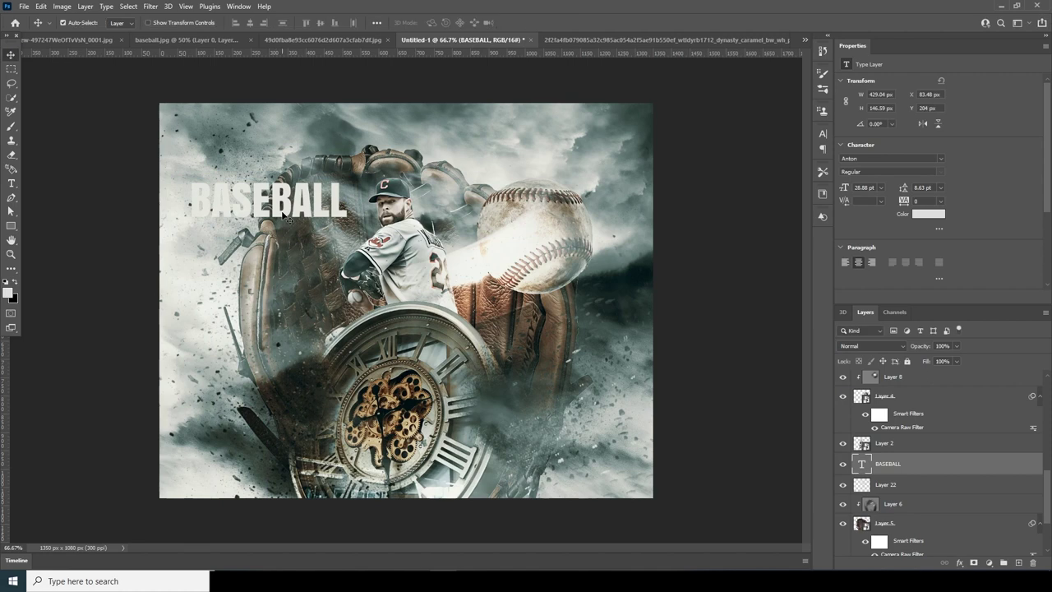
Step: Duplicate the BASEBALL text, change the copy to TEAM, enlarge it to about 546 px wide and place it below BASEBALL
key("ctrl+j")
double_click(860, 544)
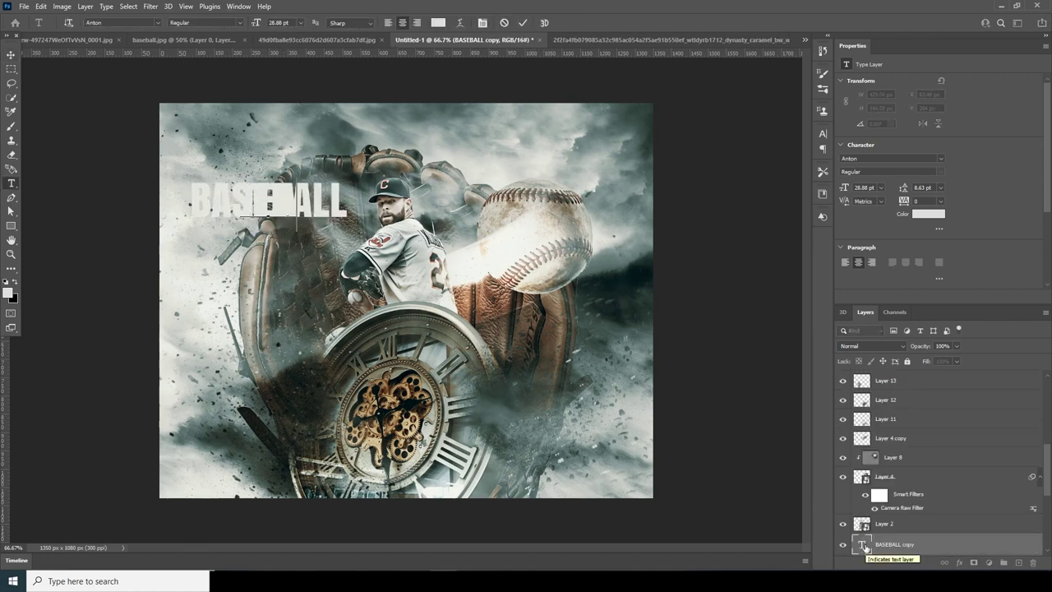
left_click(9, 55)
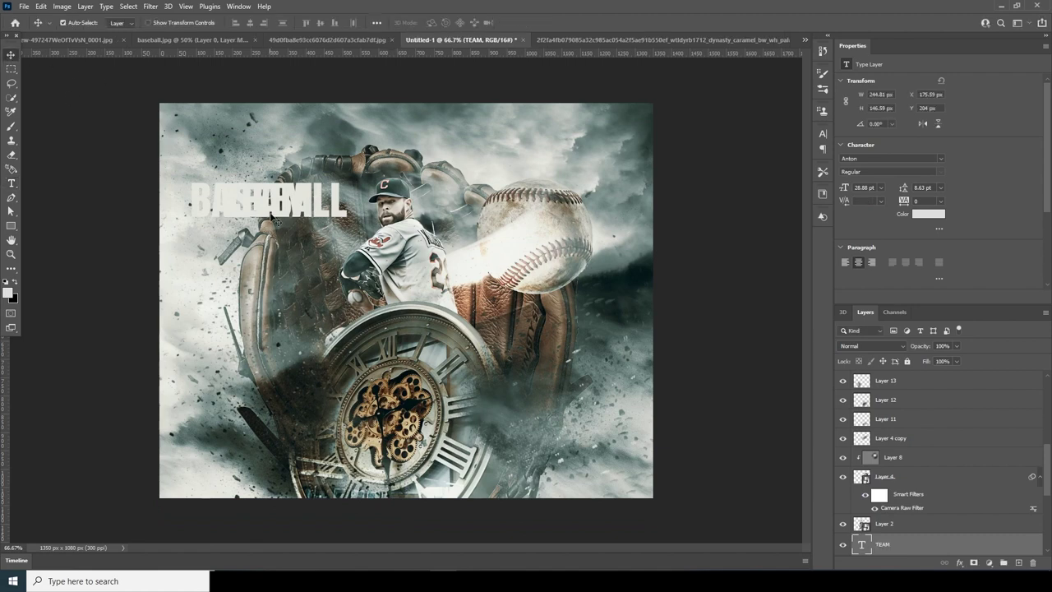
key("ctrl+t")
left_click_drag(289, 217, 370, 301)
left_click_drag(325, 251, 325, 273)
key("Return")
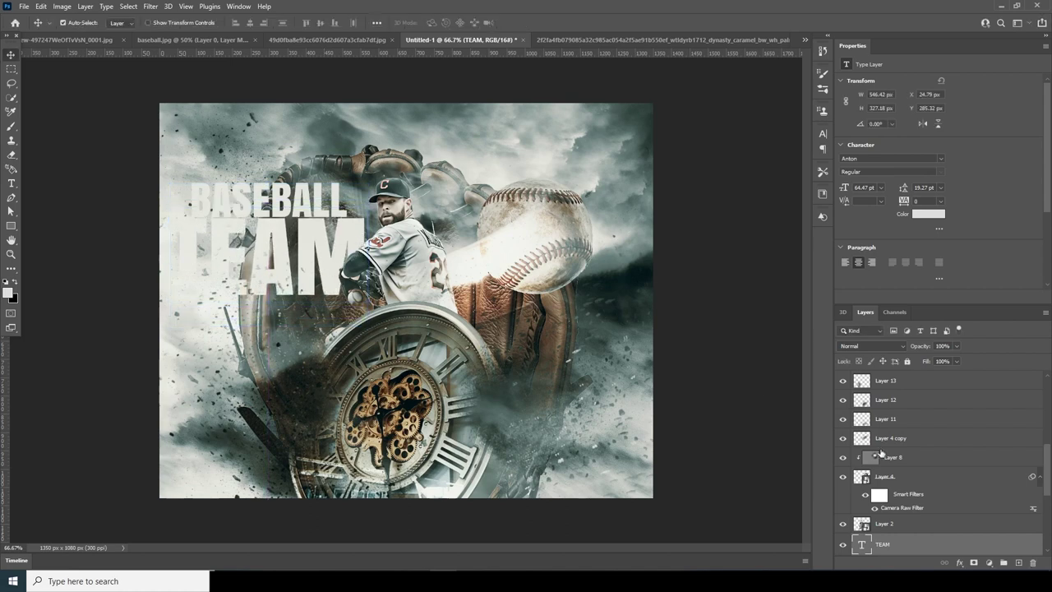
Step: Change the color of both the TEAM and BASEBALL texts to white (ffffff)
left_click(927, 213)
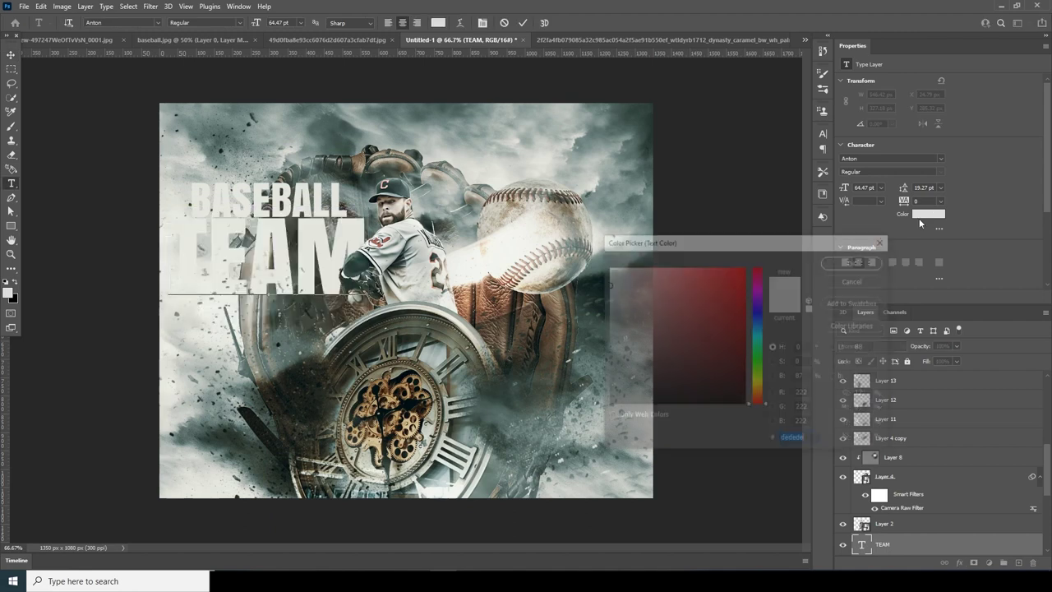
left_click_drag(626, 286, 606, 266)
left_click(839, 262)
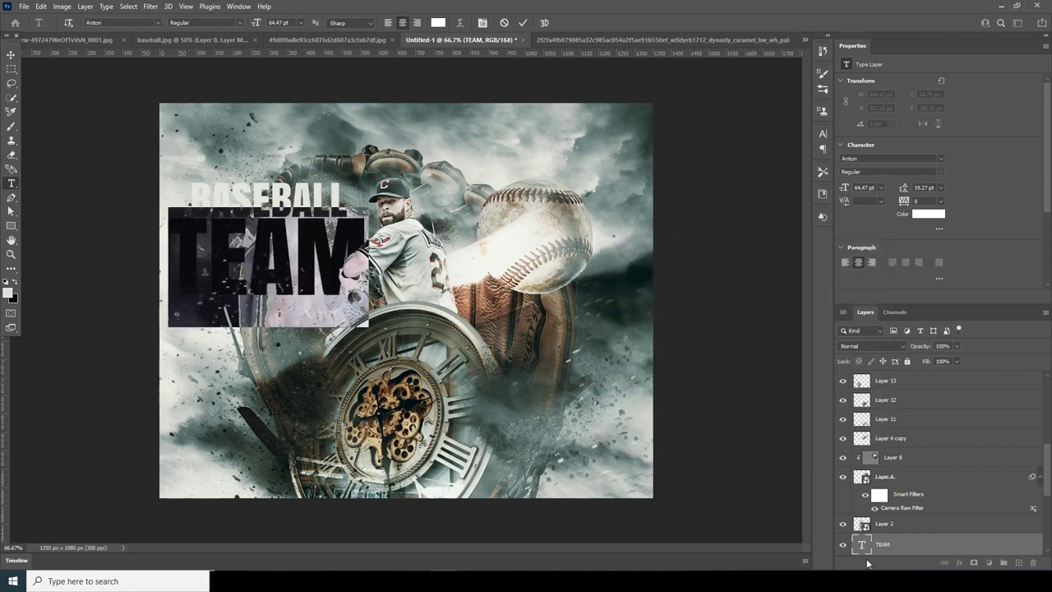
scroll(1040, 474, "down", 3)
double_click(861, 451)
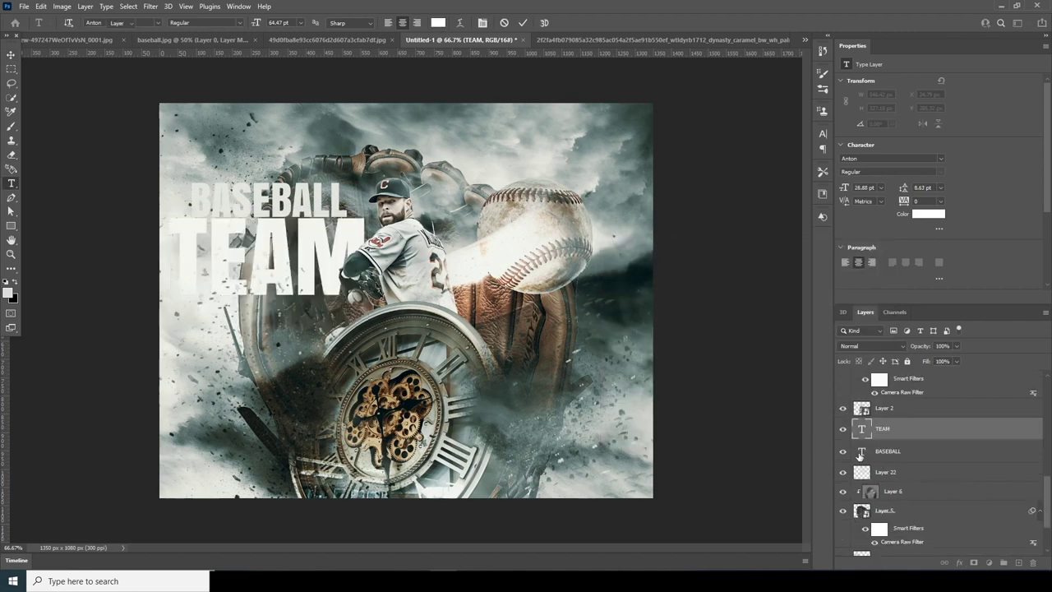
left_click(928, 214)
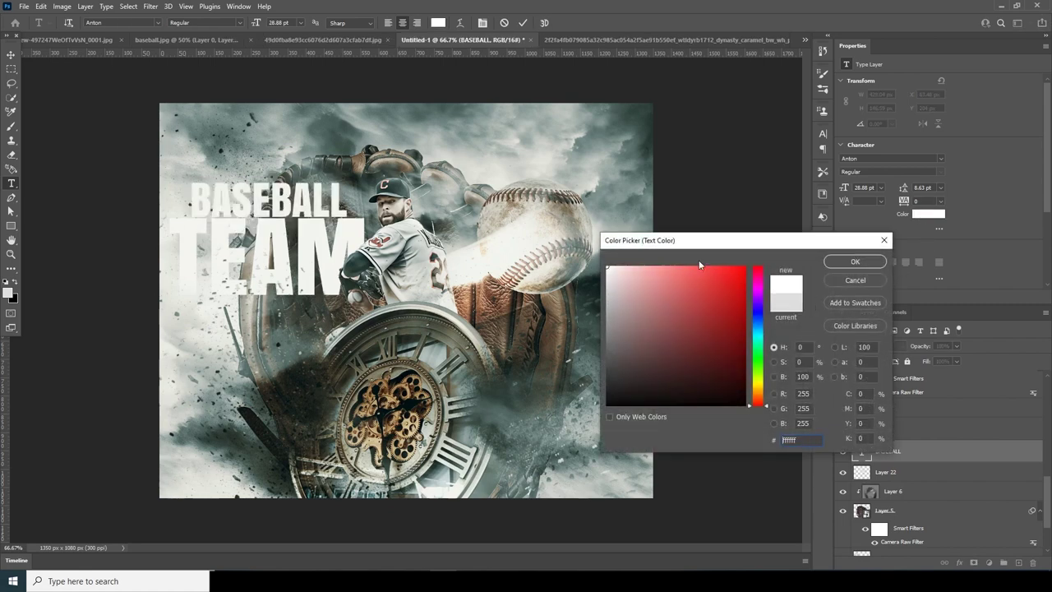
left_click(854, 261)
key("ctrl+Return")
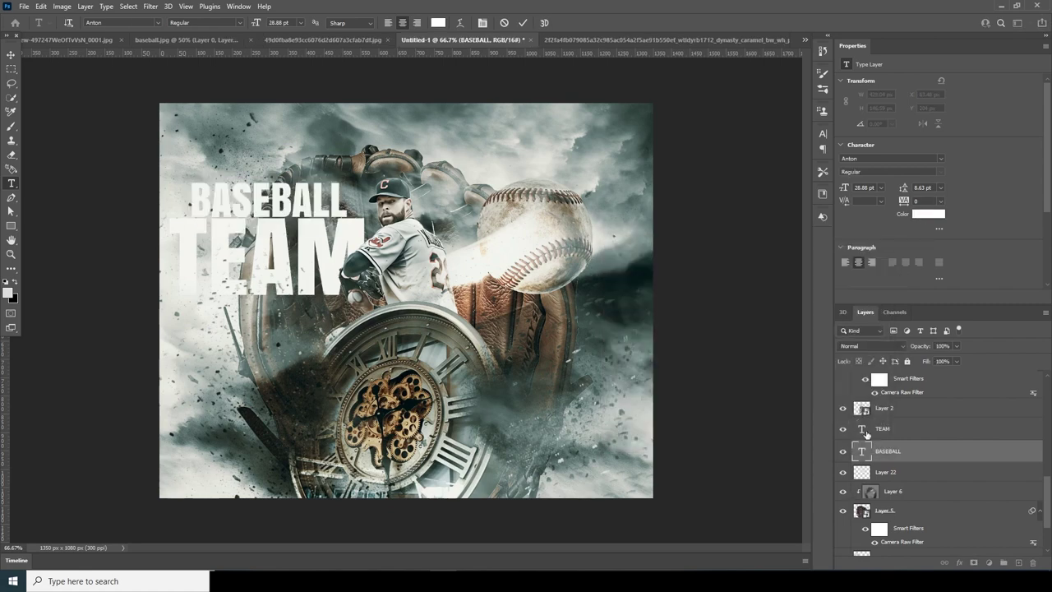
Step: Scale the TEAM and BASEBALL texts together to about 164%, rotate them to about -14.5°, and center them behind the player
left_click(865, 434)
left_click(868, 453)
left_click(868, 437)
left_click(862, 452, "shift")
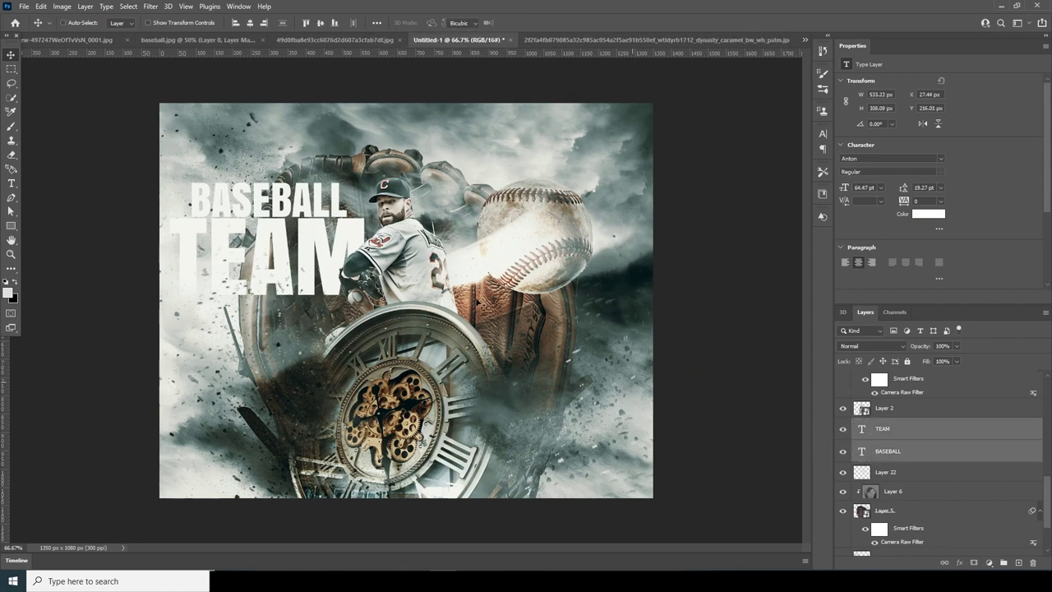
key("ctrl+t")
right_click(311, 245)
left_click(331, 273)
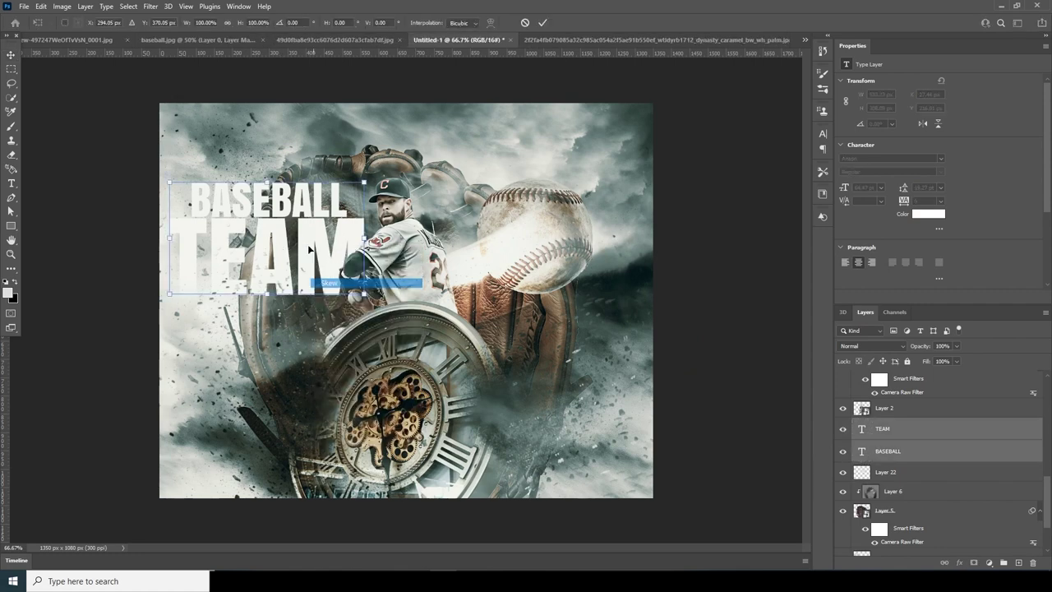
left_click_drag(271, 188, 287, 184)
left_click(11, 56)
left_click_drag(238, 237, 420, 284)
left_click_drag(518, 338, 581, 311)
left_click_drag(516, 311, 491, 322)
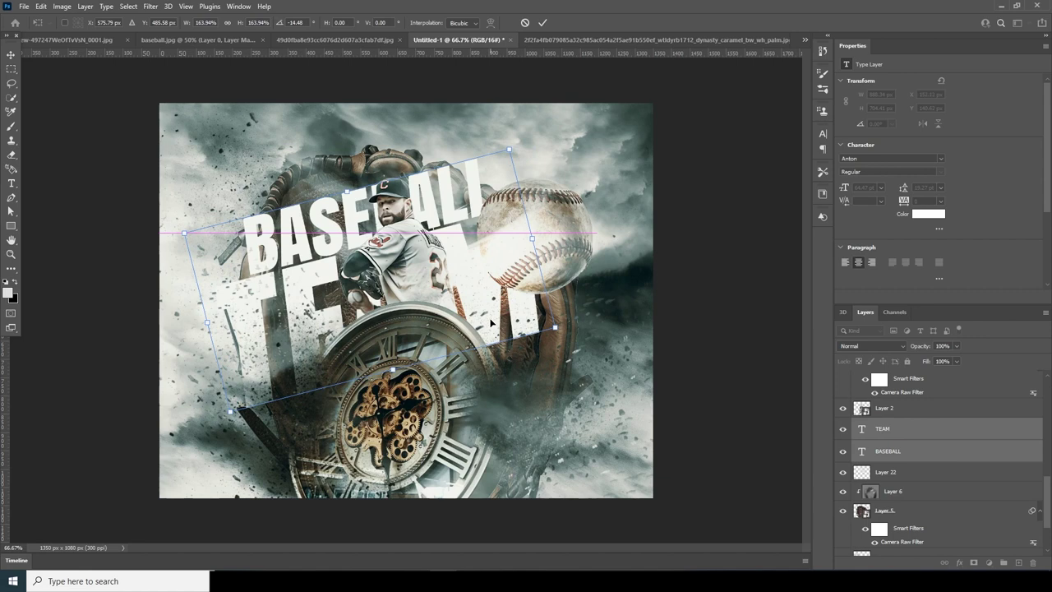
key("Return")
Step: Stamp all visible layers into a new merged layer above Color Balance 1
scroll(875, 401, "up", 5)
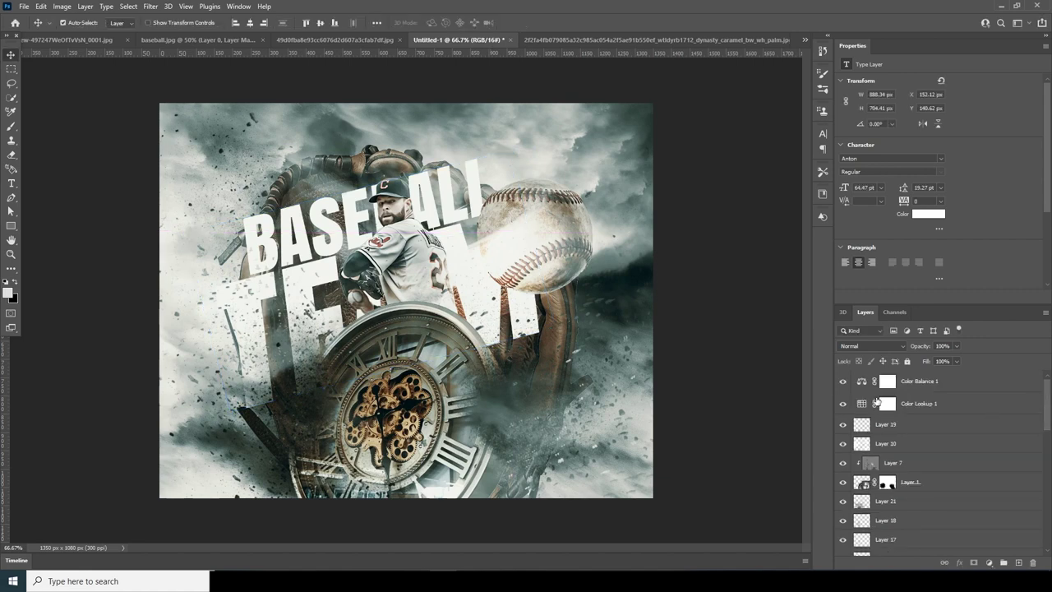
left_click(863, 383)
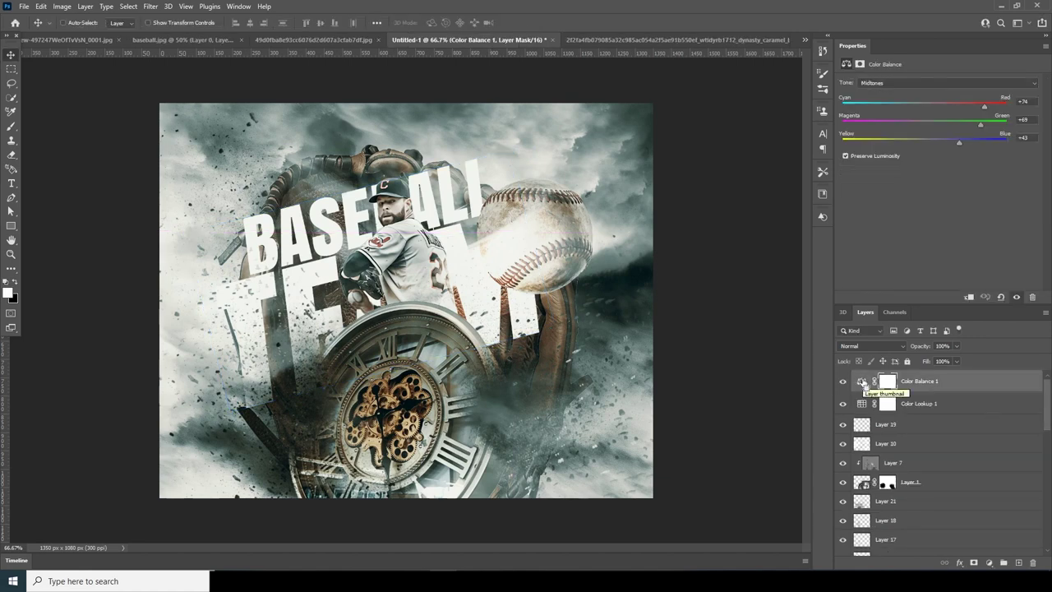
key("ctrl+shift+alt+e")
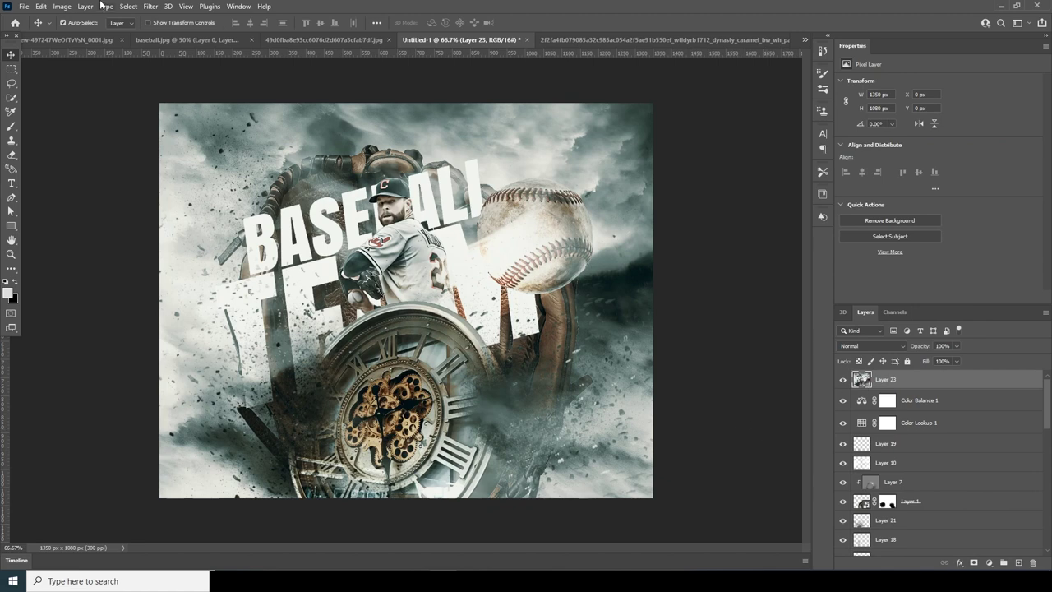
Step: Start the Camera Raw filter on the merged layer and set Highlights to -84, Clarity to +57 and Vibrance to +52
left_click(149, 7)
left_click(177, 98)
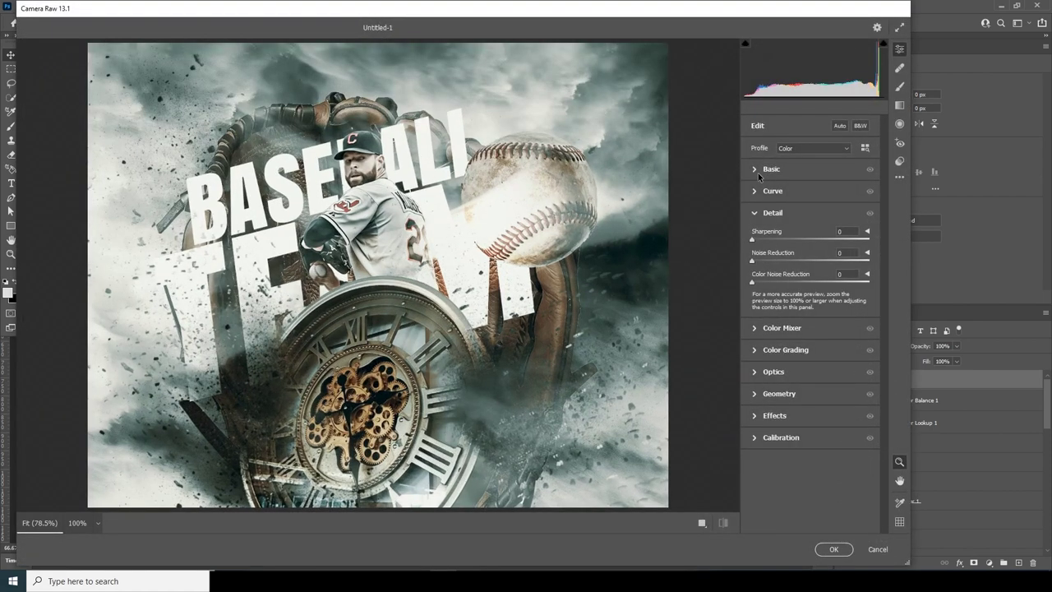
left_click(759, 174)
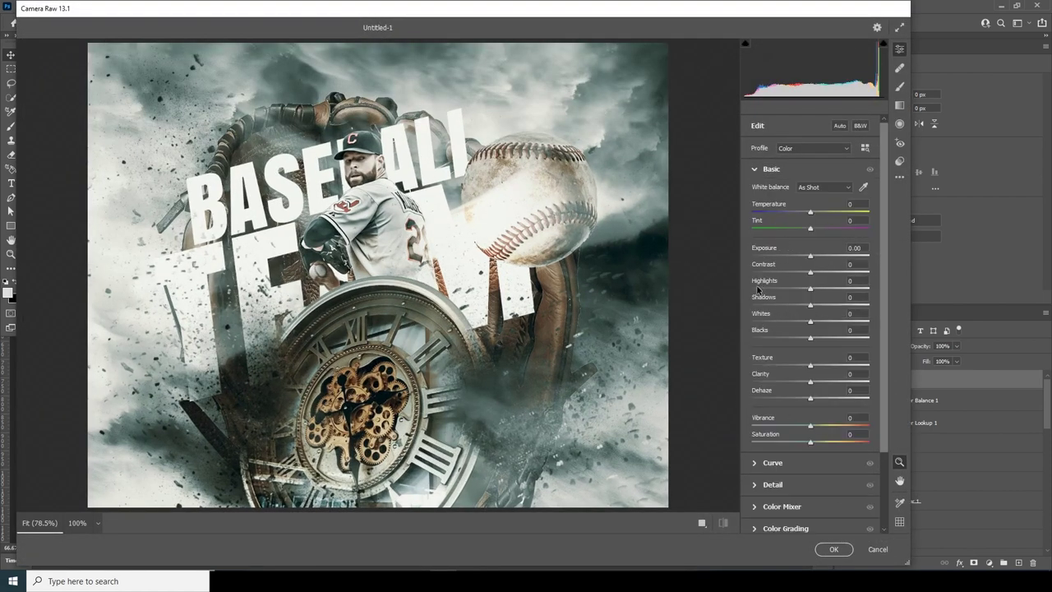
left_click(761, 289)
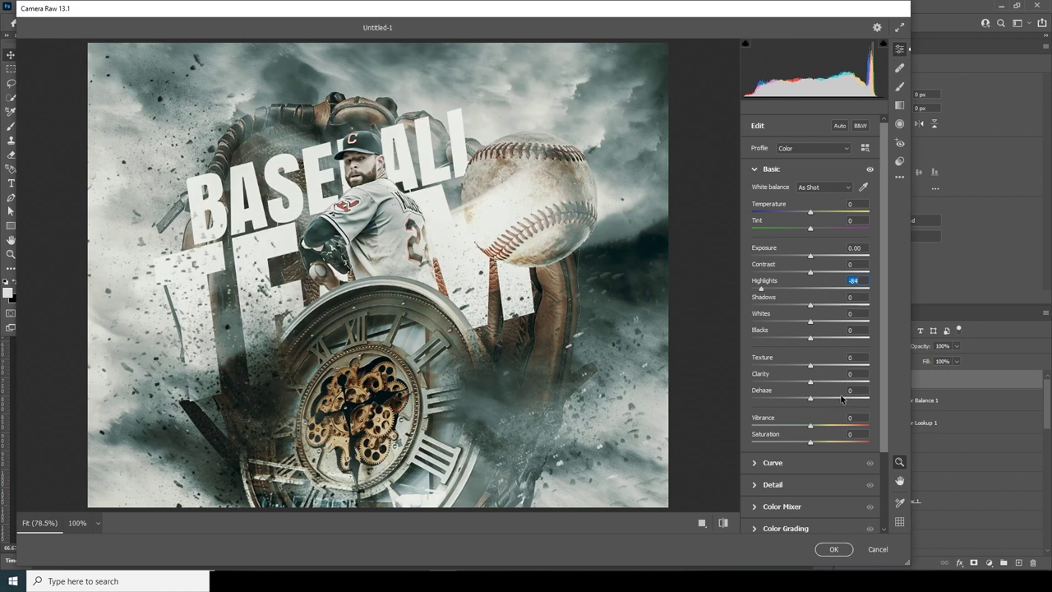
left_click(842, 382)
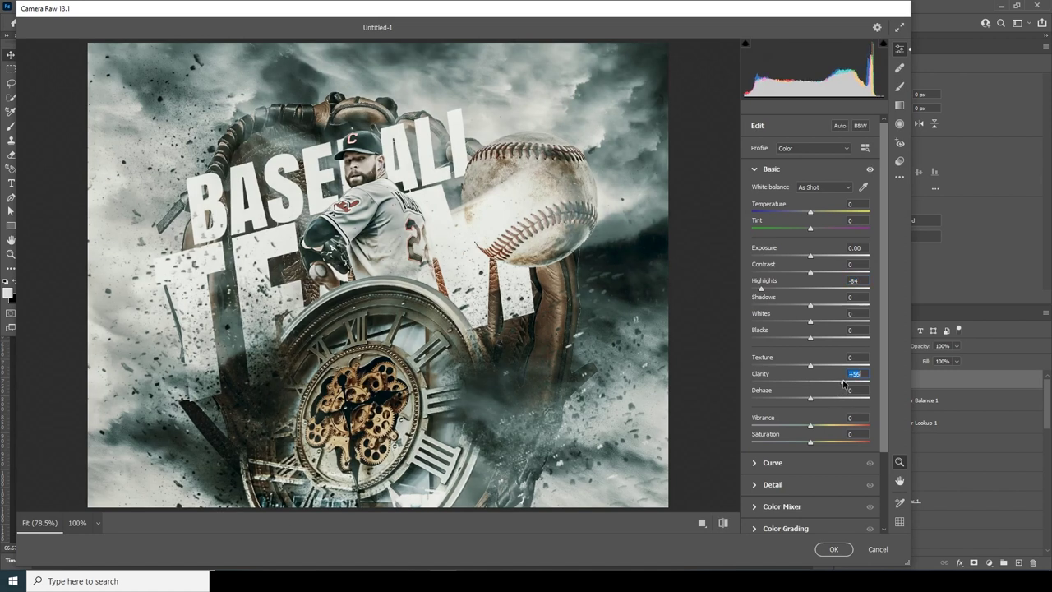
left_click(834, 427)
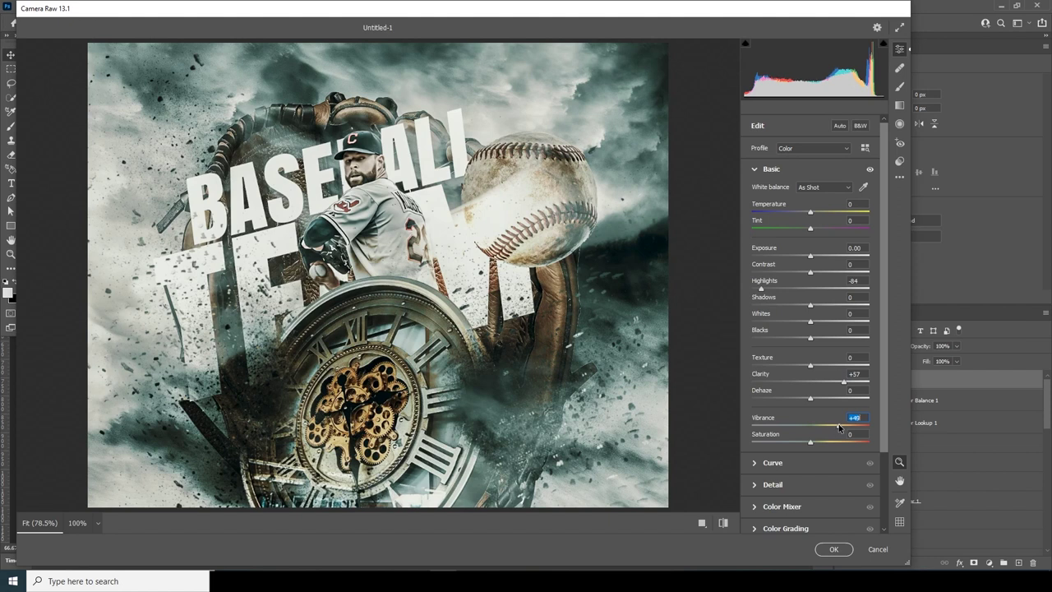
scroll(822, 415, "down", 3)
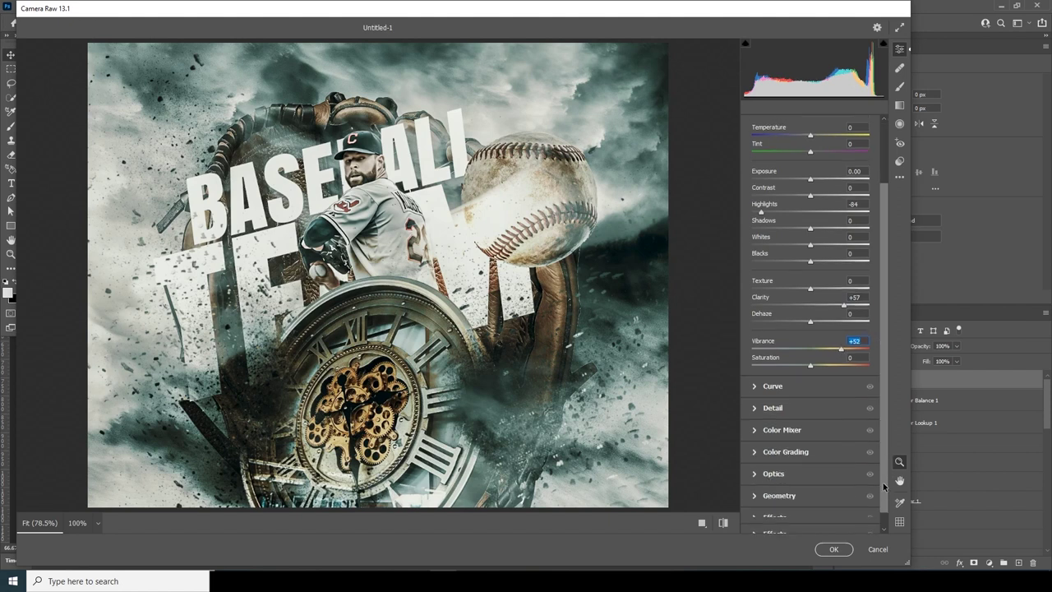
Step: Adjust the Color Noise Reduction, set Texture to +41, and apply the Camera Raw filter
left_click(756, 399)
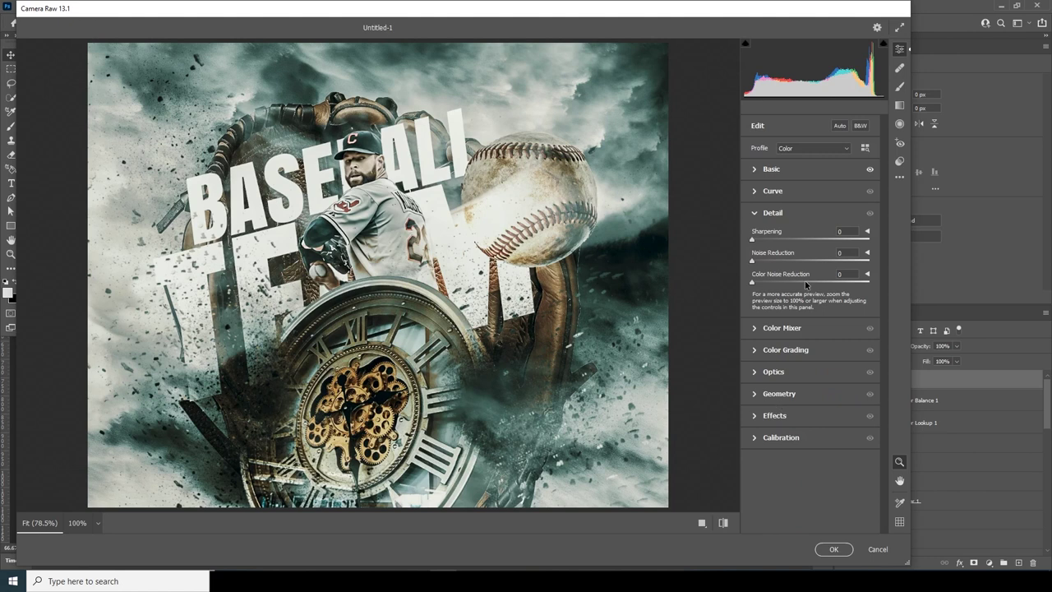
left_click_drag(763, 282, 769, 283)
double_click(773, 283)
left_click(757, 170)
left_click_drag(825, 368, 835, 367)
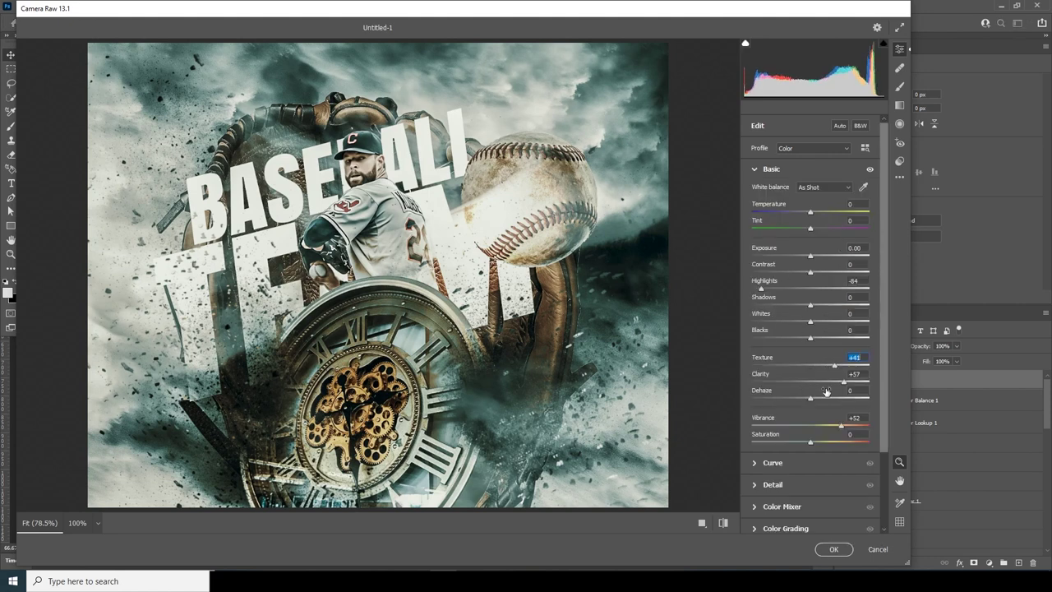
left_click(831, 548)
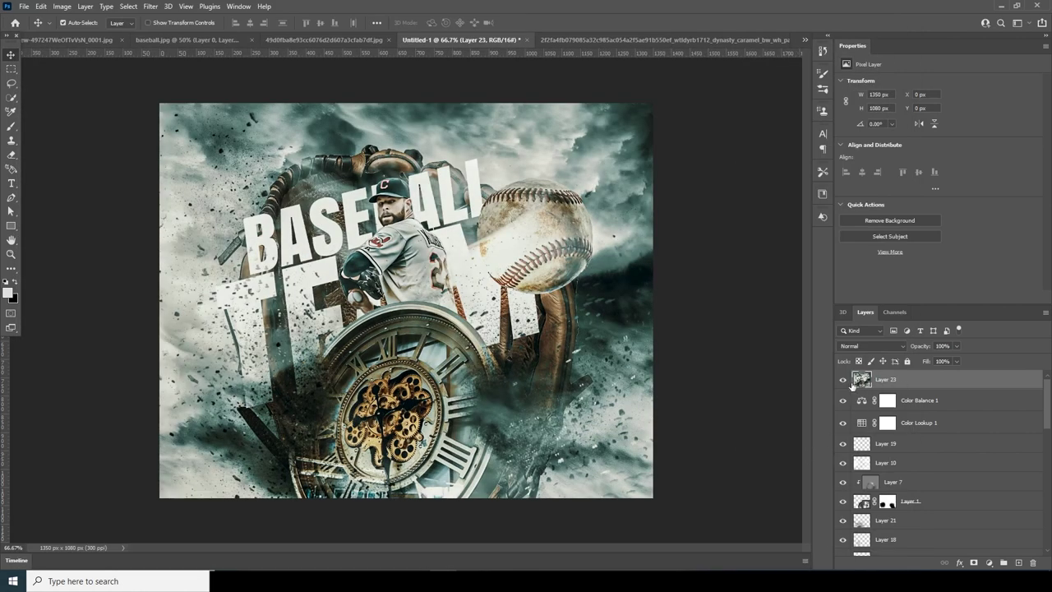
Step: Duplicate Layer 23 and, in Neural Filters, turn on JPEG Artifacts Removal and Style Transfer for the copy
key("ctrl+j")
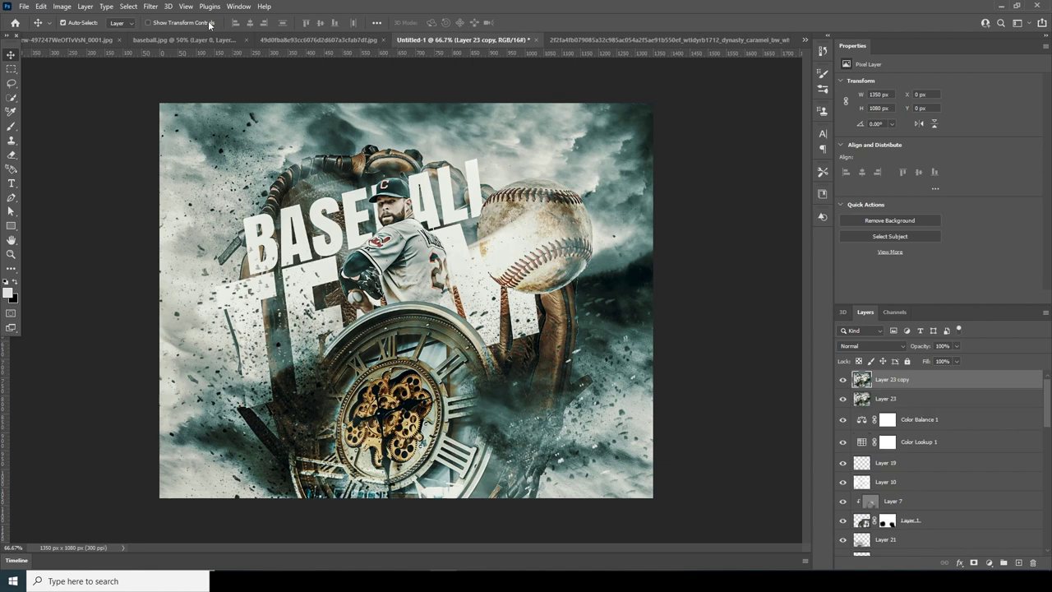
left_click(149, 7)
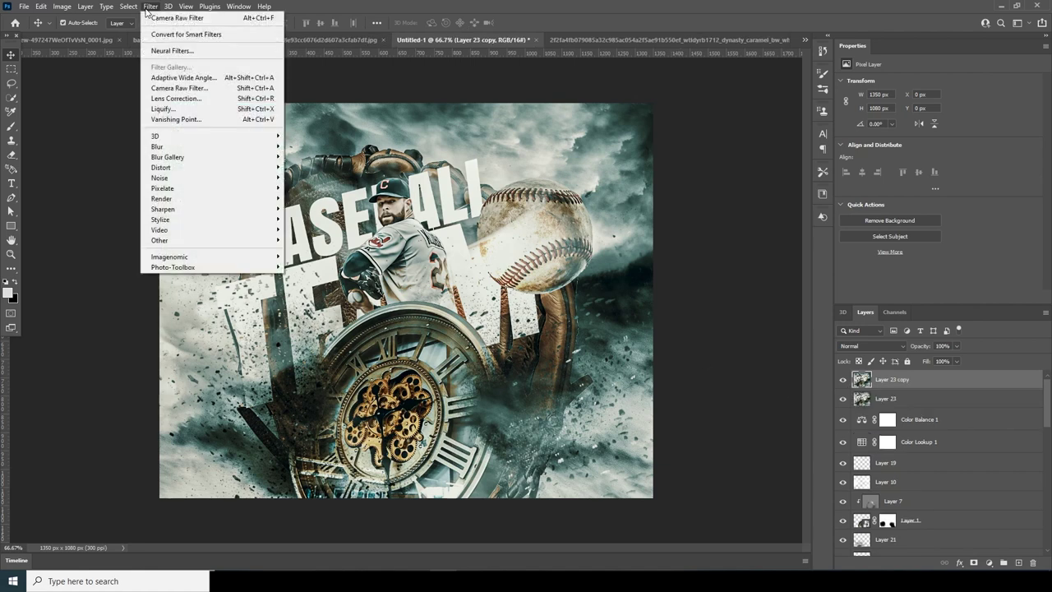
left_click(145, 12)
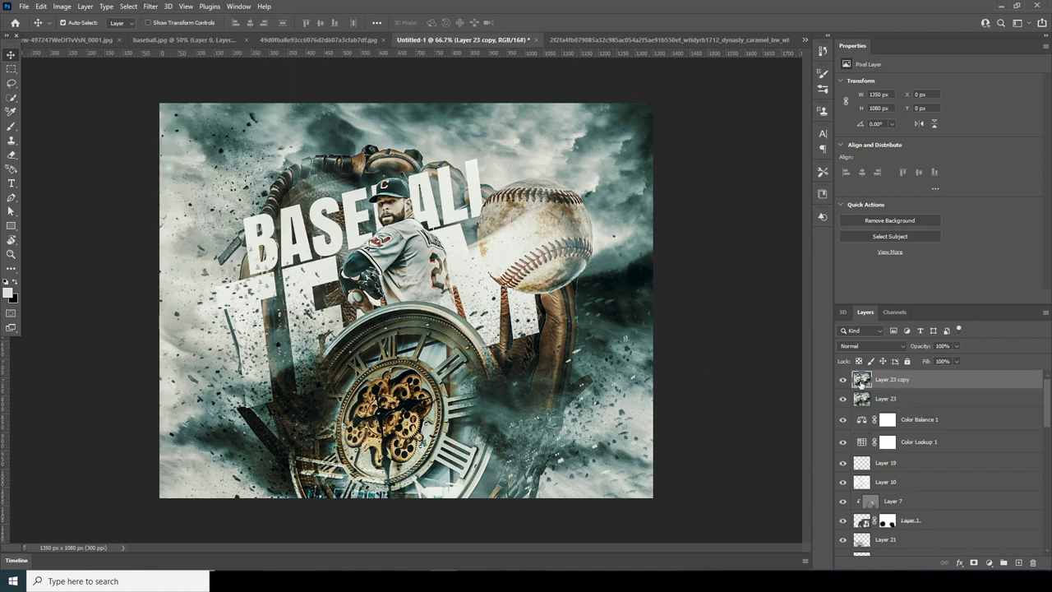
left_click(152, 7)
left_click(184, 52)
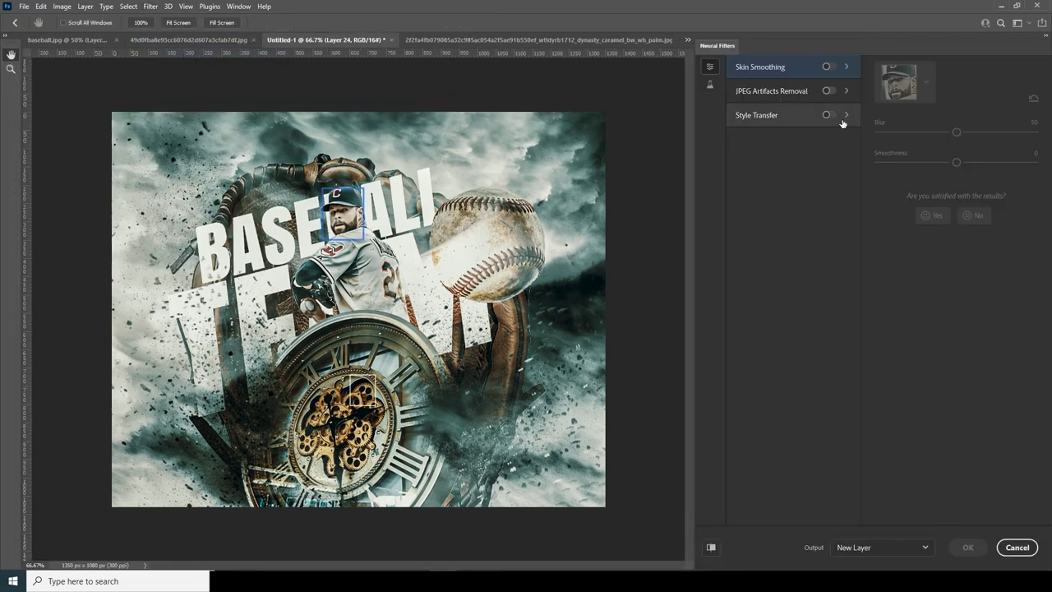
left_click(827, 92)
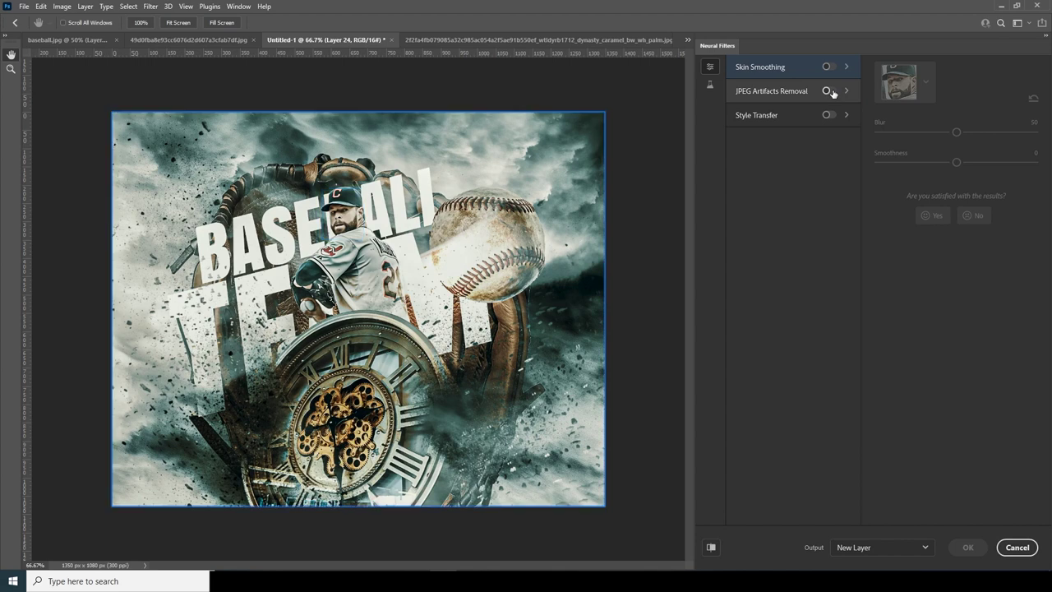
left_click(803, 123)
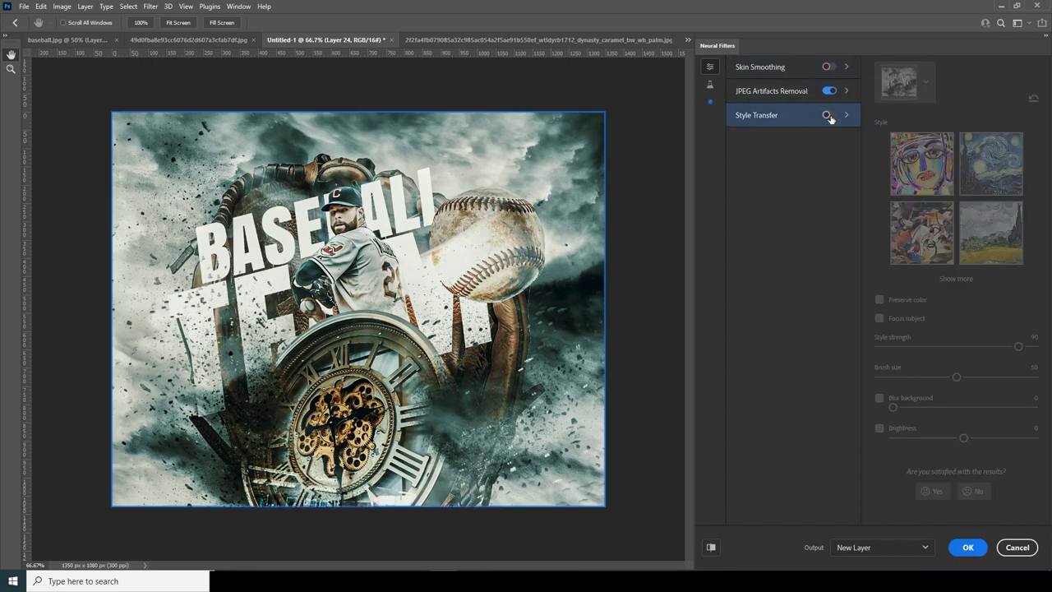
left_click(828, 115)
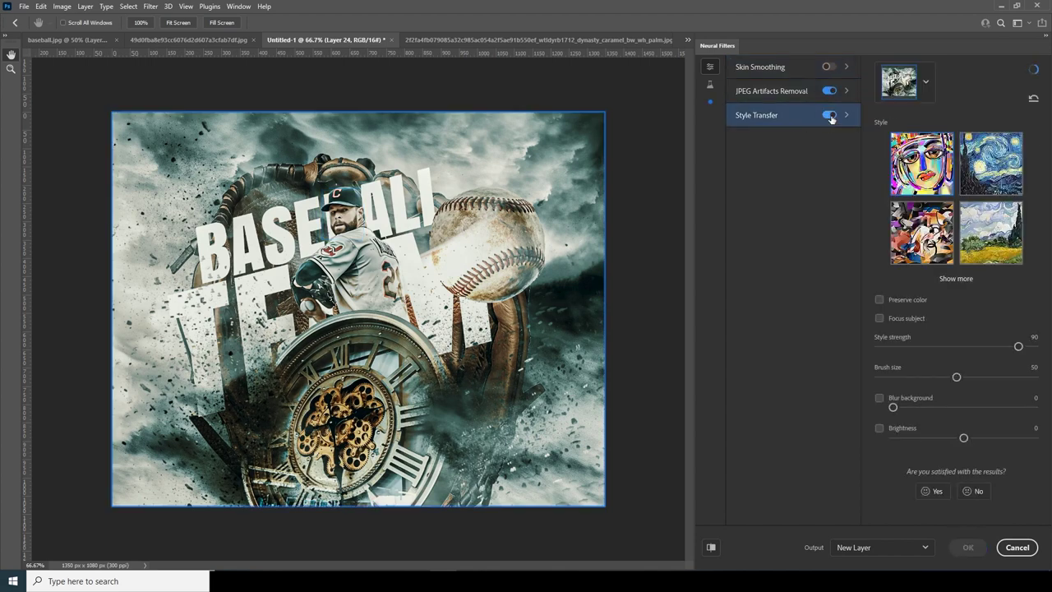
Step: Choose the tattoo skull artwork as the transfer style, enable Focus subject, and apply the neural filters to a new layer
left_click(949, 280)
scroll(944, 286, "down", 2)
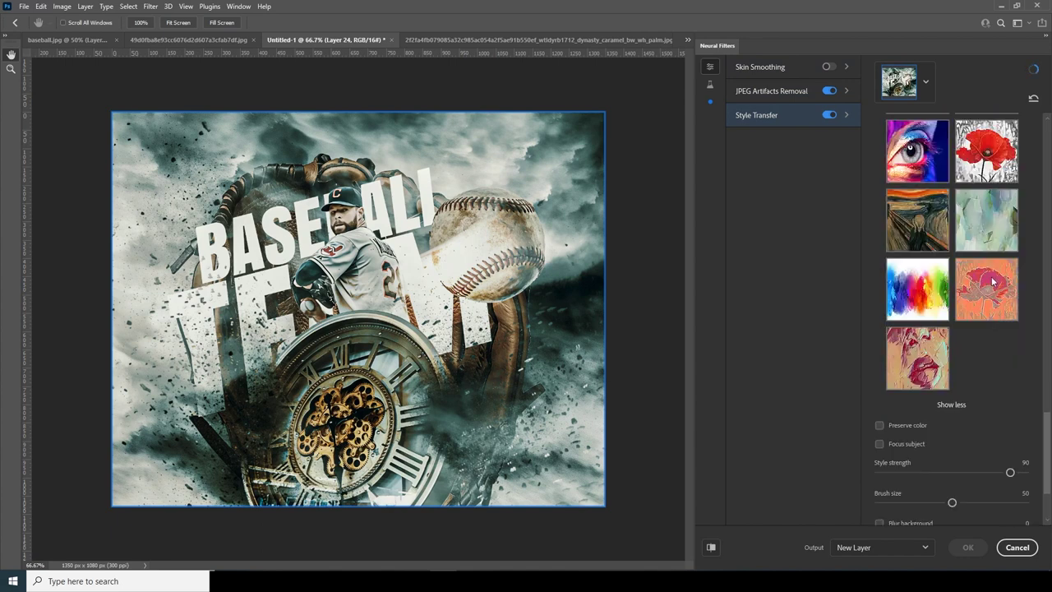
left_click(1048, 274)
left_click_drag(1048, 315, 1048, 193)
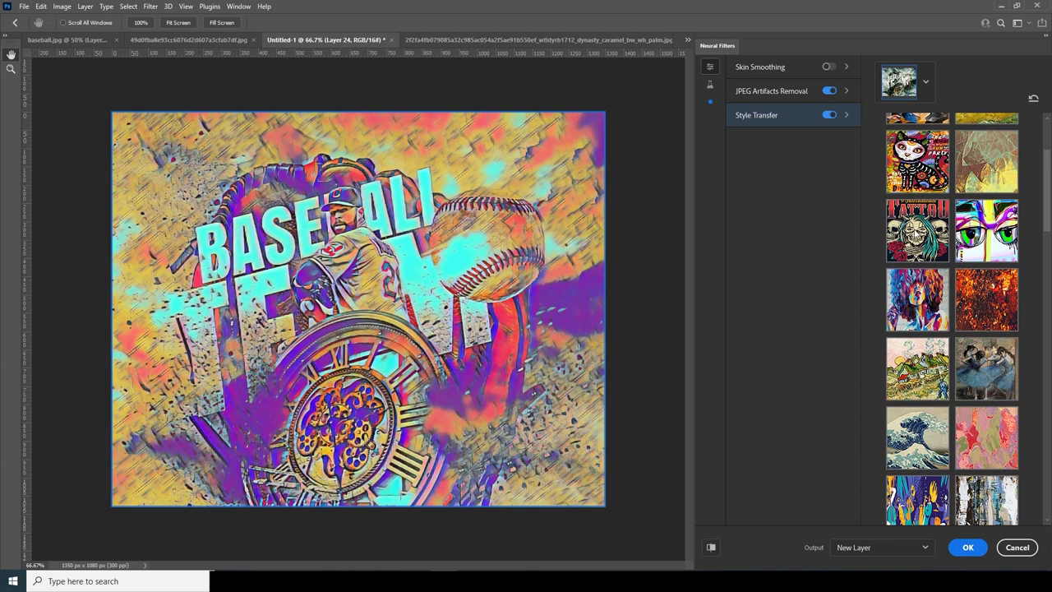
left_click(915, 232)
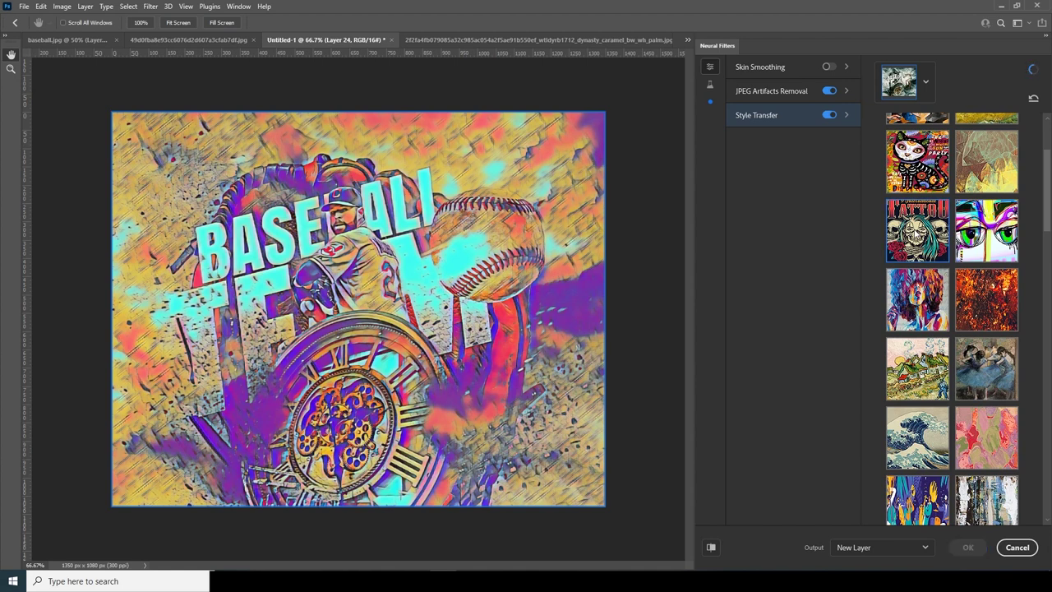
left_click_drag(1048, 206, 1045, 494)
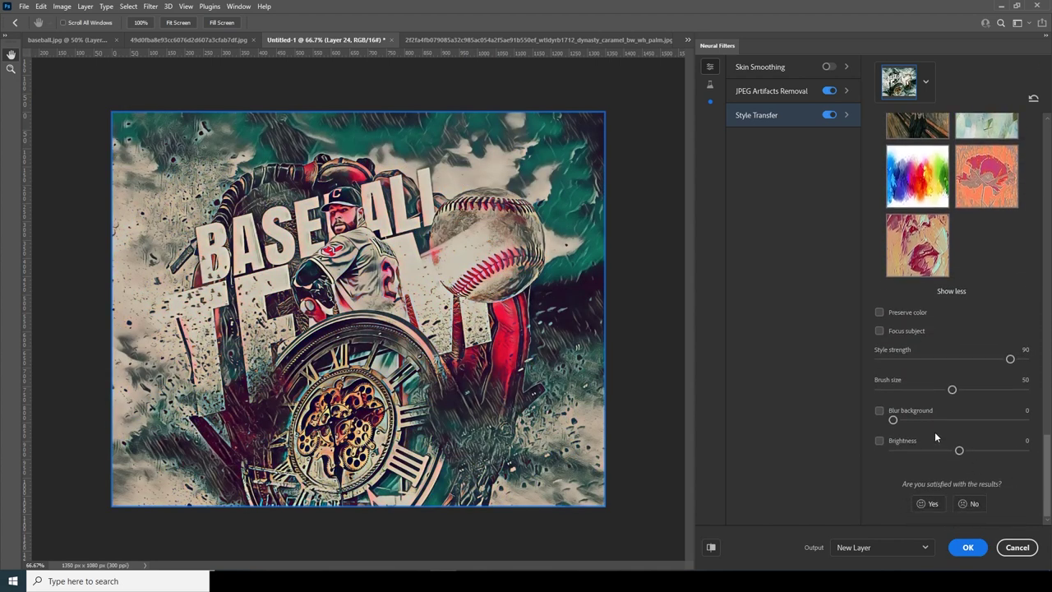
left_click(879, 331)
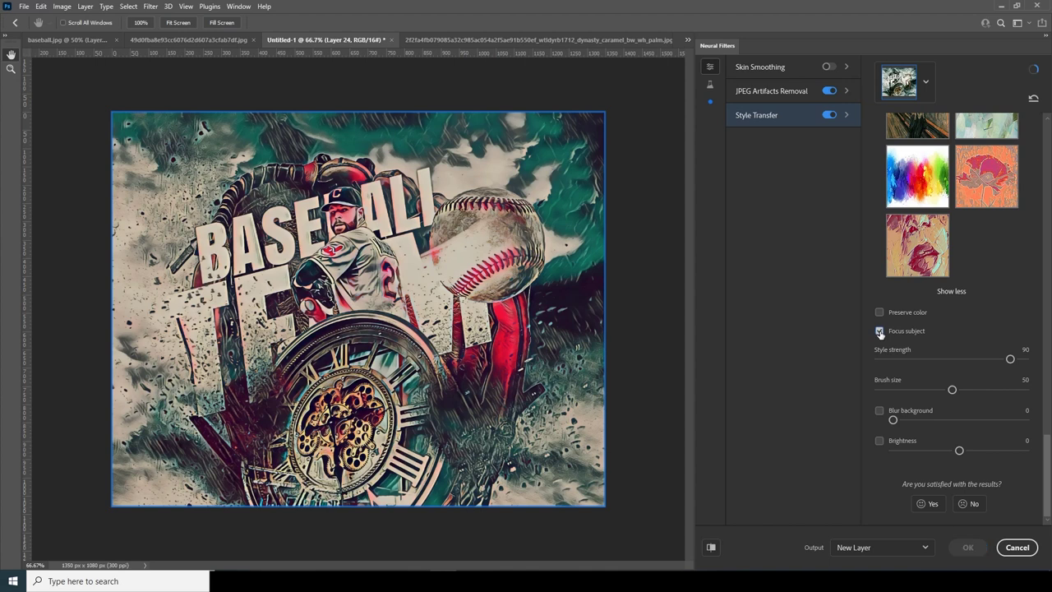
left_click(969, 547)
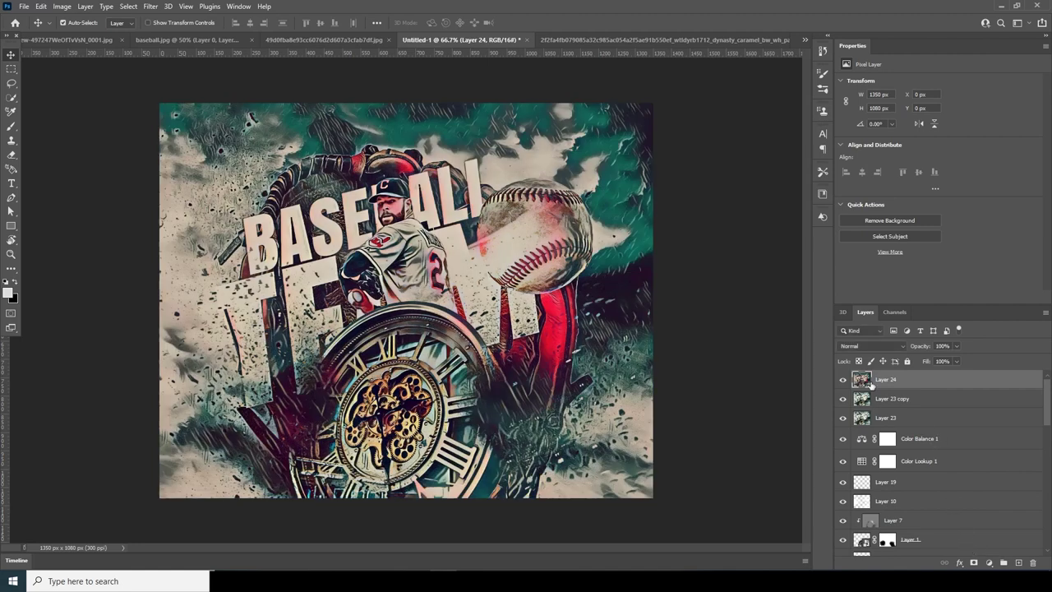
Step: Set the stylized Layer 24 to Soft Light blending and add a white layer mask to it
left_click(873, 345)
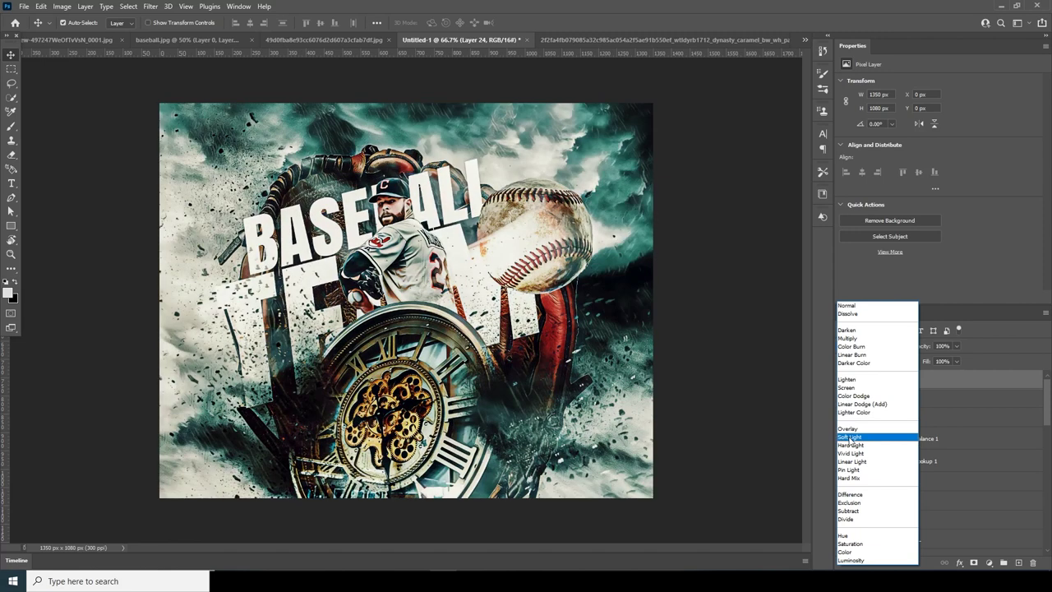
left_click(849, 438)
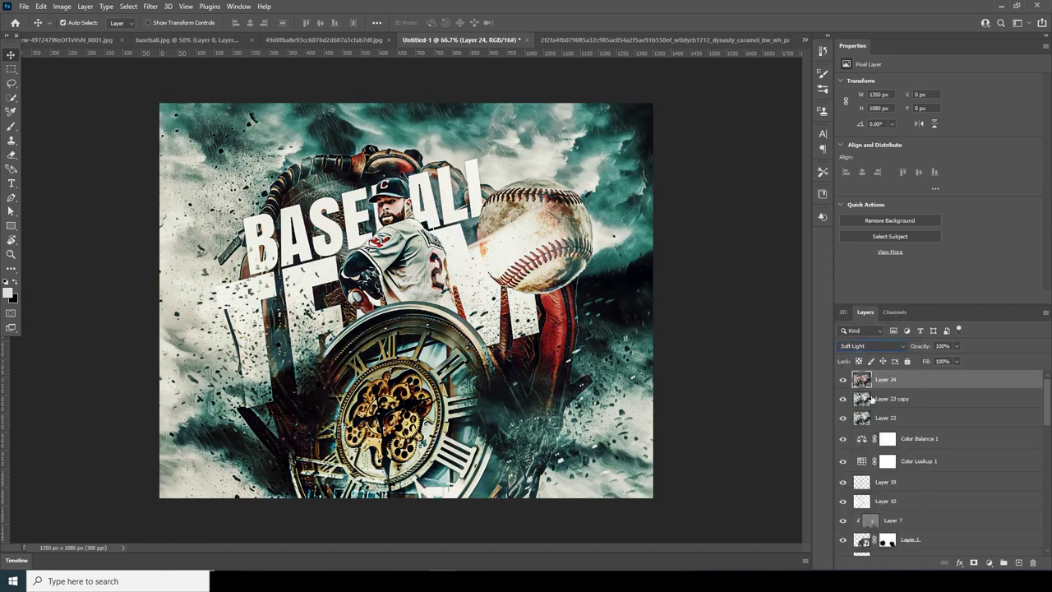
left_click(973, 563)
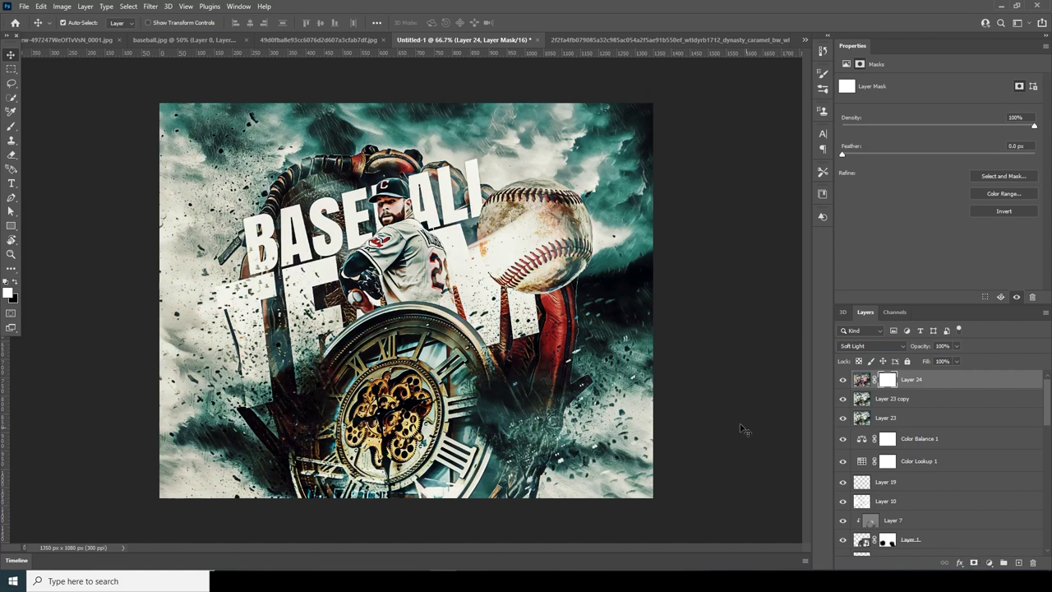
Step: Set up the Brush tool with the Soft Round tip, reduced to 400 px, with black as the foreground color
key("b")
left_click(78, 25)
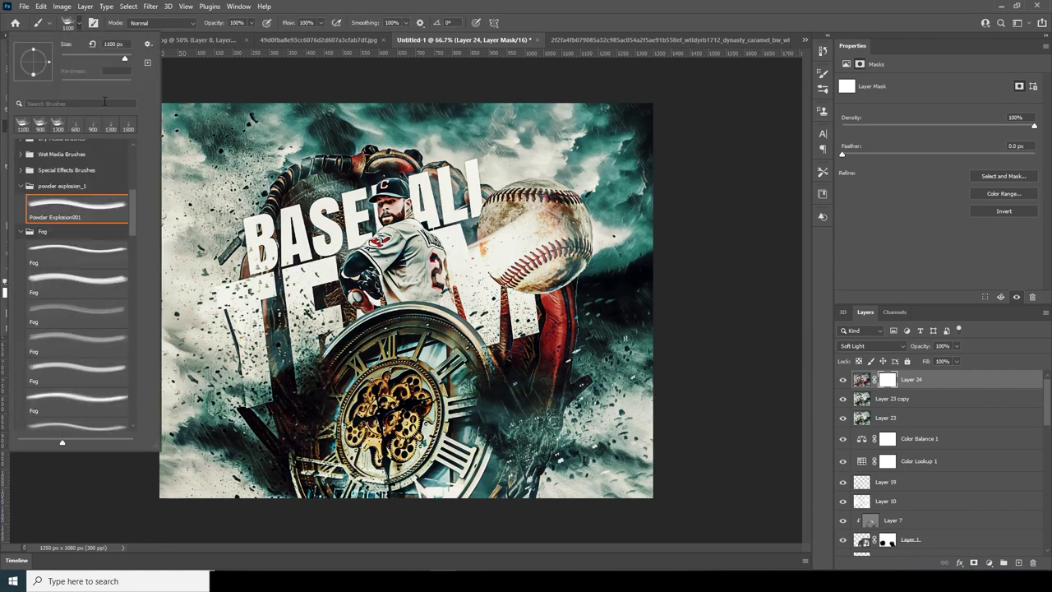
left_click_drag(130, 208, 125, 167)
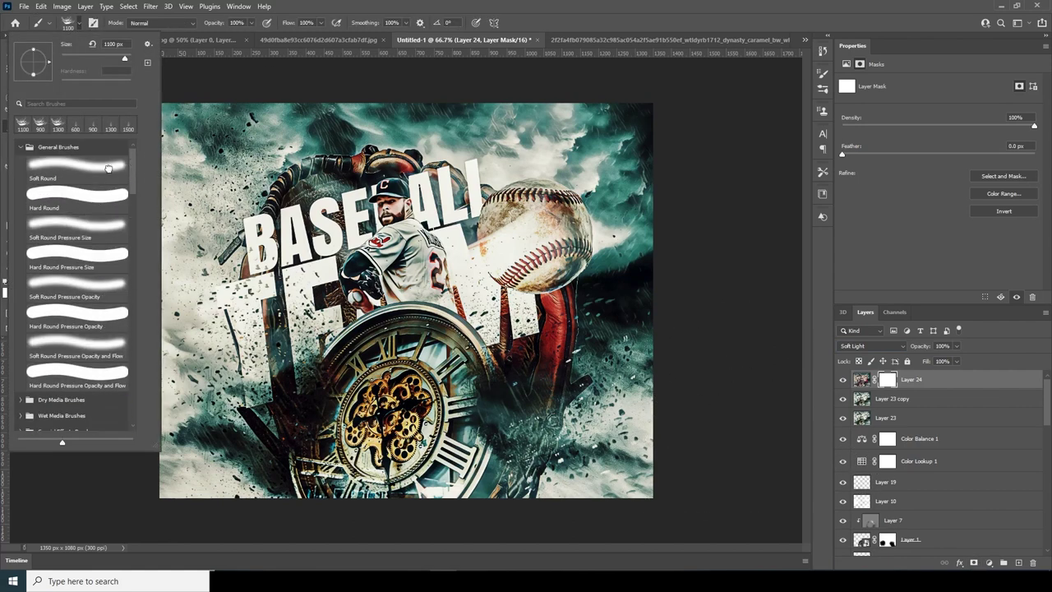
double_click(108, 168)
key("bracketleft")
key("bracketleft")
key("bracketleft")
key("bracketleft")
key("bracketleft")
key("bracketleft")
key("bracketleft")
key("bracketleft")
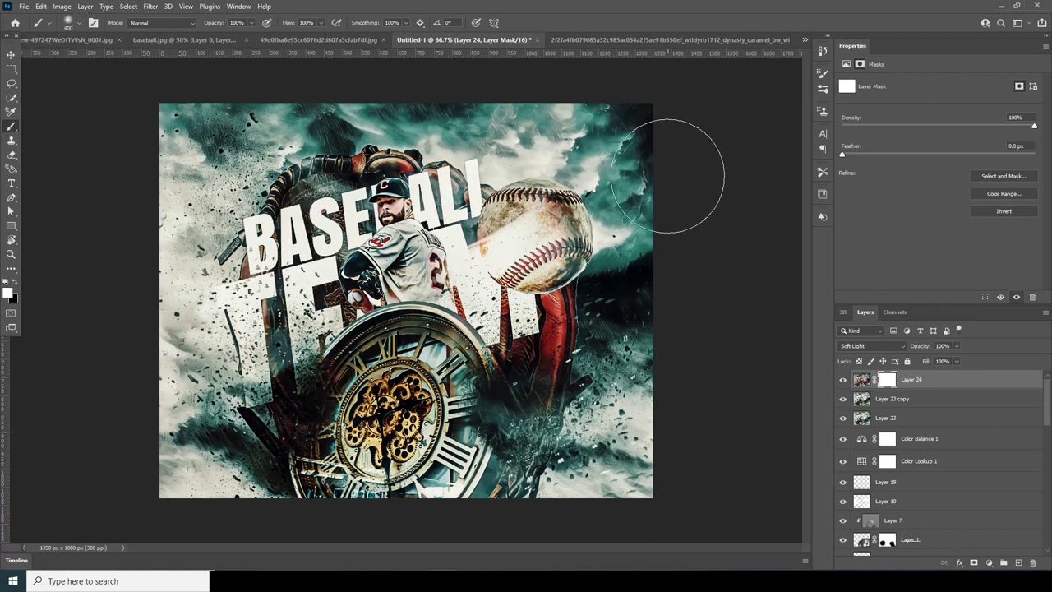
left_click(15, 283)
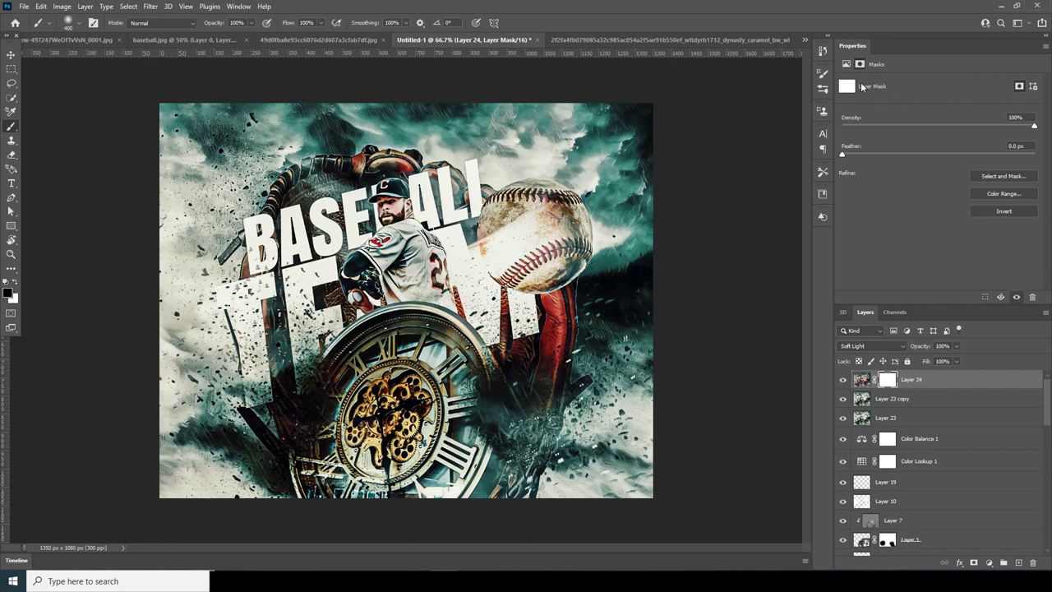
Step: Paint black on Layer 24's mask over the surrounding sky, glove and poster edges, keeping the style effect around the player and clock
mouse_move(679, 131)
left_mouse_down()
mouse_move(695, 200)
mouse_move(660, 321)
mouse_move(611, 346)
left_mouse_up()
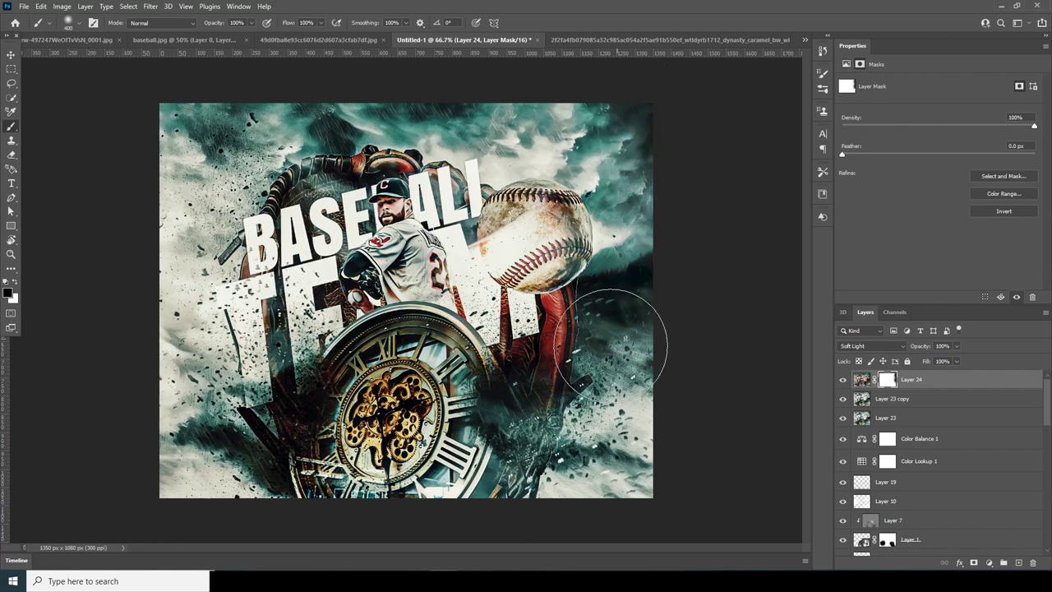
mouse_move(586, 412)
left_mouse_down()
mouse_move(542, 451)
mouse_move(582, 469)
left_mouse_up()
key("bracketleft")
key("bracketleft")
mouse_move(595, 156)
left_mouse_down()
mouse_move(320, 129)
mouse_move(188, 299)
mouse_move(306, 490)
left_mouse_up()
mouse_move(386, 205)
left_mouse_down()
mouse_move(321, 154)
mouse_move(634, 198)
mouse_move(572, 457)
left_mouse_up()
key("bracketleft")
Step: Select Layer 24's image instead of its mask and lower the layer opacity to 51%
left_click(861, 378)
left_click(955, 346)
left_click_drag(946, 359, 932, 360)
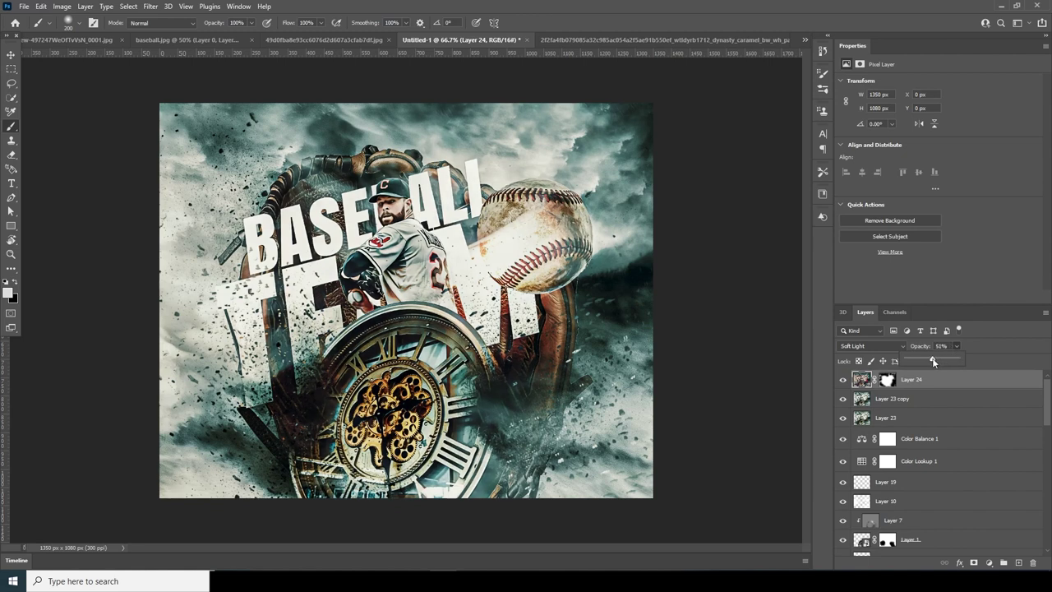
left_click(860, 384)
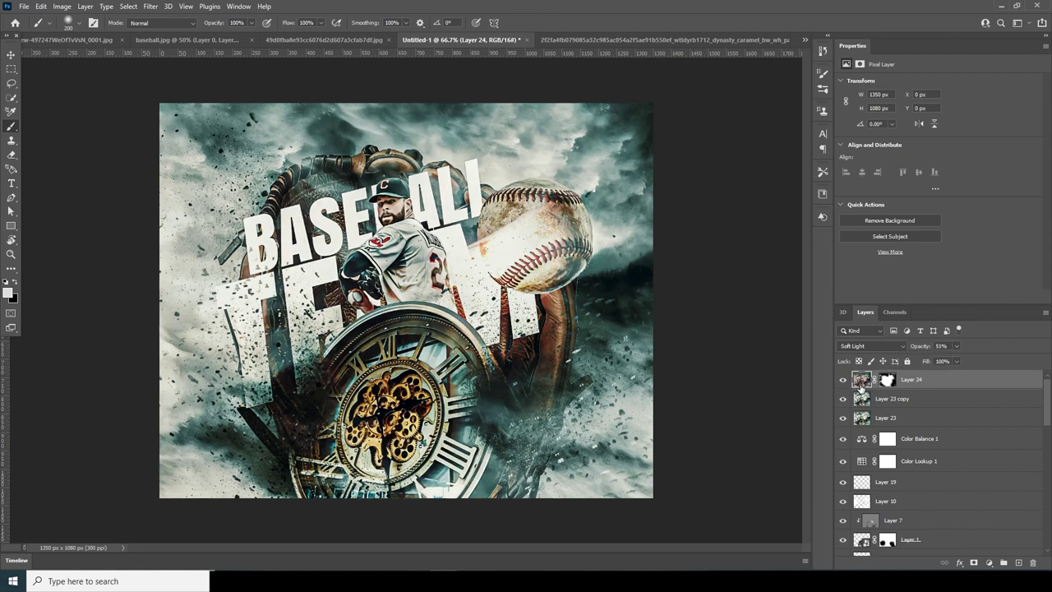